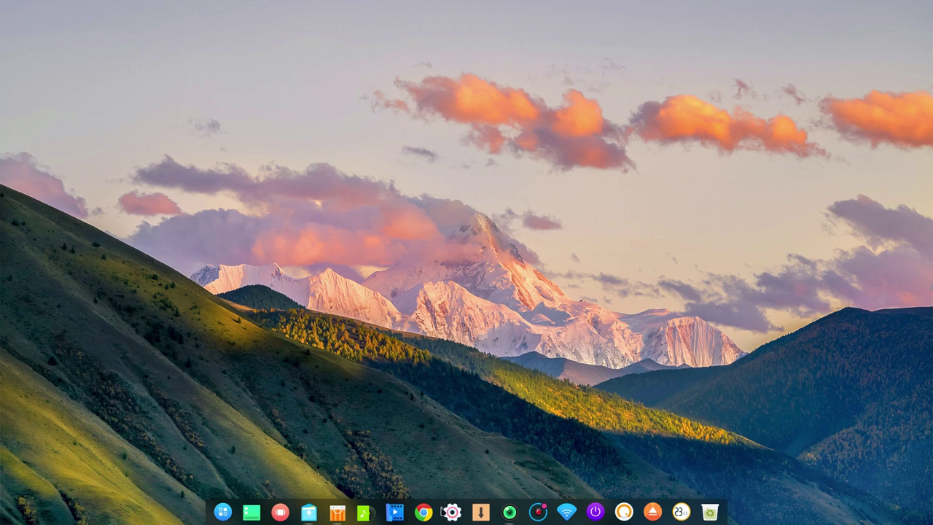
# Open the network settings and examine the connection details of the currently connected wireless network.
pyautogui.click(452, 513)
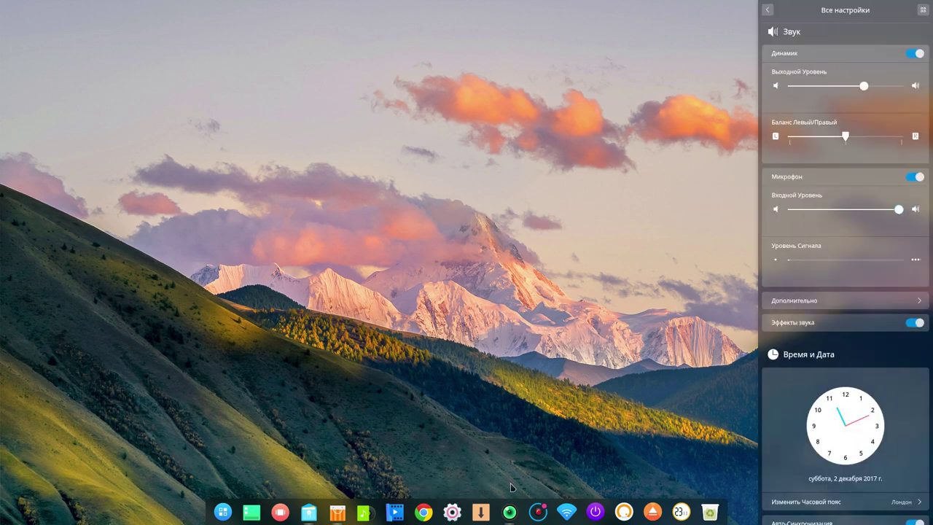
pyautogui.click(767, 10)
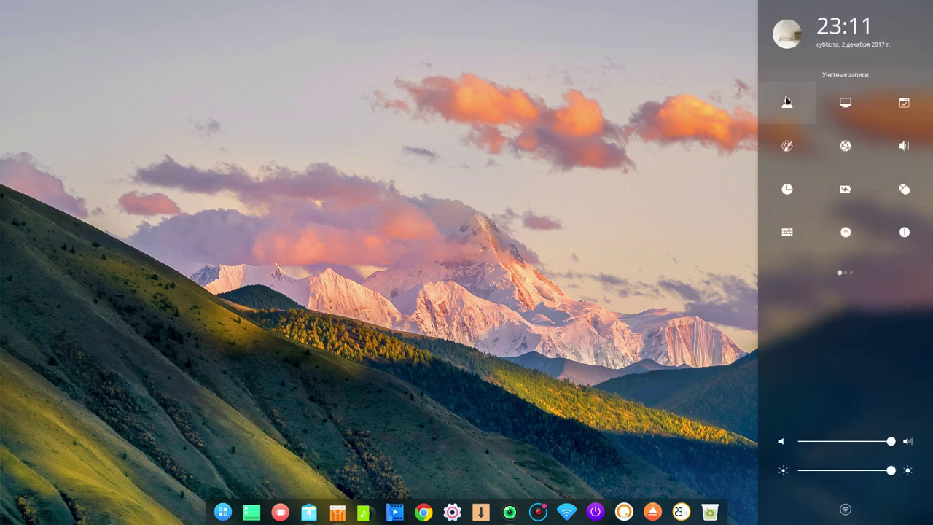
pyautogui.click(846, 146)
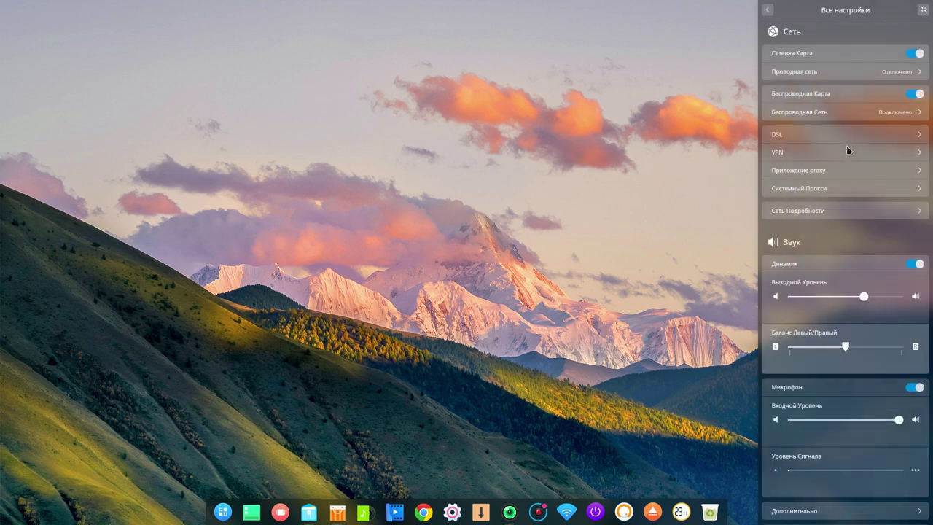
pyautogui.click(808, 113)
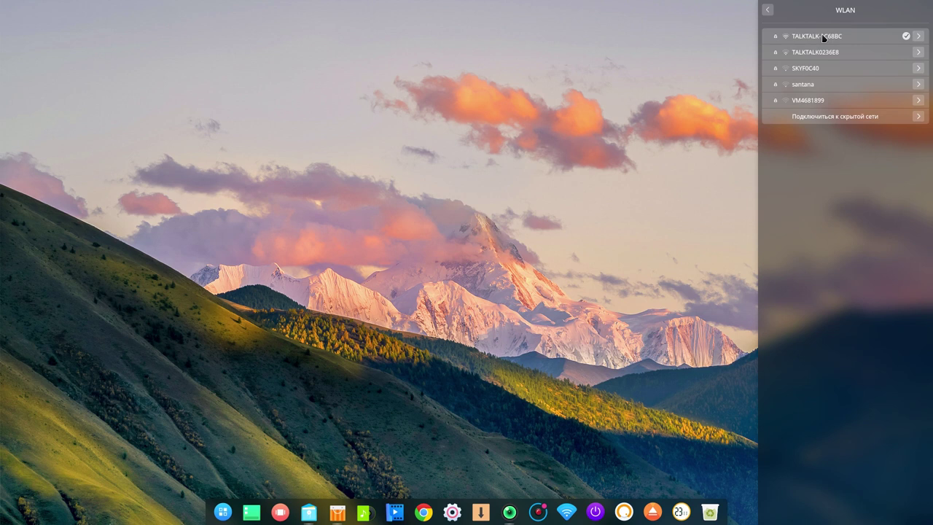
pyautogui.click(920, 36)
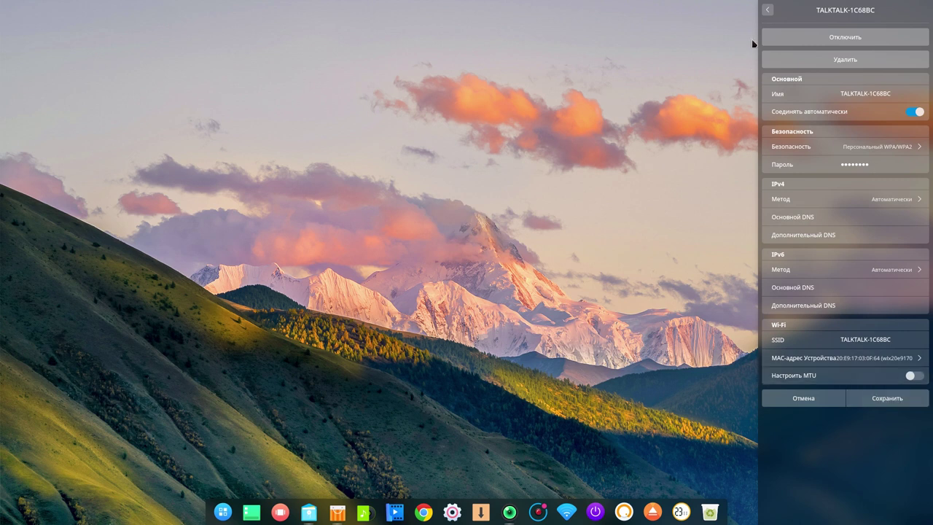
pyautogui.click(769, 10)
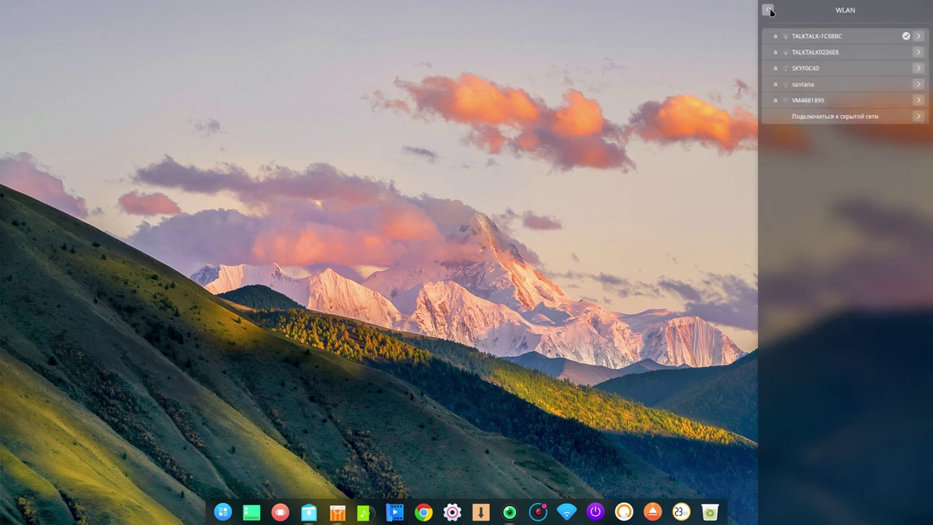
# Raise the speaker output level slightly in the sound settings and return to the settings overview.
pyautogui.click(769, 11)
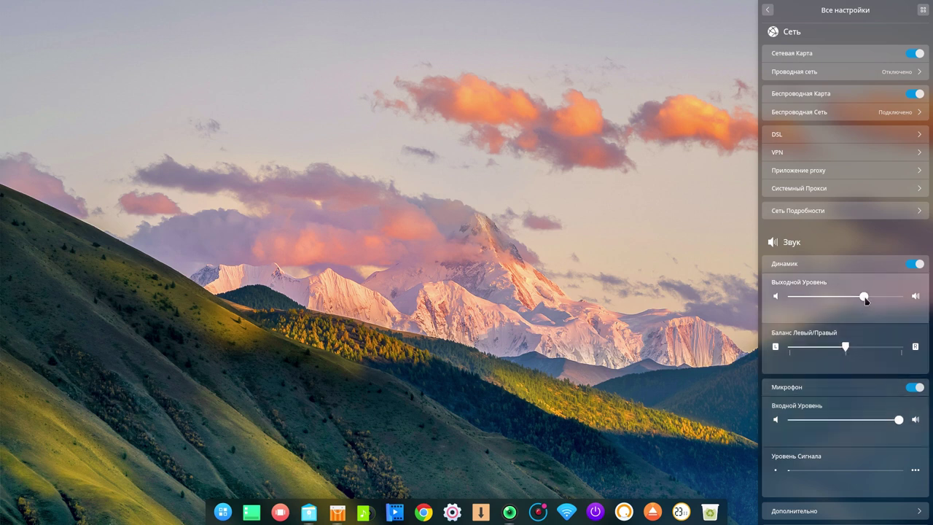
pyautogui.moveTo(867, 298); pyautogui.dragTo(869, 297)
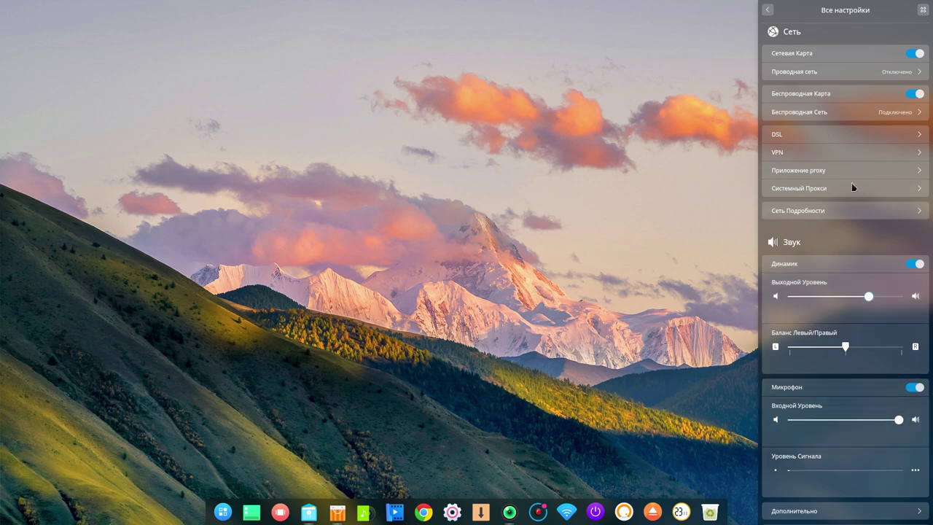
pyautogui.click(769, 10)
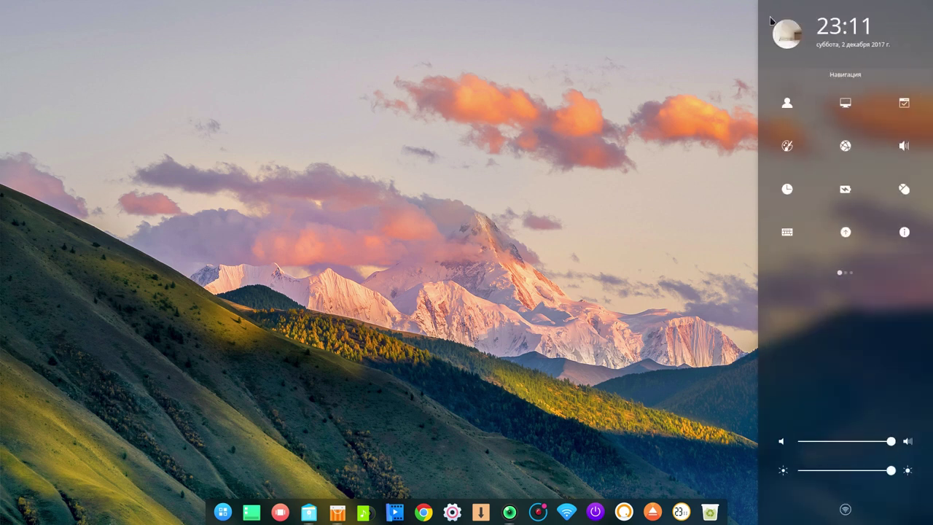
# Examine the time zone chooser and the manual time settings under date and time, leaving both without changes.
pyautogui.click(787, 190)
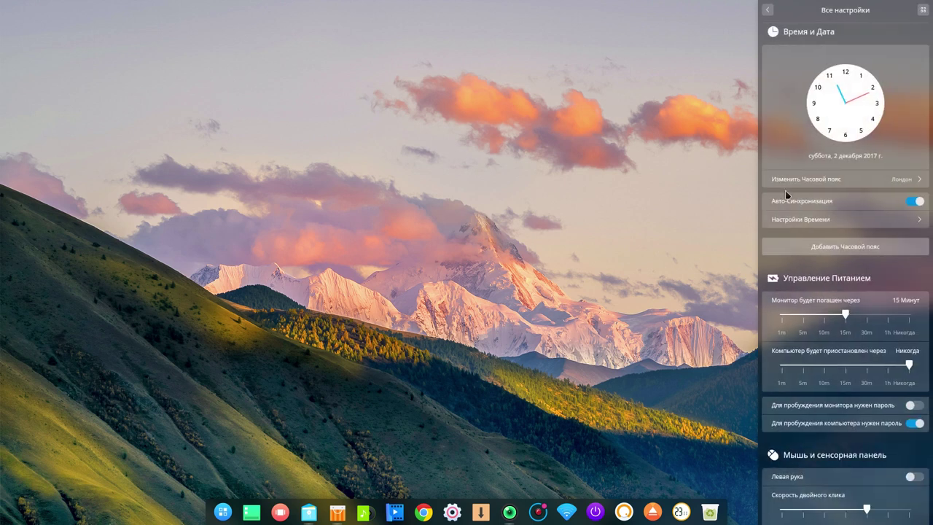
pyautogui.click(919, 179)
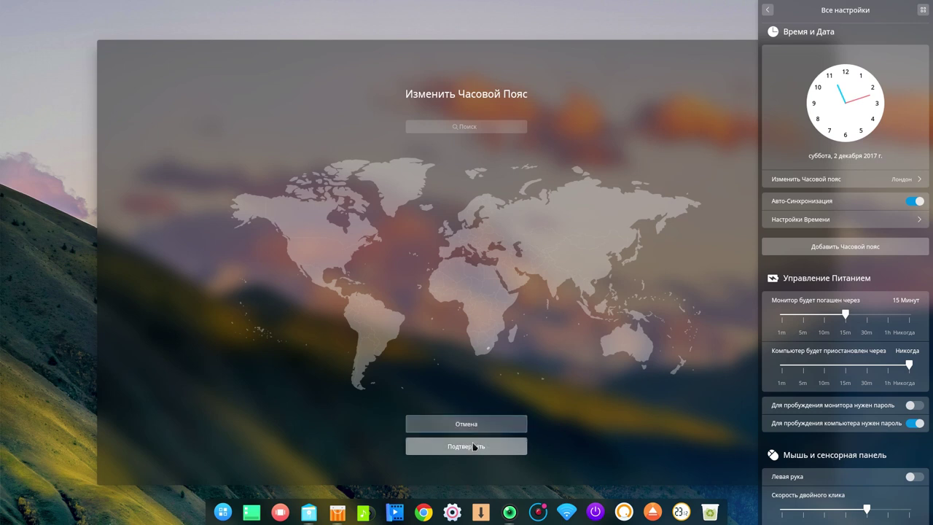
pyautogui.click(481, 132)
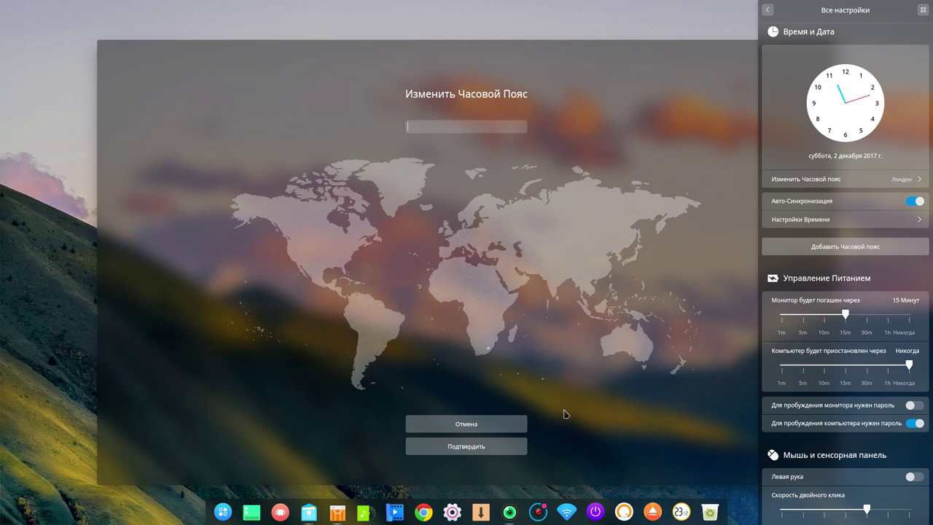
pyautogui.click(474, 429)
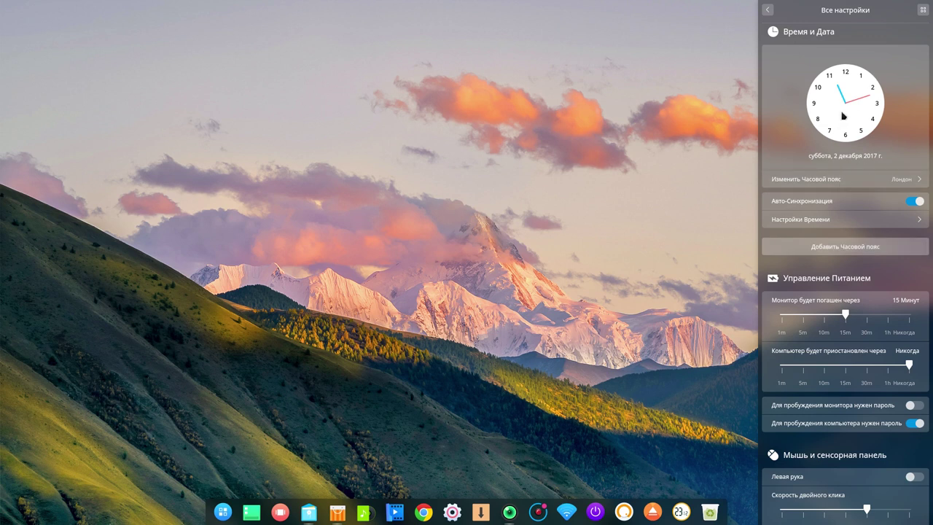
pyautogui.click(893, 219)
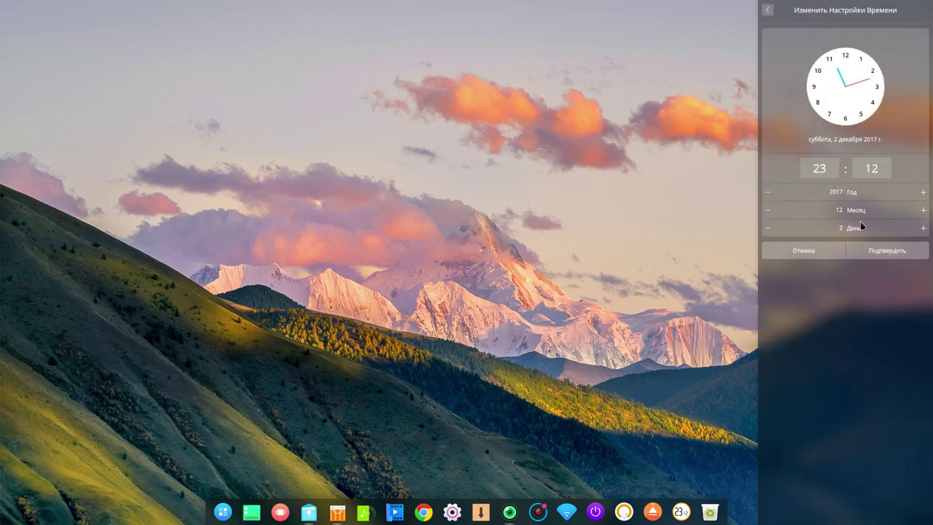
pyautogui.click(769, 13)
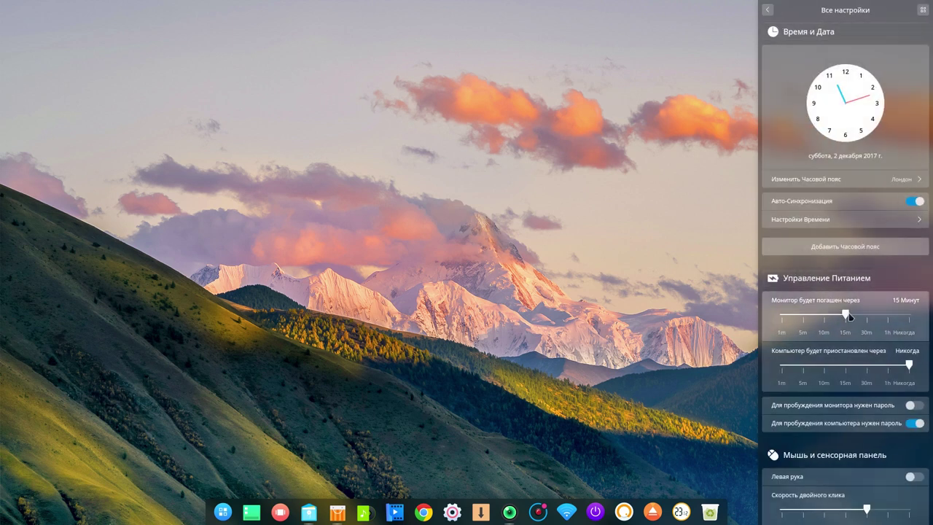
# Set the monitor turn-off delay to Никогда (never) and disable the password requirement for waking the computer.
pyautogui.moveTo(848, 315); pyautogui.dragTo(919, 324)
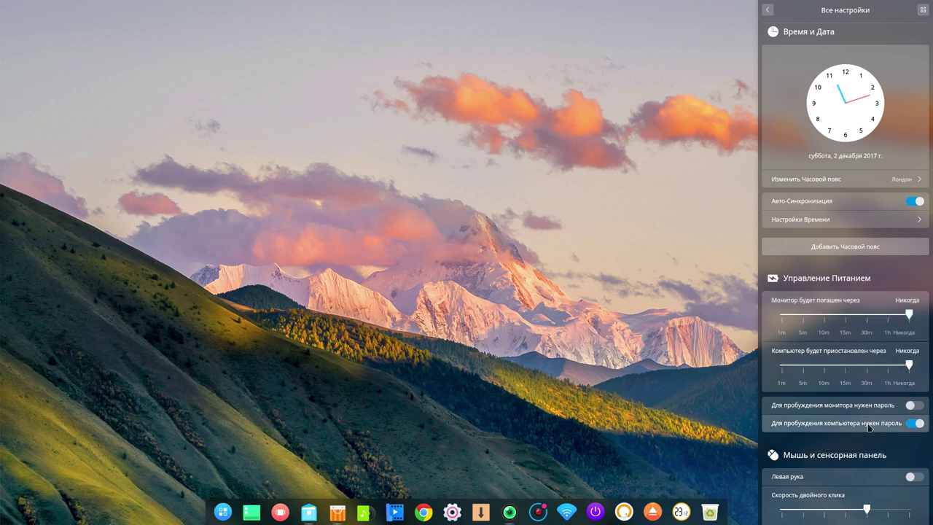
pyautogui.click(912, 424)
pyautogui.click(769, 10)
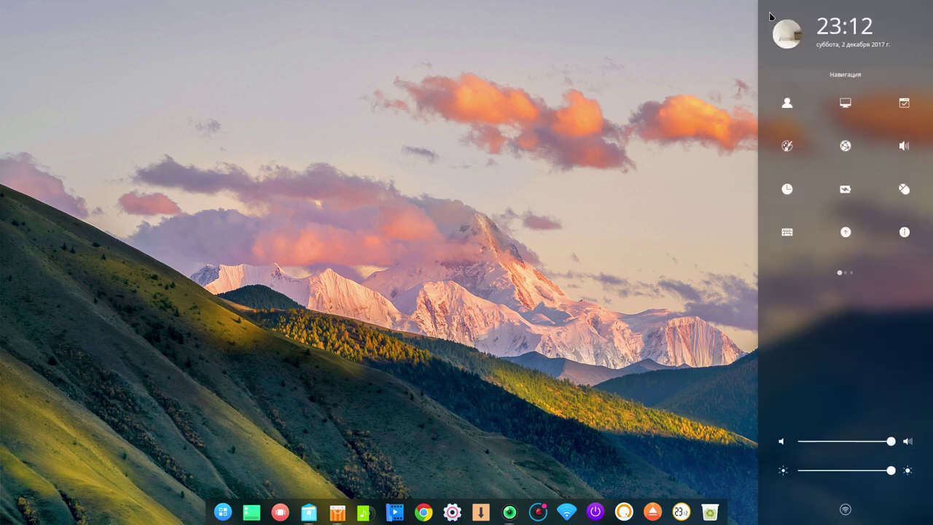
pyautogui.click(848, 193)
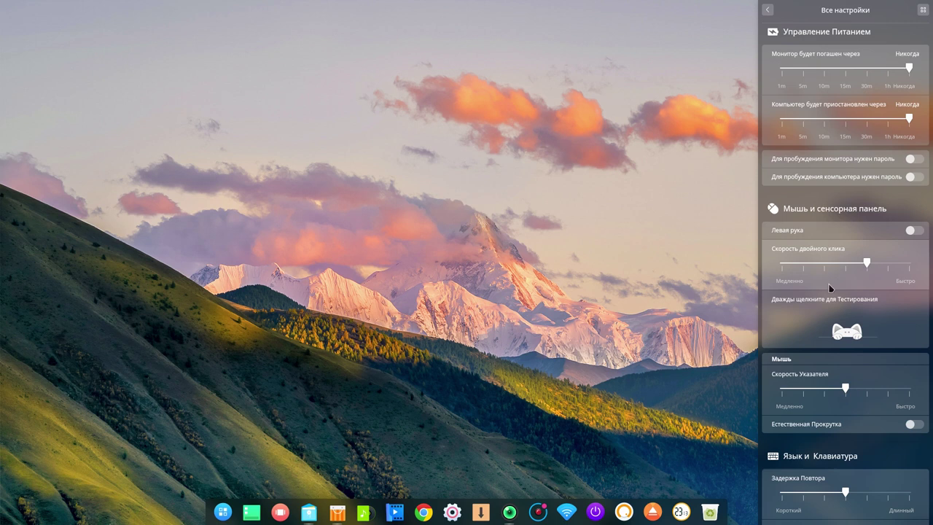
# Add the Русская (Russian) keyboard layout in the language and keyboard settings.
pyautogui.click(791, 457)
pyautogui.click(791, 454)
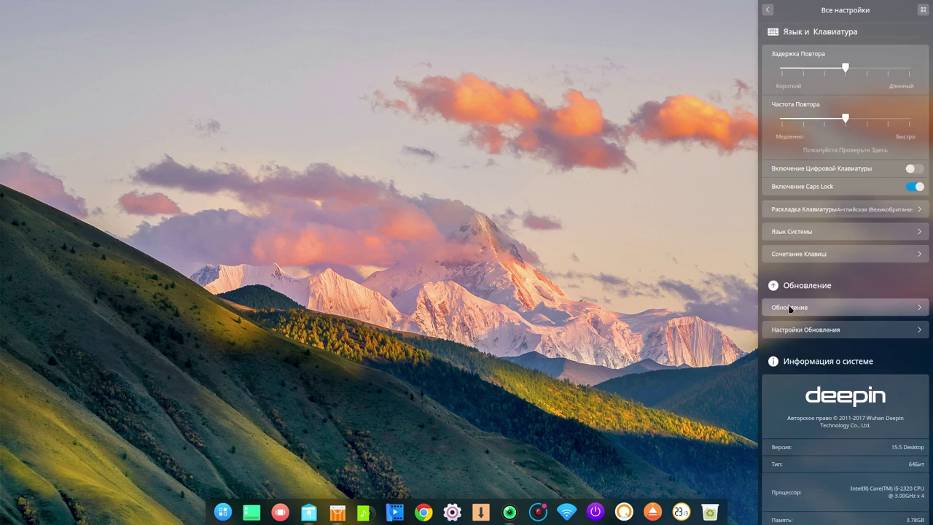
pyautogui.click(829, 212)
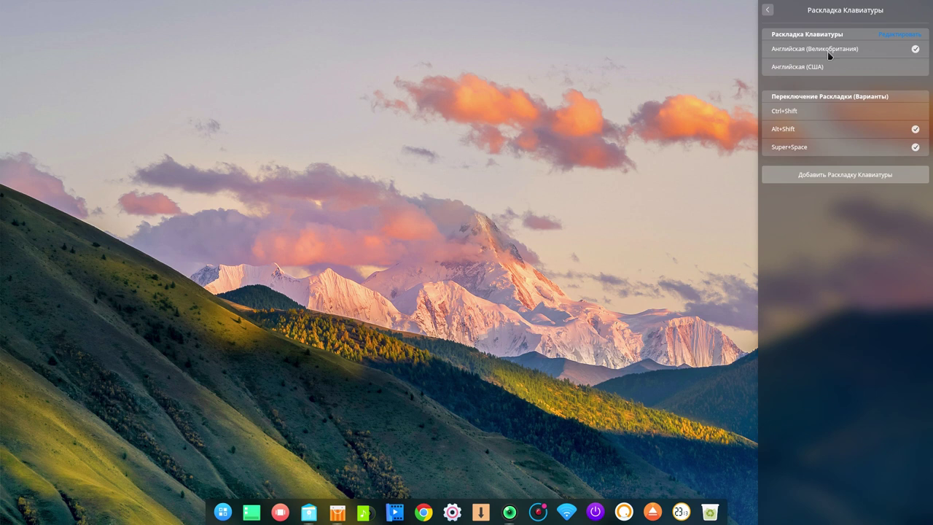
pyautogui.click(843, 180)
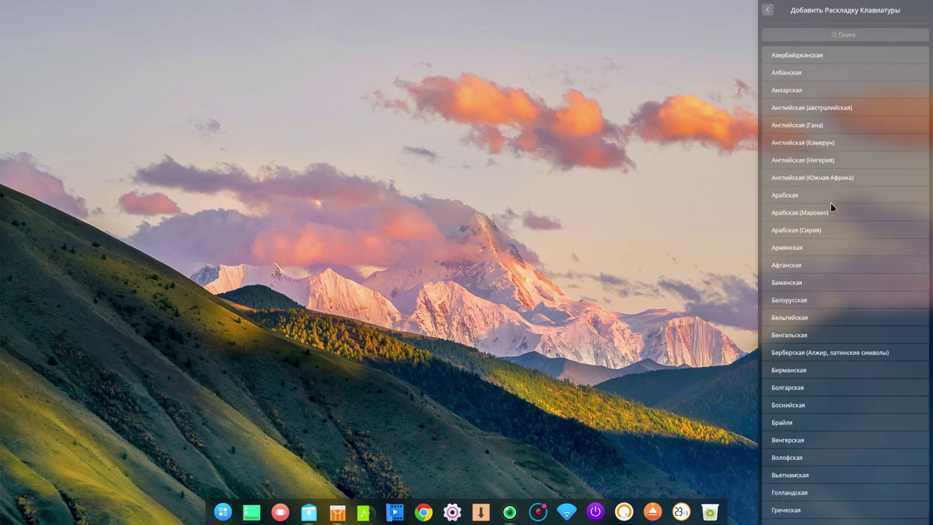
pyautogui.scroll(-10, 839, 320)
pyautogui.scroll(-15, 837, 321)
pyautogui.scroll(-15, 835, 323)
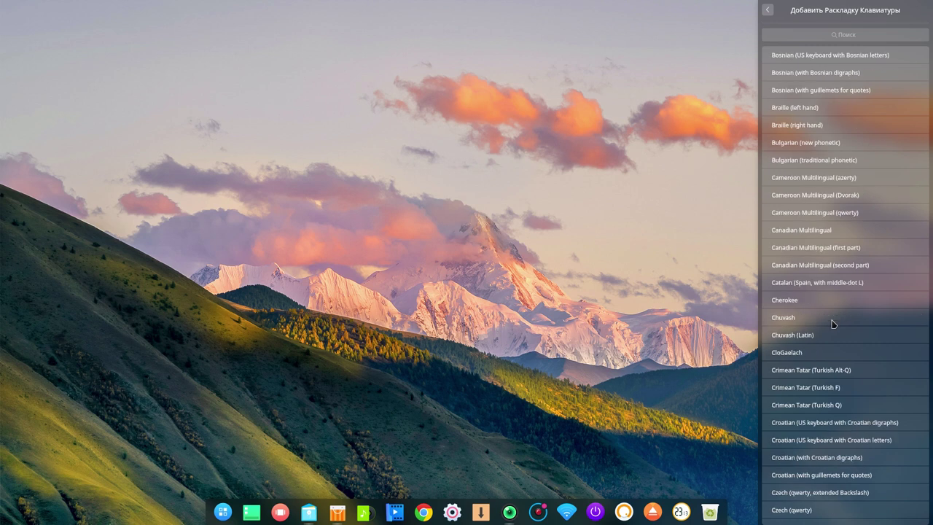
pyautogui.click(833, 319)
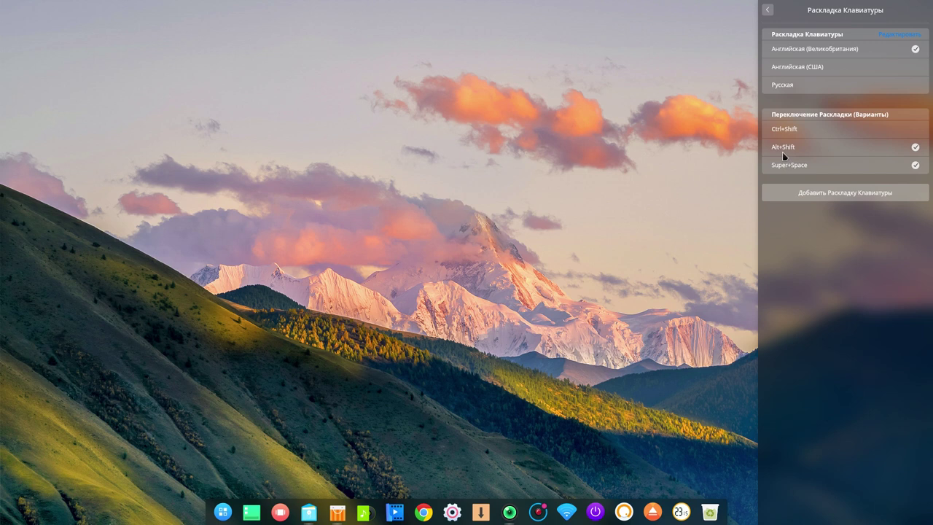
# Look over the list of keyboard layouts available to add and return to the settings overview.
pyautogui.click(822, 194)
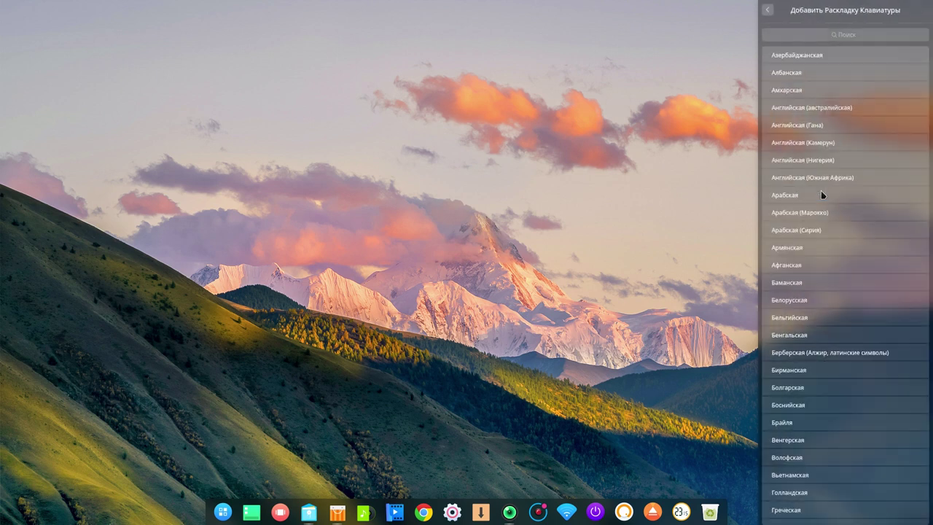
pyautogui.click(769, 11)
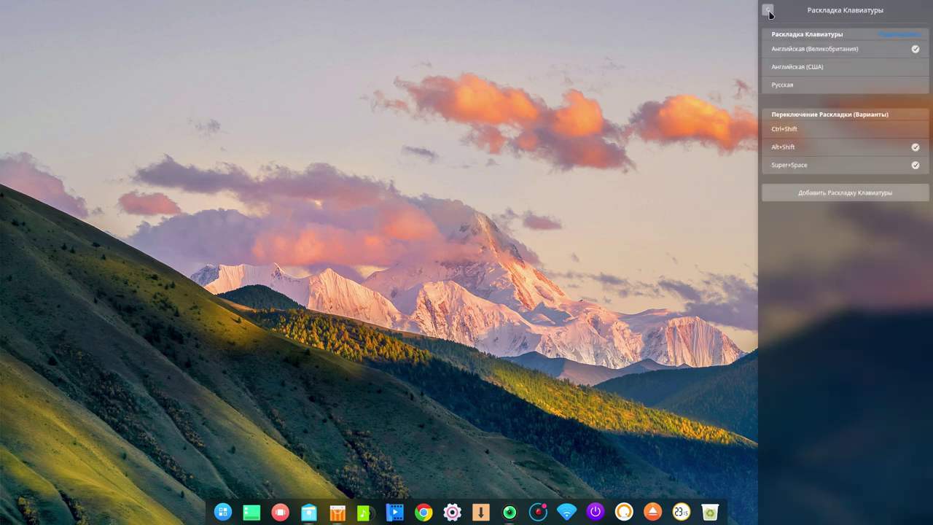
pyautogui.click(769, 11)
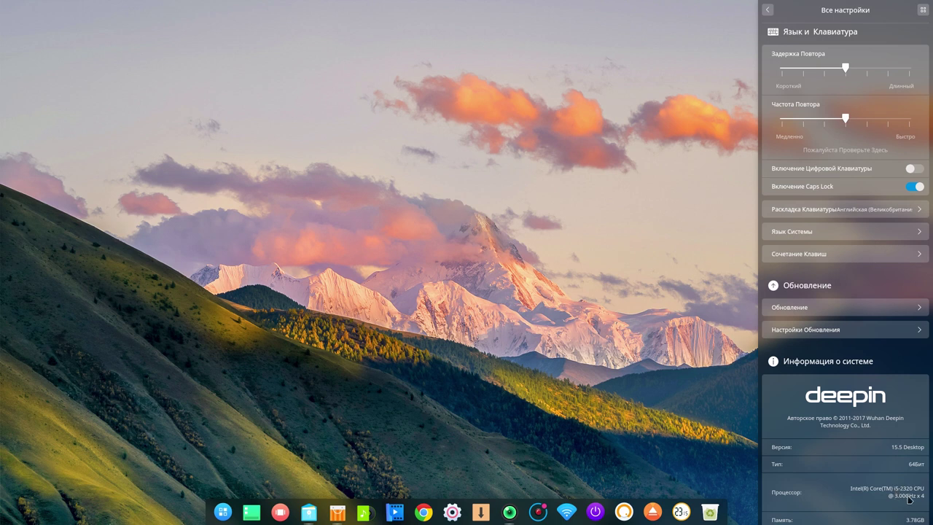
pyautogui.click(770, 10)
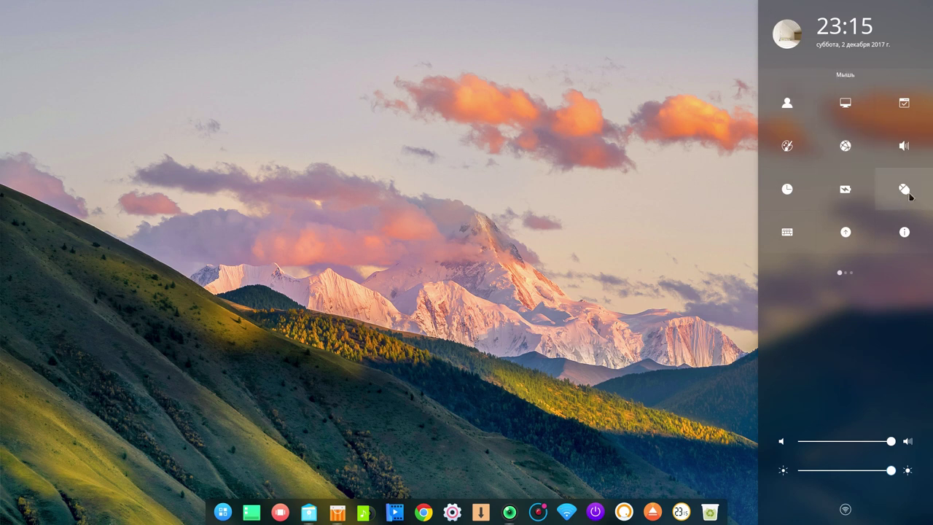
# Examine the update settings and the list of available update mirrors, keeping the selected one, and return to the settings overview.
pyautogui.click(846, 232)
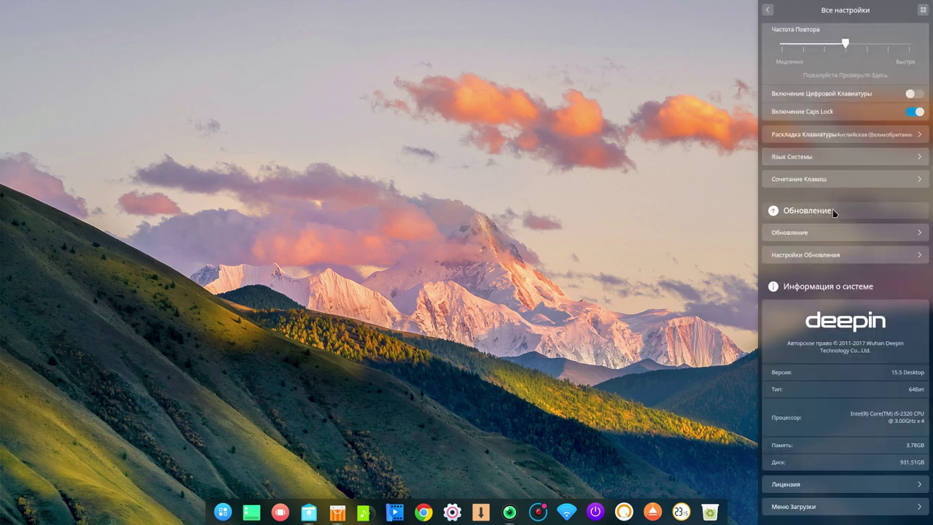
pyautogui.click(919, 255)
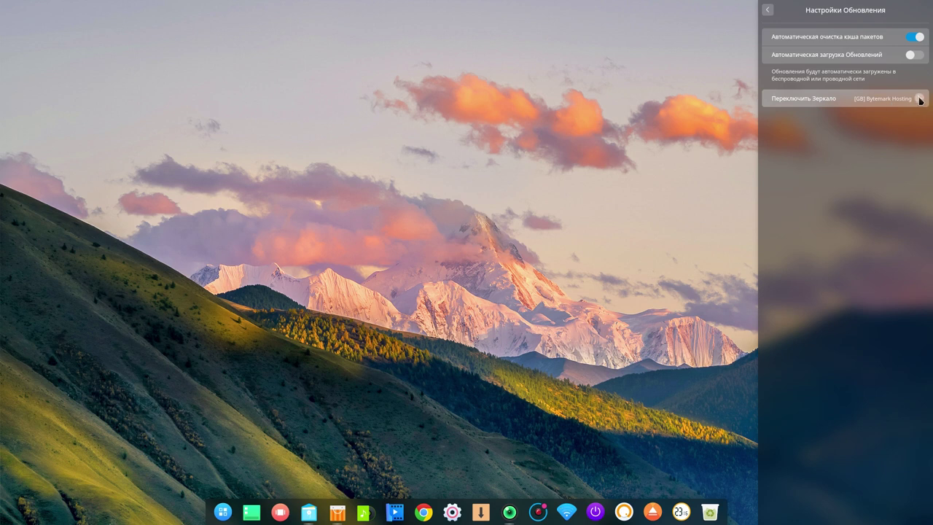
pyautogui.click(820, 102)
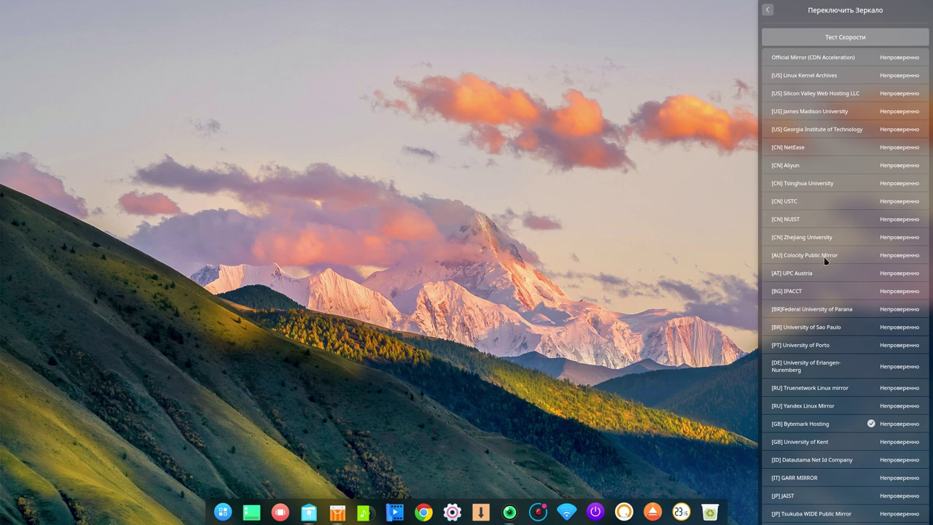
pyautogui.scroll(-5, 826, 260)
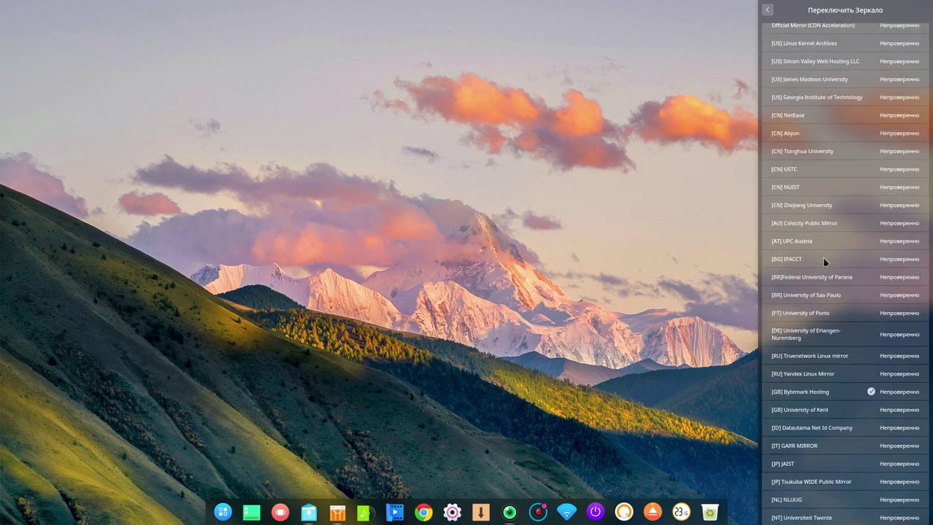
pyautogui.scroll(5, 825, 260)
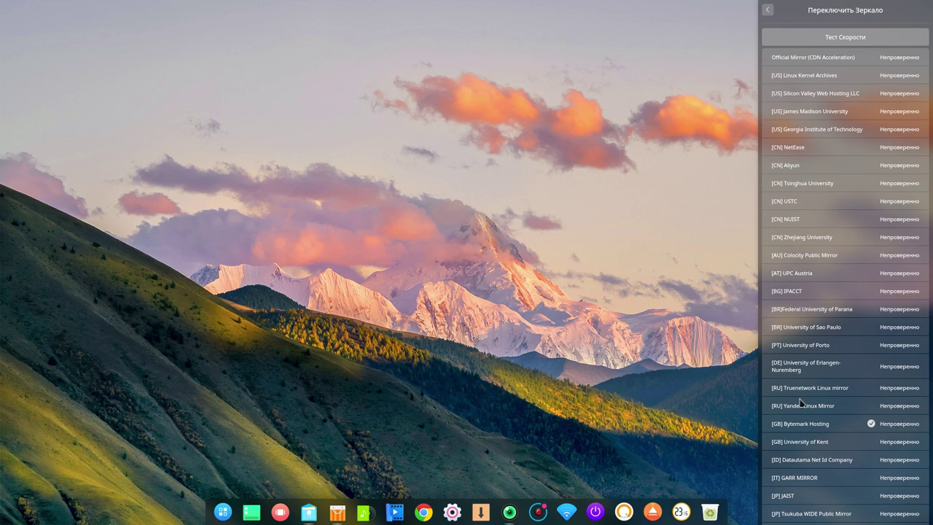
pyautogui.click(768, 15)
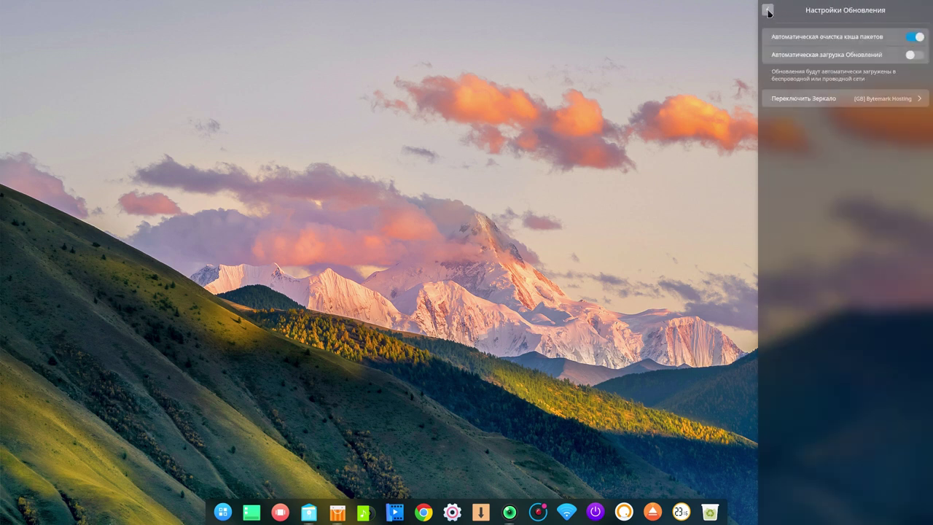
pyautogui.click(768, 12)
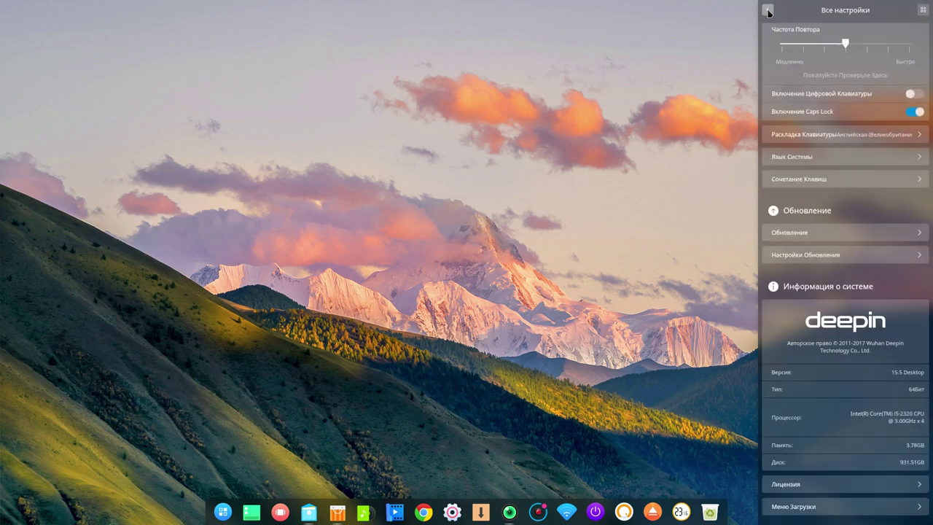
pyautogui.click(768, 12)
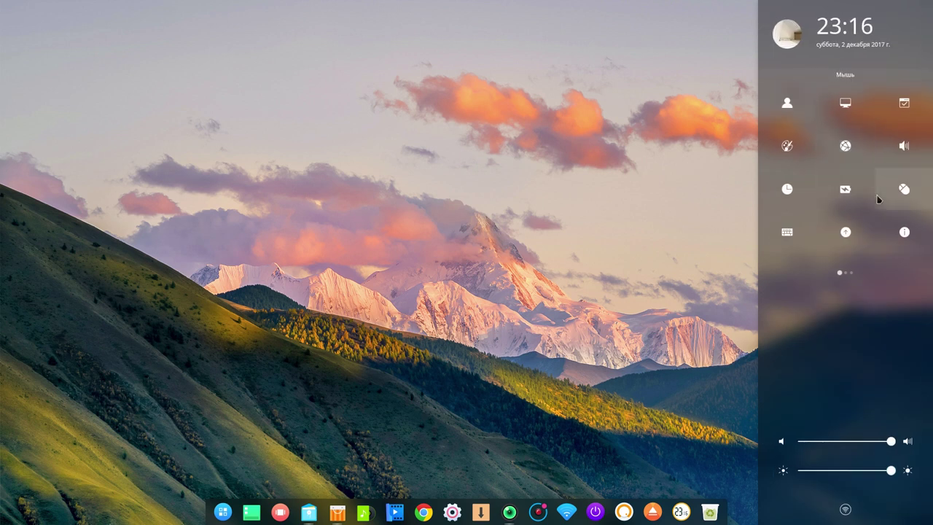
# Review the Информация о системе (system information) section of the settings, return to the overview and close the settings.
pyautogui.click(904, 235)
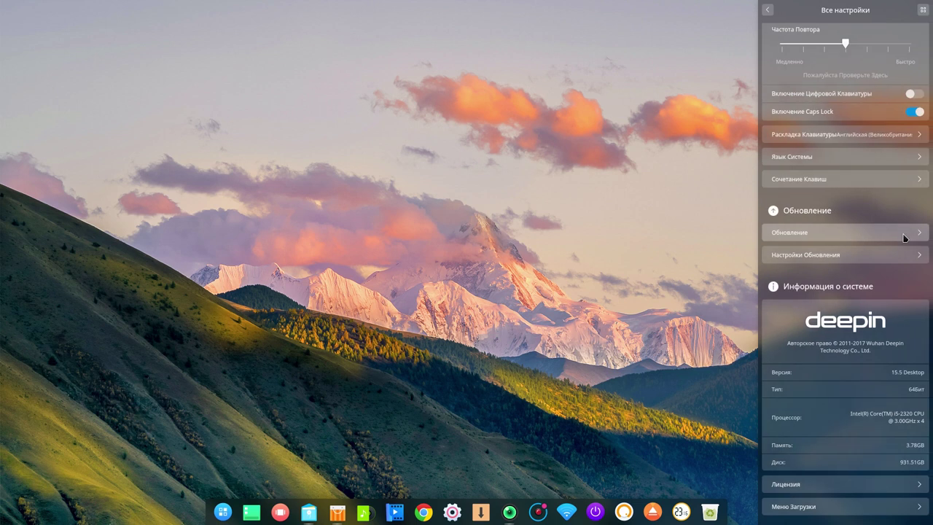
pyautogui.click(769, 12)
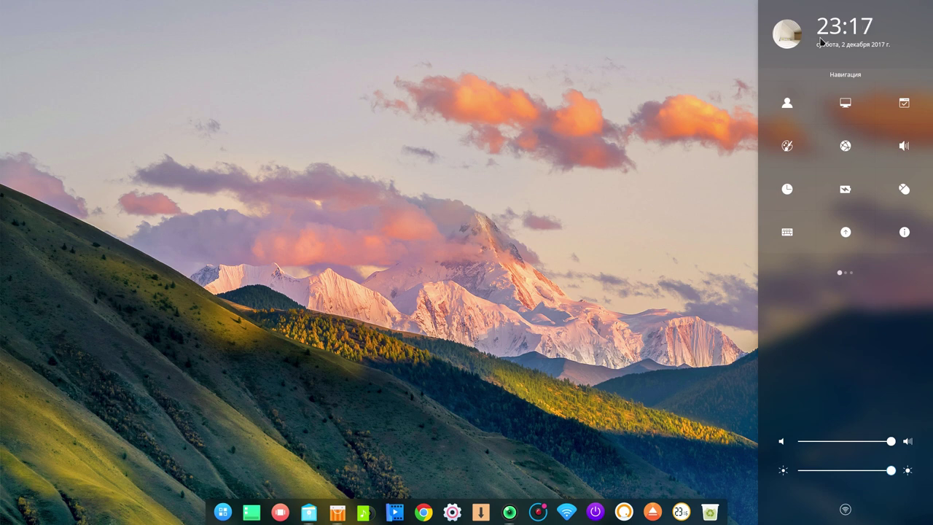
pyautogui.click(730, 45)
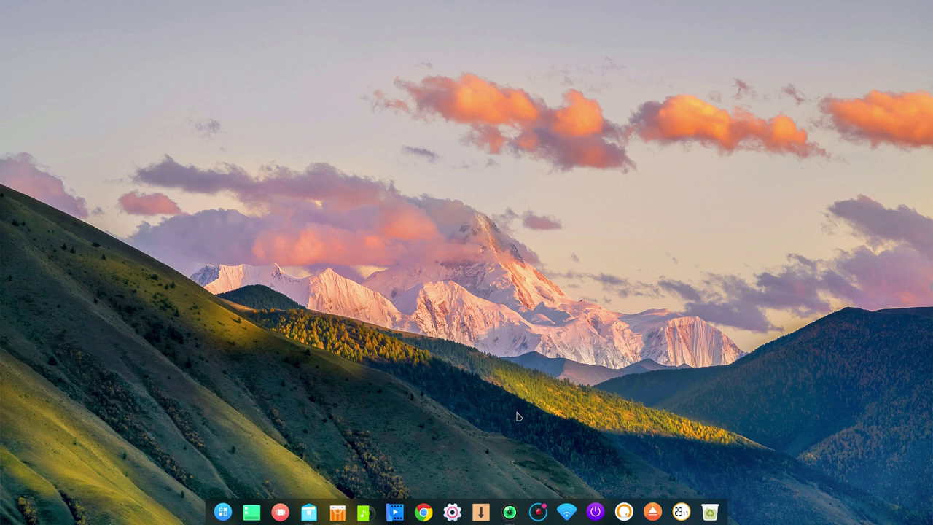
# Bring up the Deepin Store to view its SMplayer page and minimize the store again.
pyautogui.click(337, 513)
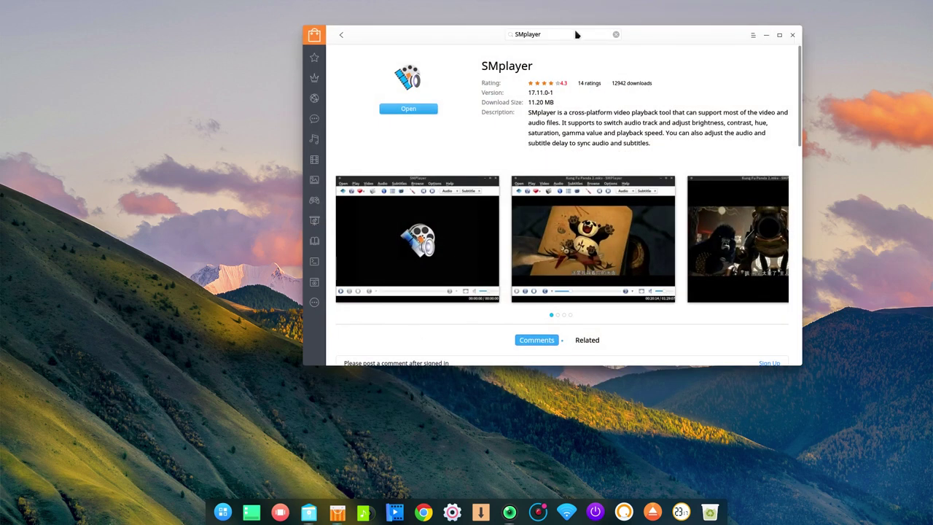
pyautogui.click(766, 35)
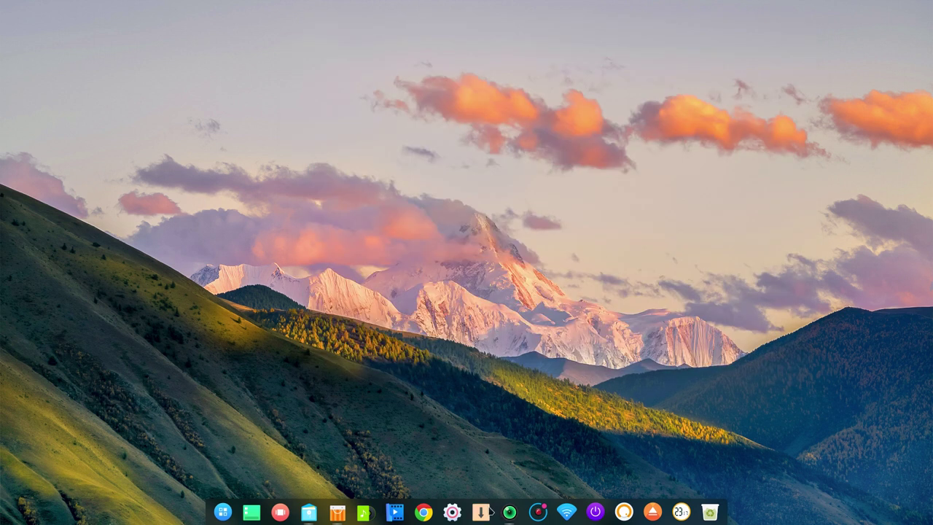
# Launch the Synaptic package manager and authenticate with the account password.
pyautogui.click(481, 512)
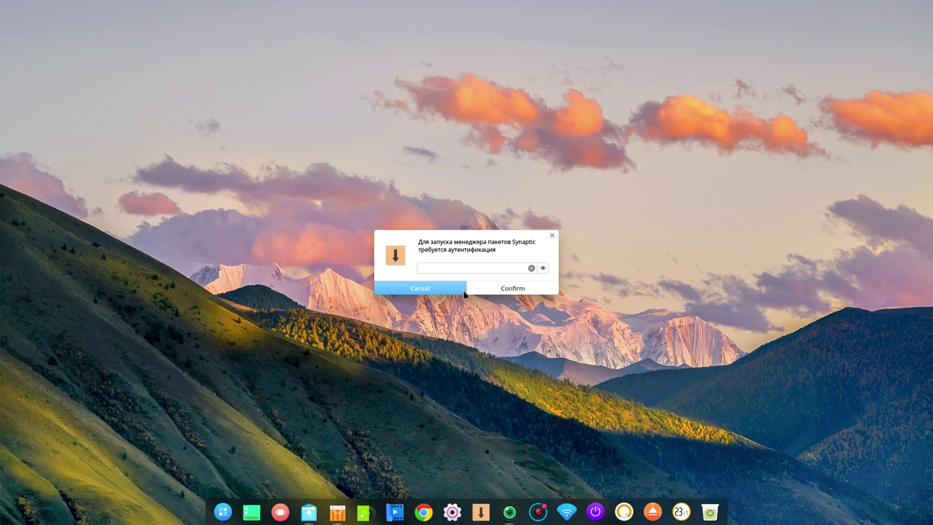
pyautogui.write('1')
pyautogui.click(508, 288)
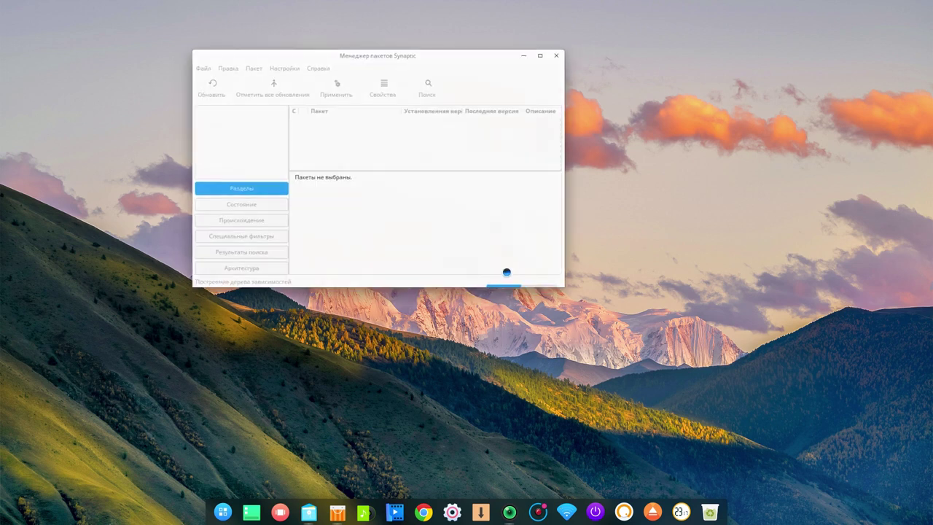
# Search the Synaptic packages for simplescreenrecorder.
pyautogui.click(437, 86)
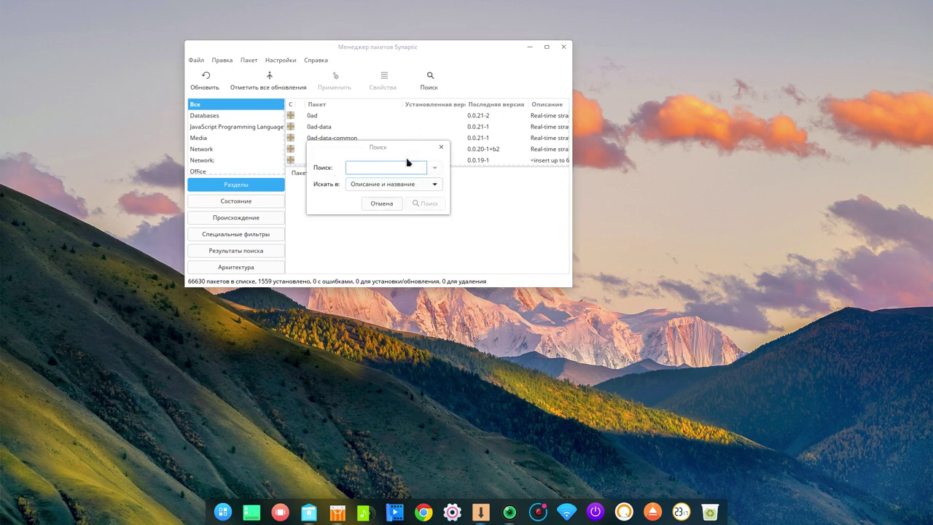
pyautogui.write('simplescreenrecorder')
pyautogui.click(436, 207)
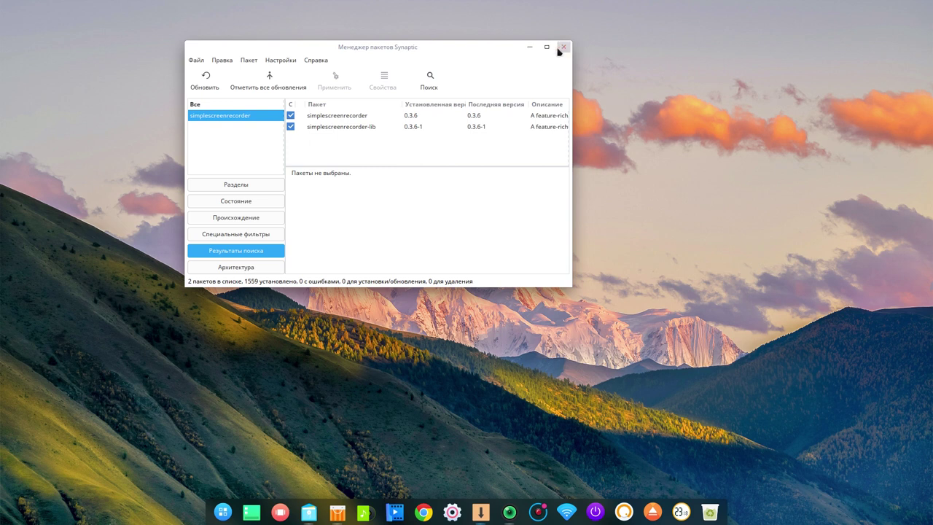
# Examine Synaptic's repository list and the enabled packages.deepin.com entry, and close the list without changing anything.
pyautogui.click(282, 63)
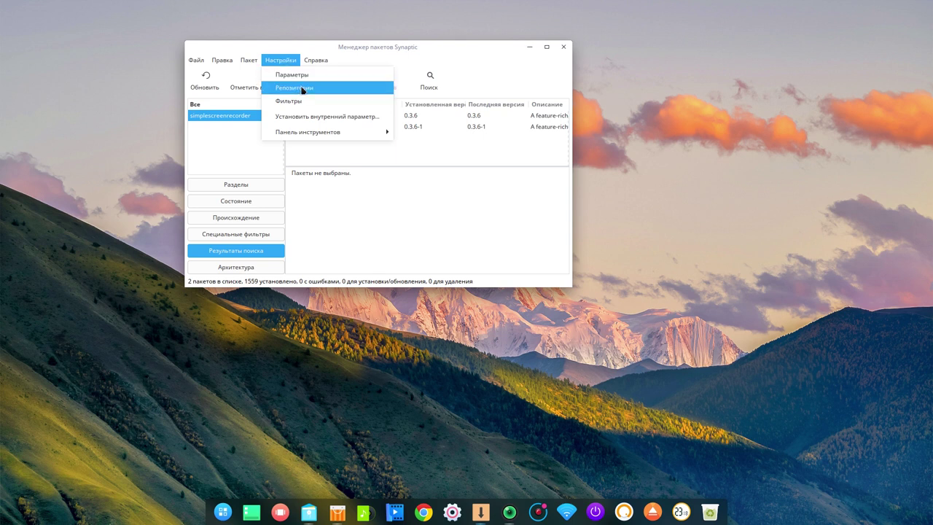
pyautogui.click(302, 89)
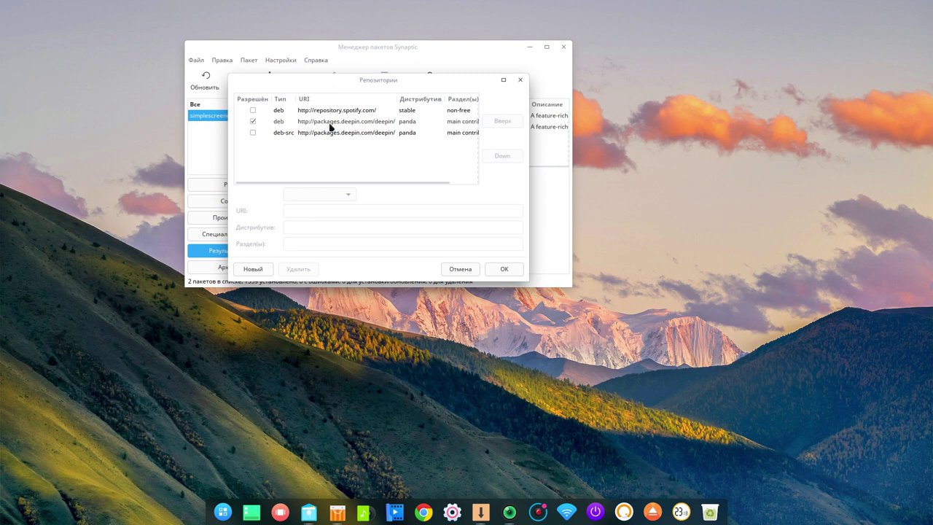
pyautogui.click(390, 123)
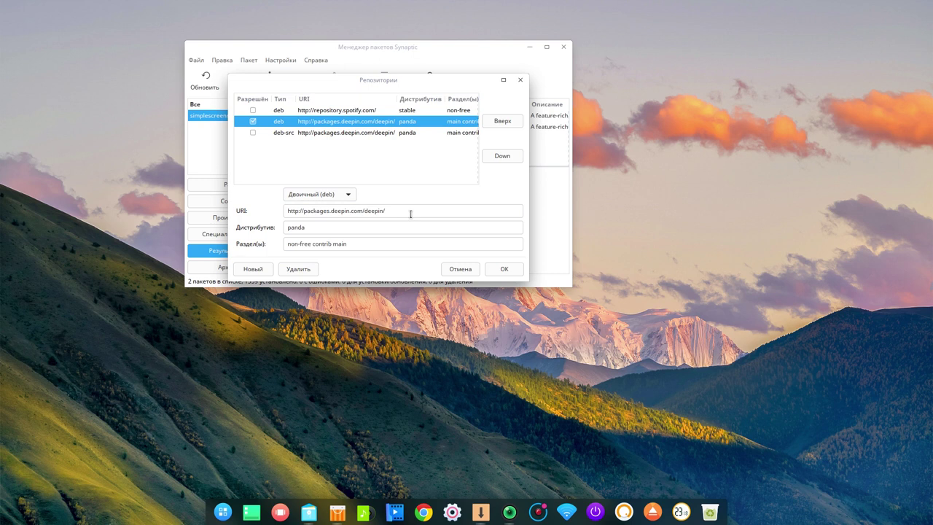
pyautogui.click(504, 269)
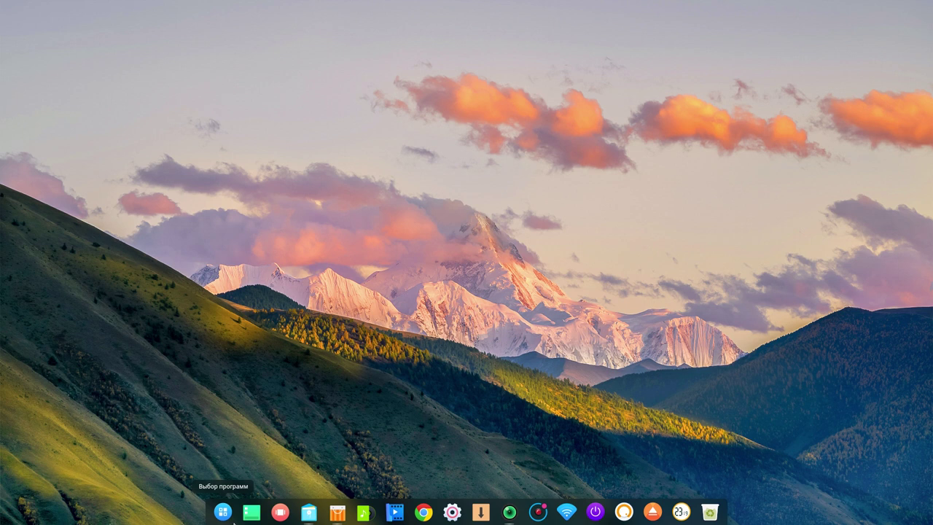
# Set the dock's location (Местонахождение) to Сверху.
pyautogui.click(233, 522)
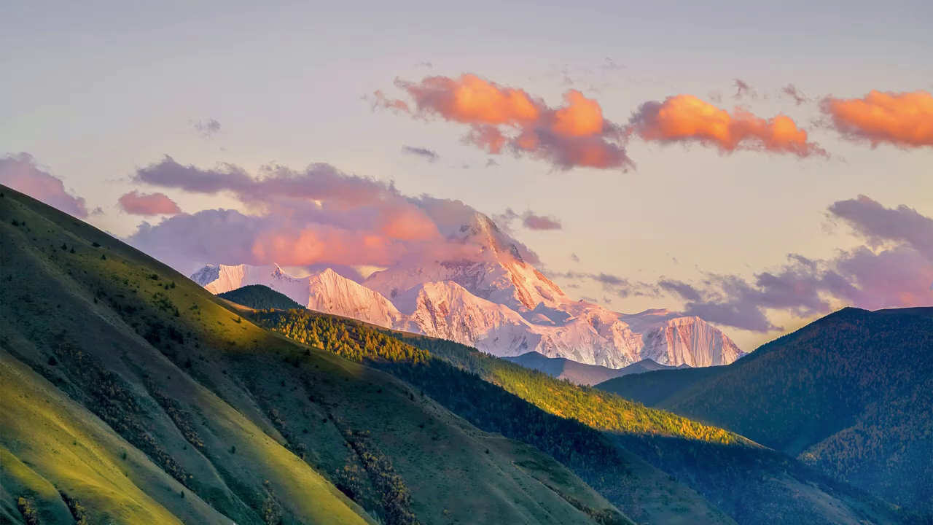
pyautogui.click(232, 523)
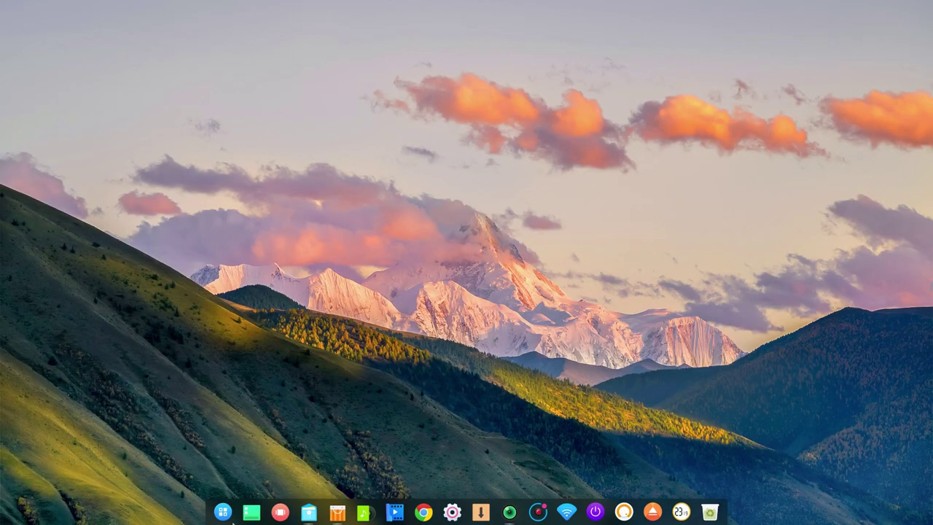
pyautogui.rightClick(233, 523)
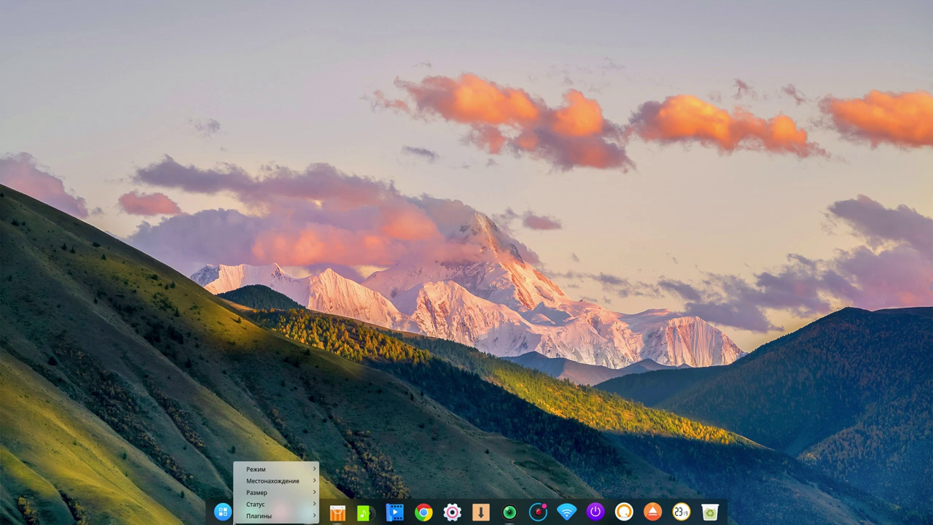
pyautogui.click(235, 521)
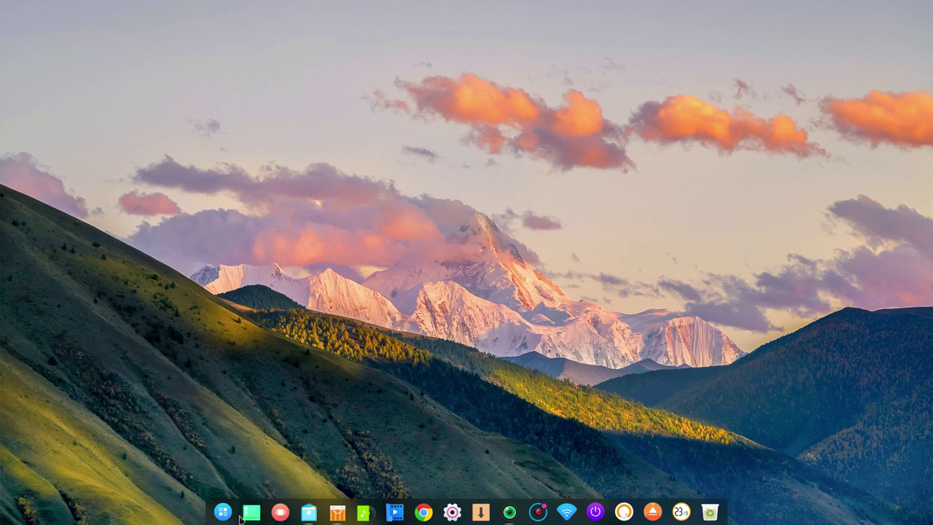
pyautogui.rightClick(238, 520)
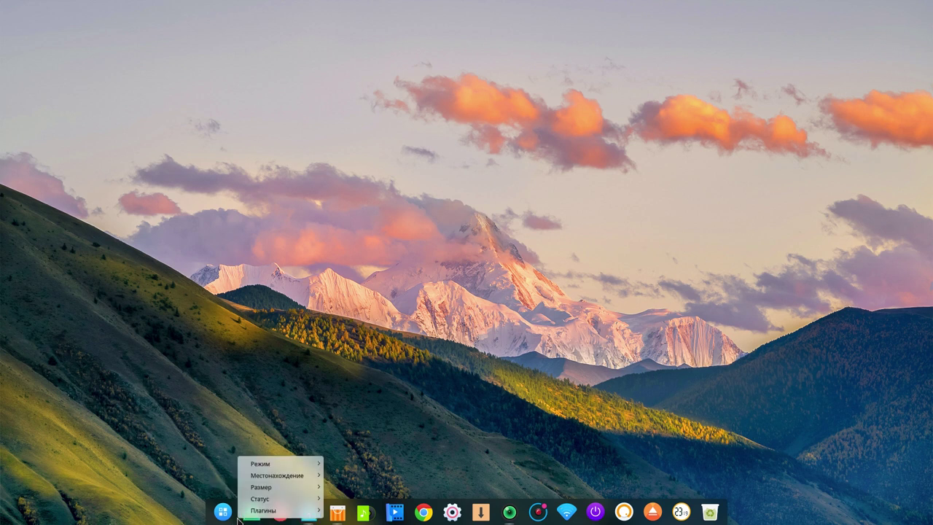
pyautogui.moveTo(278, 478)
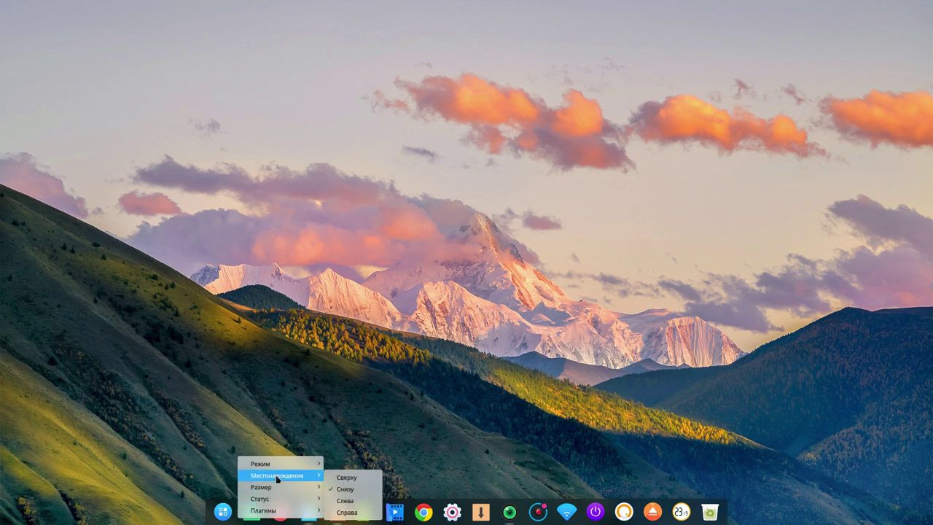
pyautogui.click(343, 479)
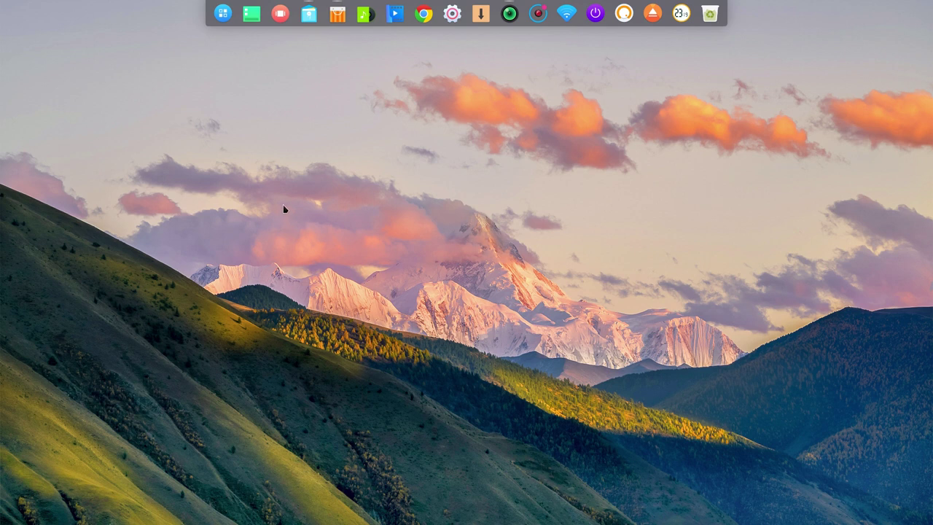
# Open the application launcher and try larger and smaller icon sizes, finishing two steps up from the smaller size.
pyautogui.click(223, 14)
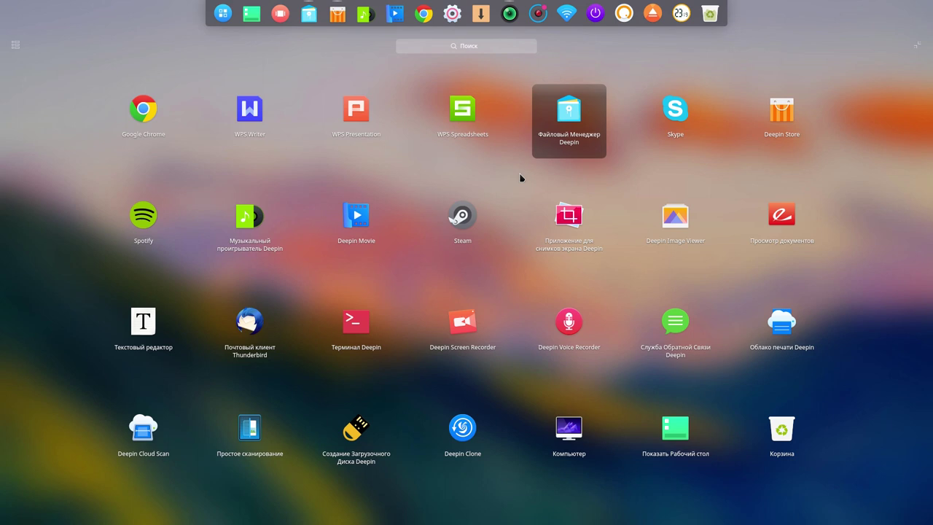
pyautogui.hotkey('ctrl', '=')
pyautogui.hotkey('ctrl', '=')
pyautogui.hotkey('ctrl', '=')
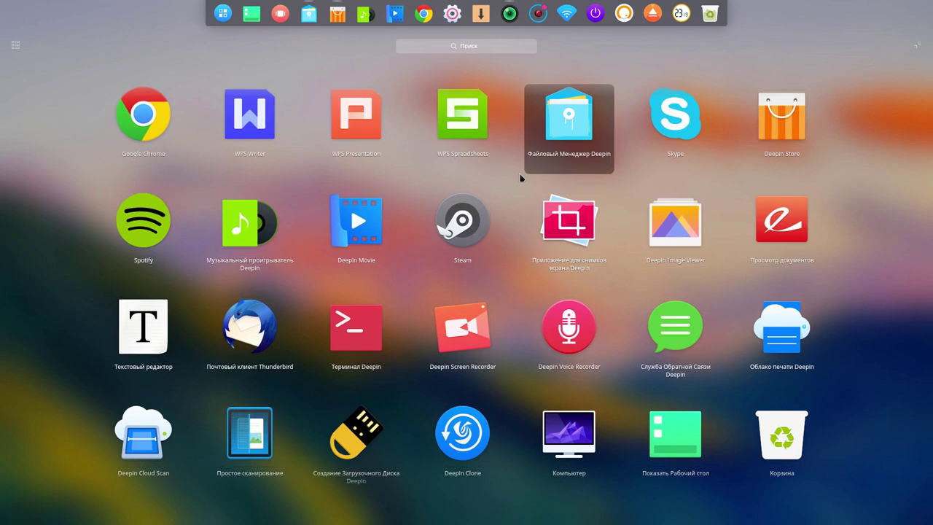
pyautogui.hotkey('ctrl', '-')
pyautogui.hotkey('ctrl', '-')
pyautogui.hotkey('ctrl', '-')
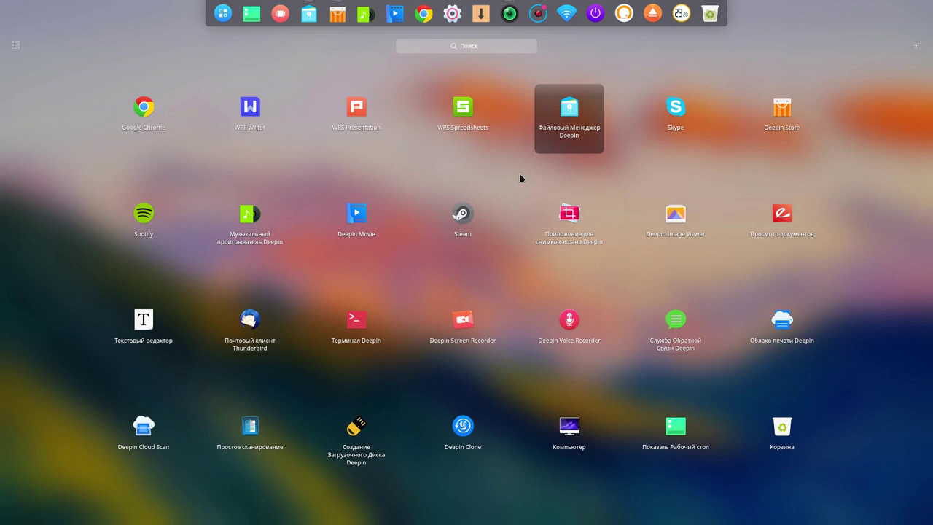
pyautogui.hotkey('ctrl', '=')
pyautogui.hotkey('ctrl', '=')
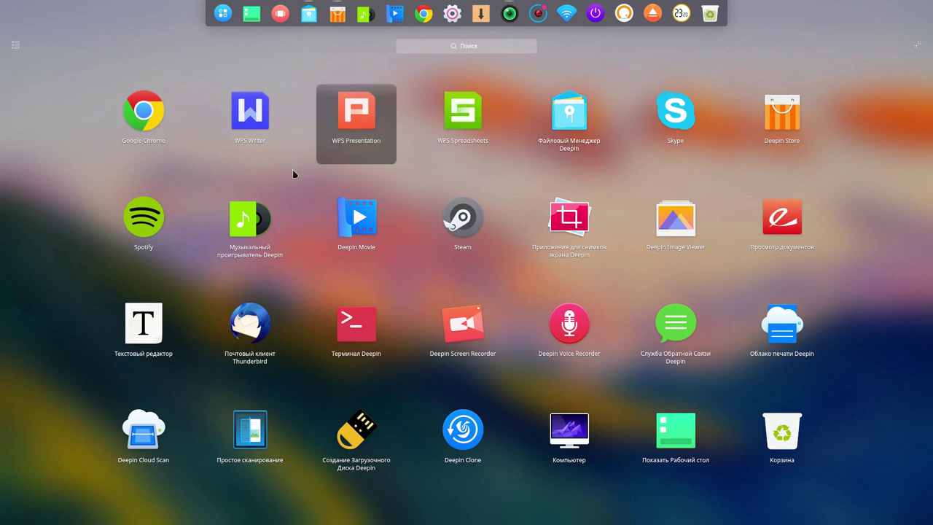
# Group the launcher's applications by category, open YouTube Browser for SMPlayer from the Видео category and close it.
pyautogui.click(15, 46)
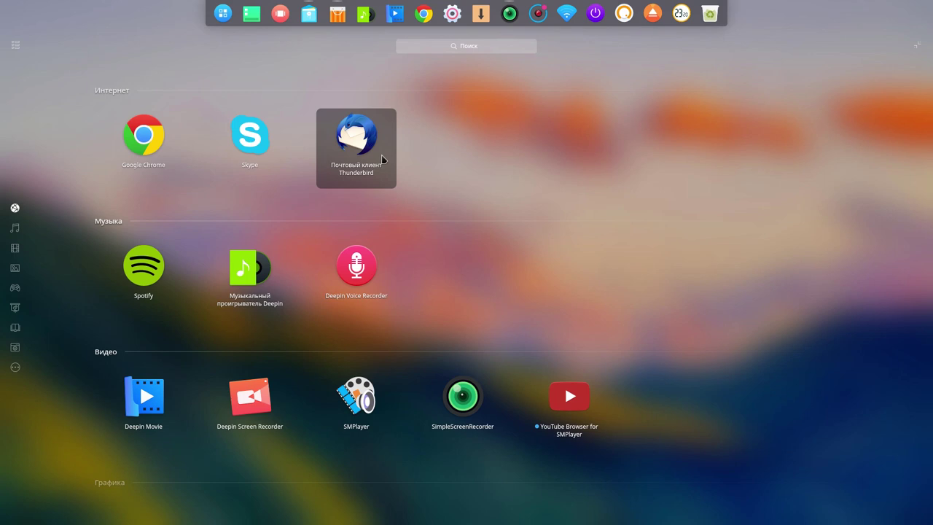
pyautogui.click(25, 219)
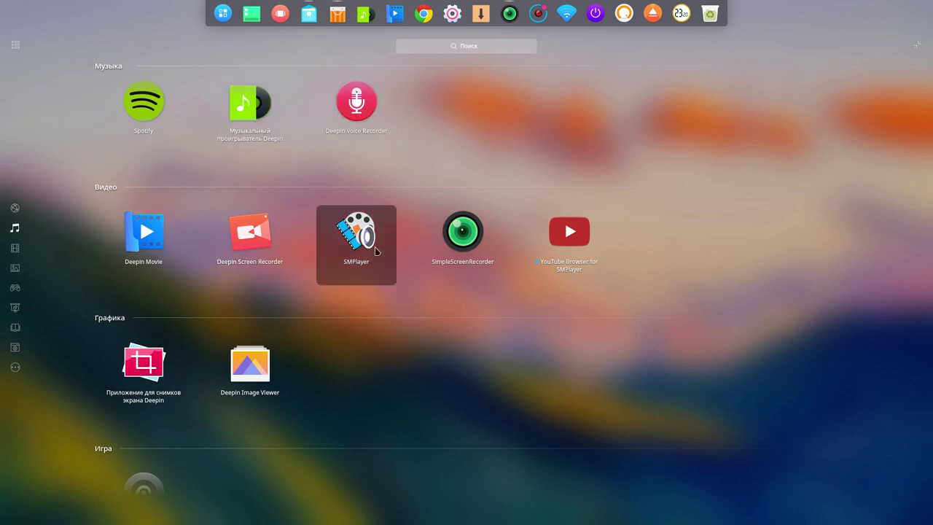
pyautogui.click(561, 250)
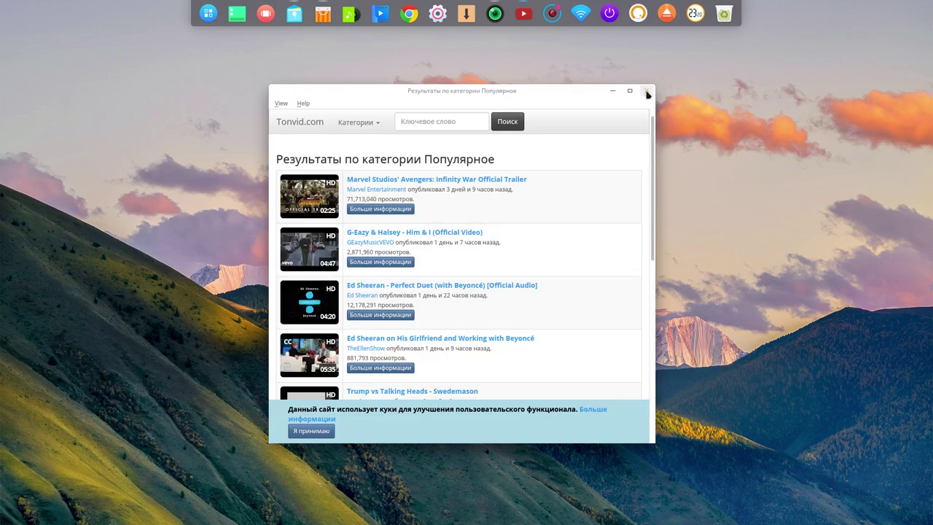
pyautogui.click(646, 93)
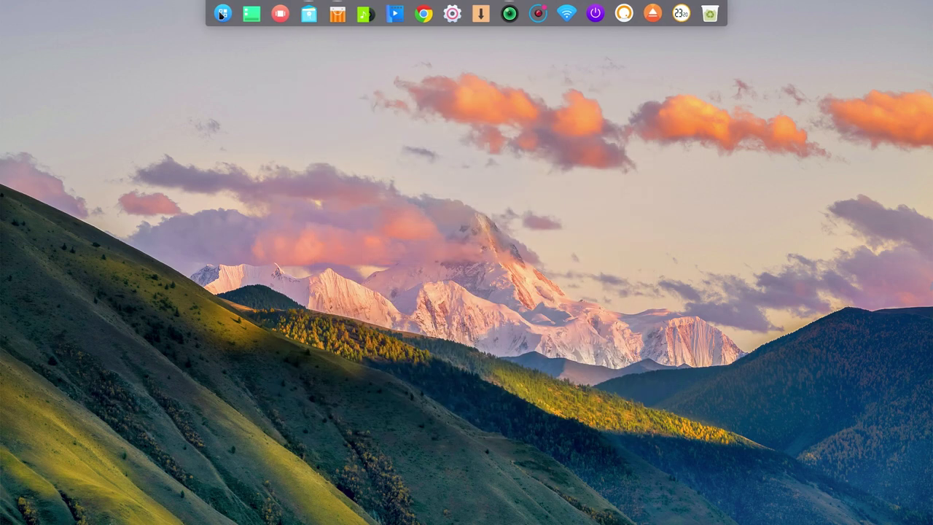
# Reopen the launcher and look through the applications in the Видео, Графика and Игра categories.
pyautogui.click(222, 13)
pyautogui.moveTo(17, 237)
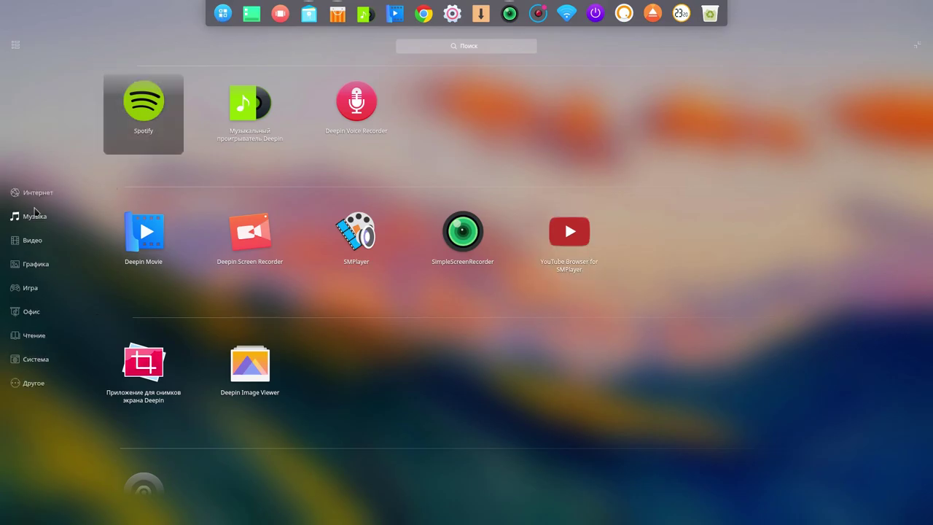
pyautogui.click(17, 243)
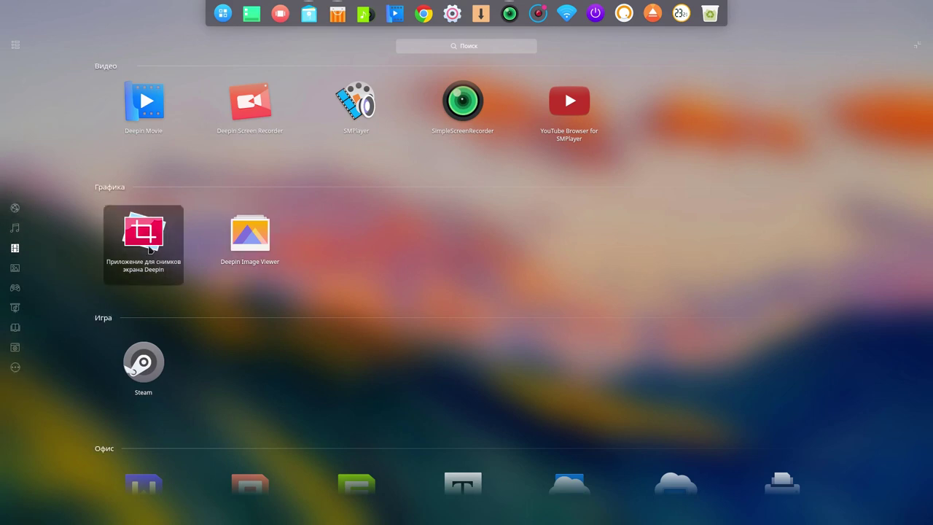
pyautogui.click(18, 270)
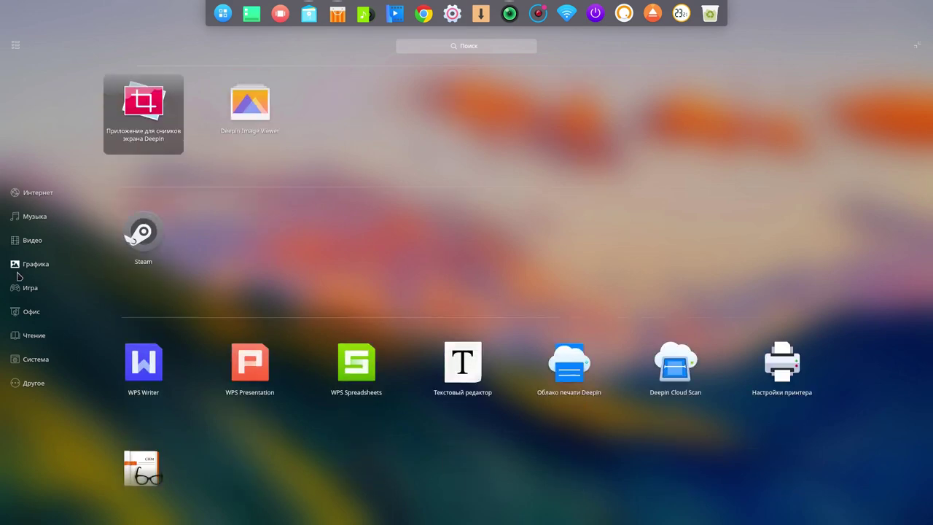
pyautogui.click(19, 278)
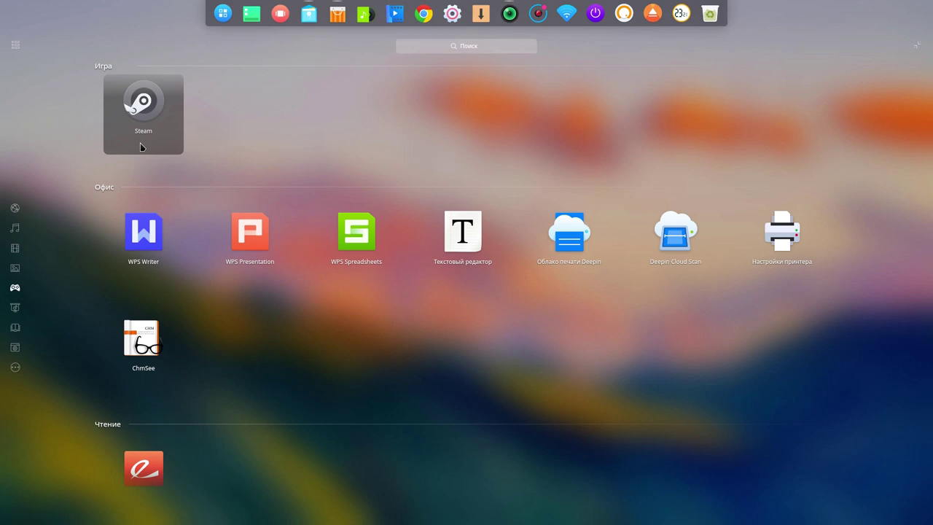
# Launch WPS Writer from the Офис category and accept the WPS Office End-User License Agreement.
pyautogui.click(15, 311)
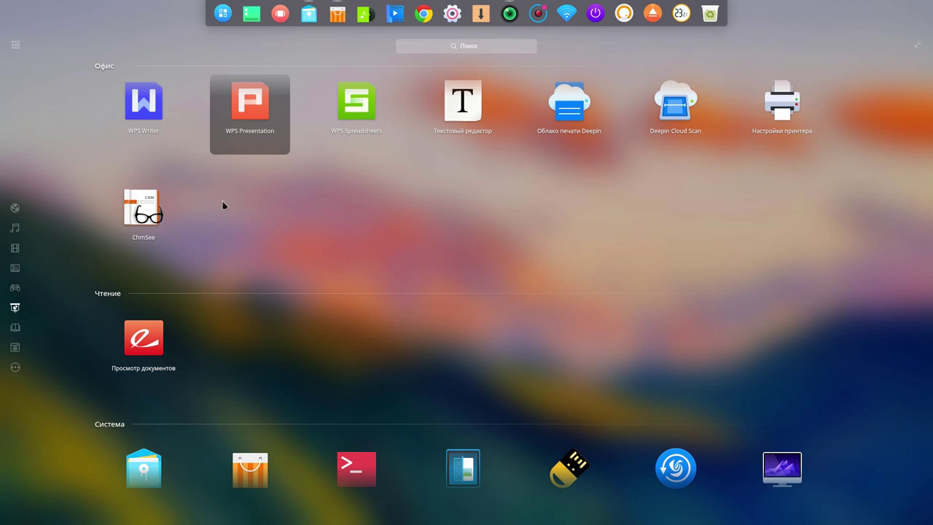
pyautogui.click(143, 122)
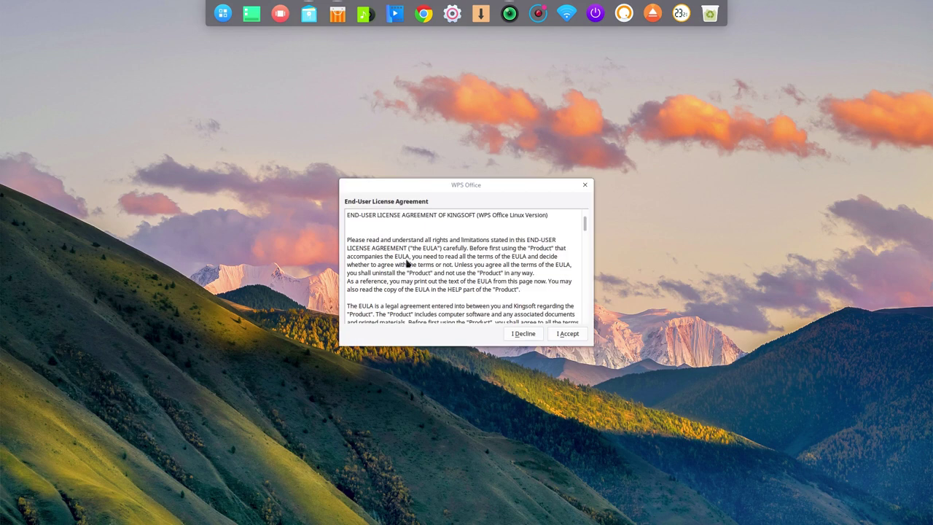
pyautogui.click(568, 334)
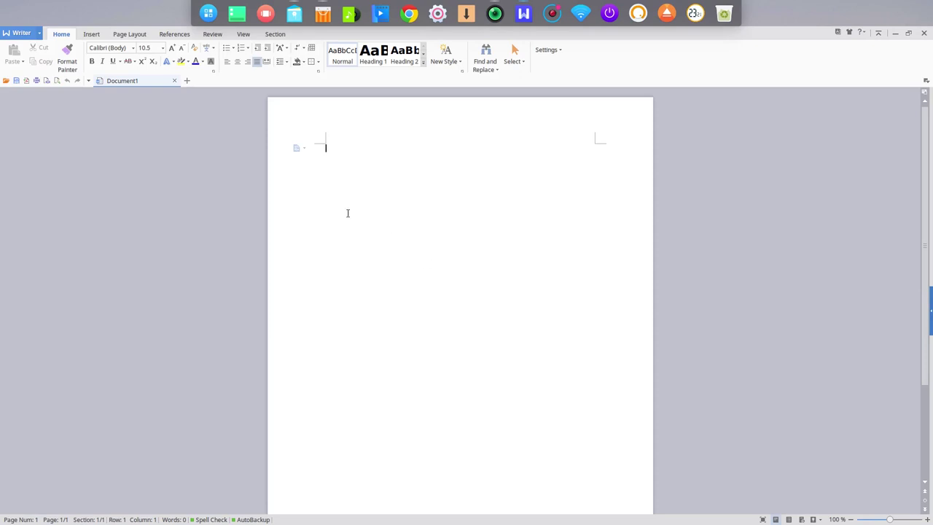
# Enter the sample text xgfjgtkdkyc in the blank document and review the file formats offered for saving it.
pyautogui.write('xgfjgtkdkyc')
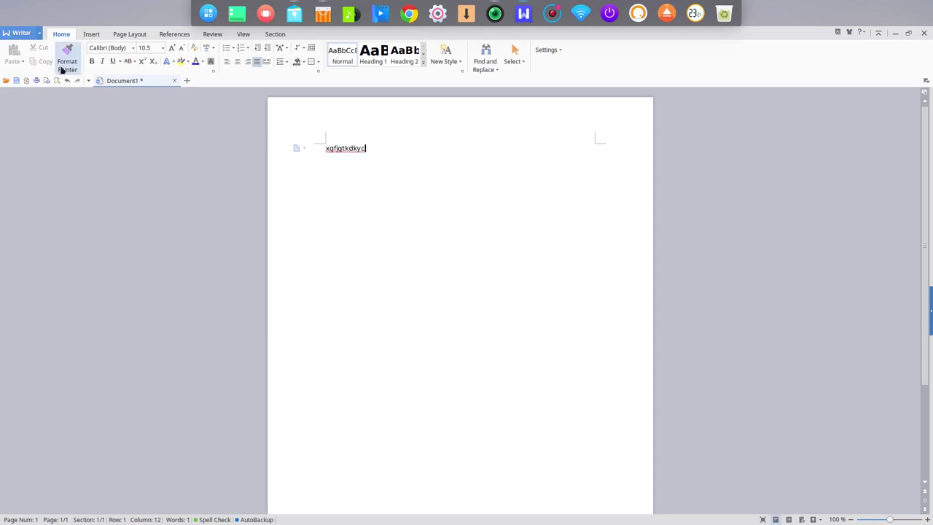
pyautogui.click(16, 82)
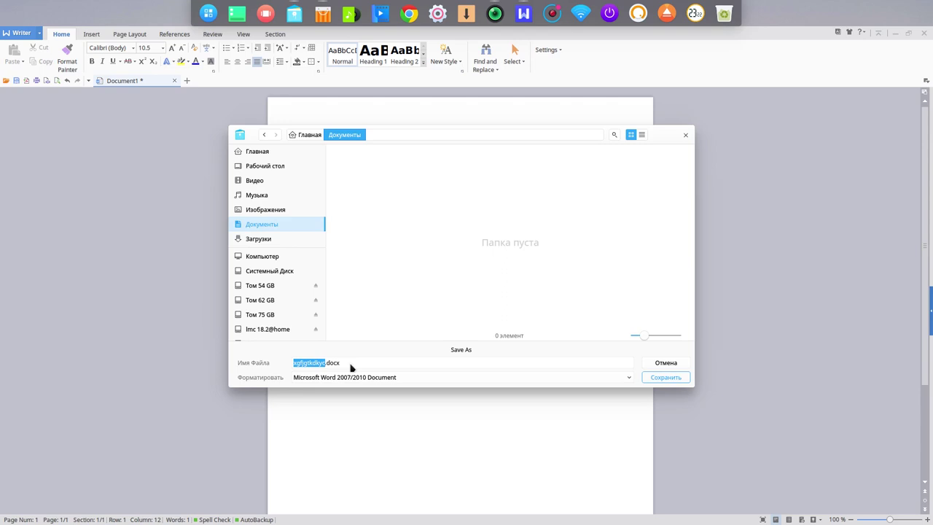
pyautogui.click(625, 379)
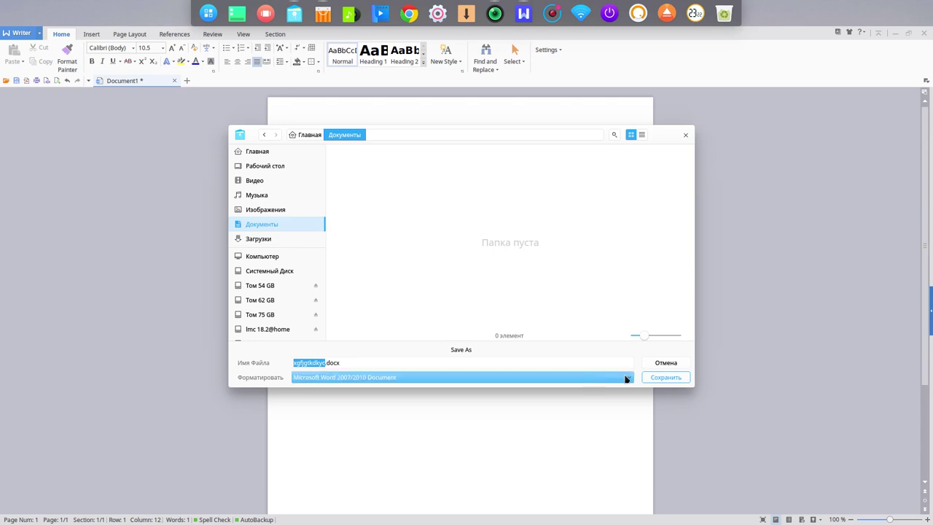
pyautogui.click(629, 380)
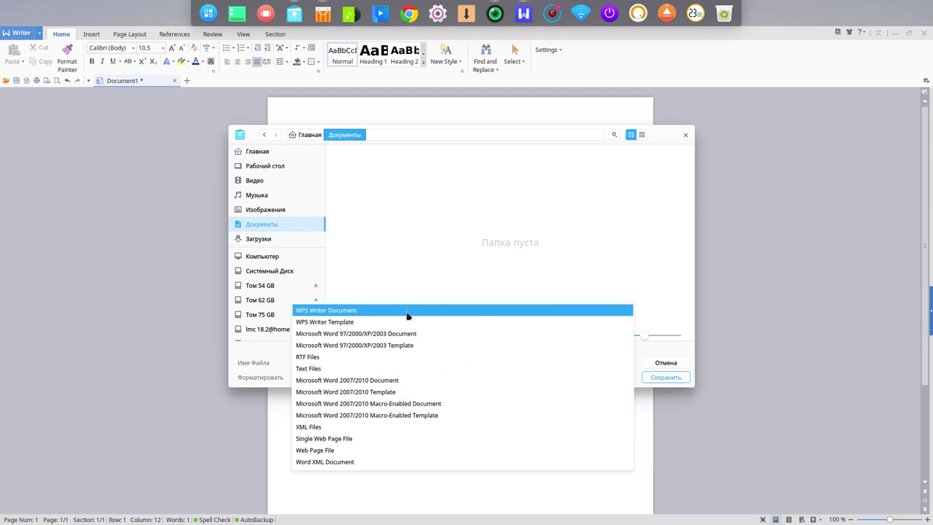
pyautogui.click(673, 253)
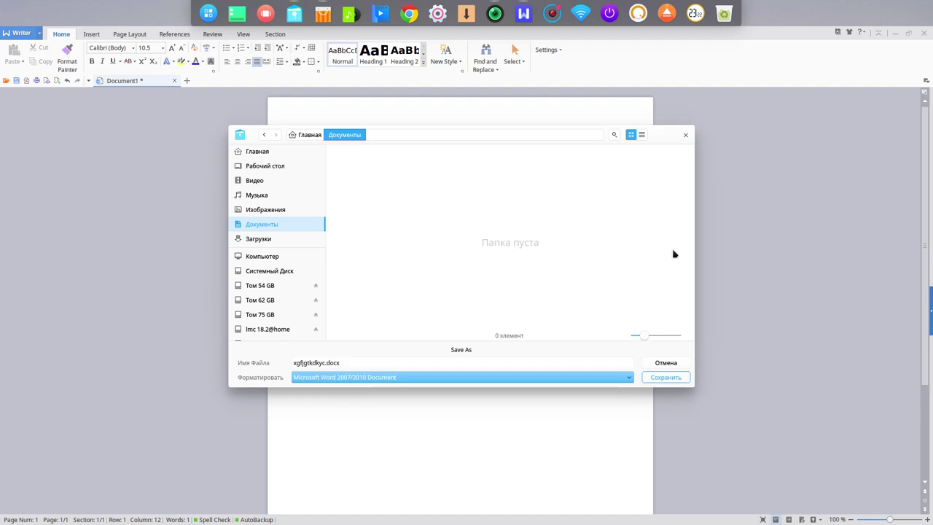
# Cancel saving and close WPS Writer, discarding the changes to Document1.
pyautogui.click(669, 364)
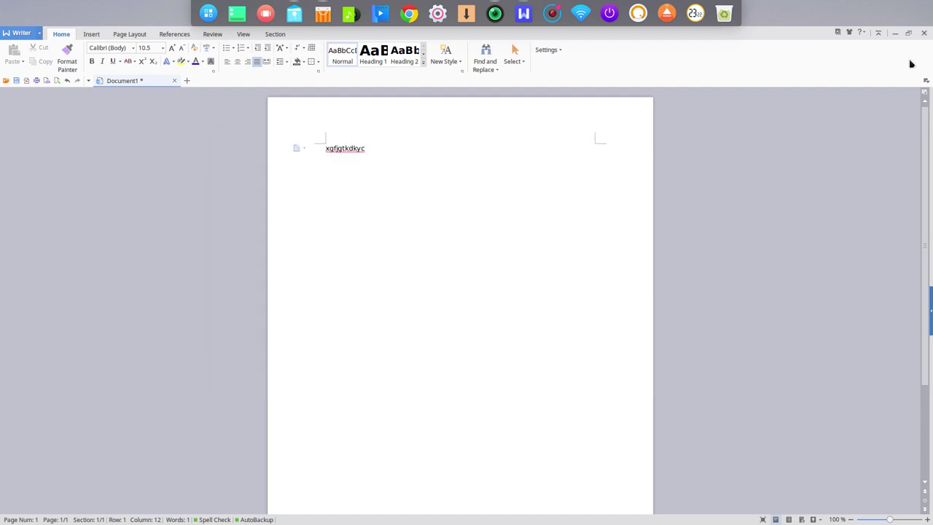
pyautogui.click(924, 33)
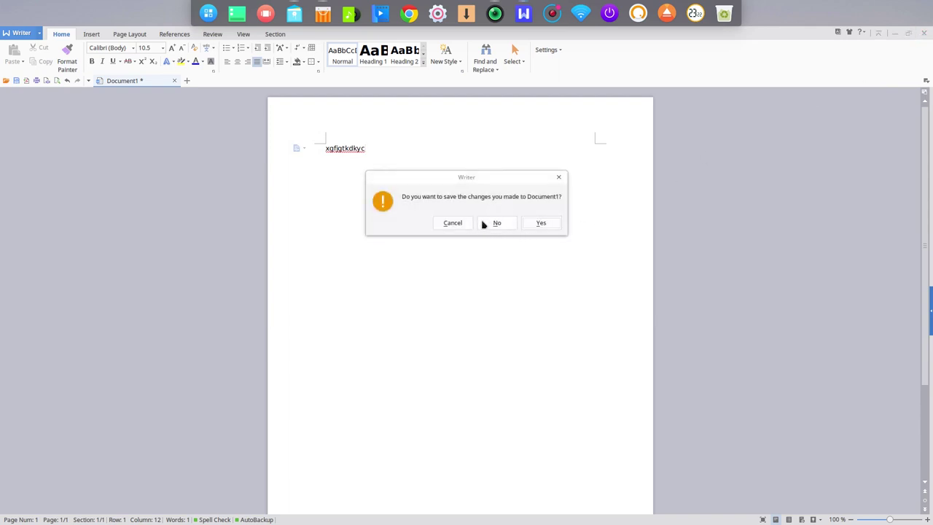
pyautogui.click(496, 225)
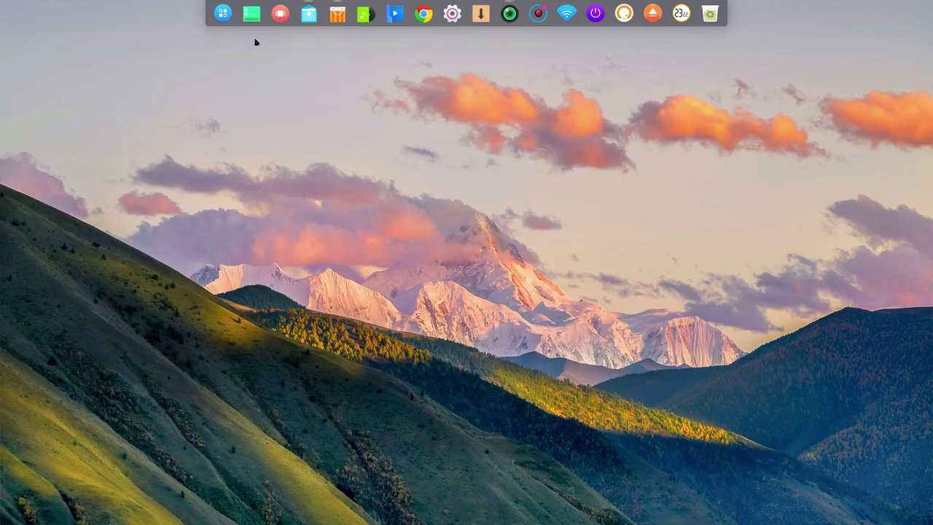
# Open the application launcher and look through the applications in the Офис, Чтение and Система categories.
pyautogui.click(222, 15)
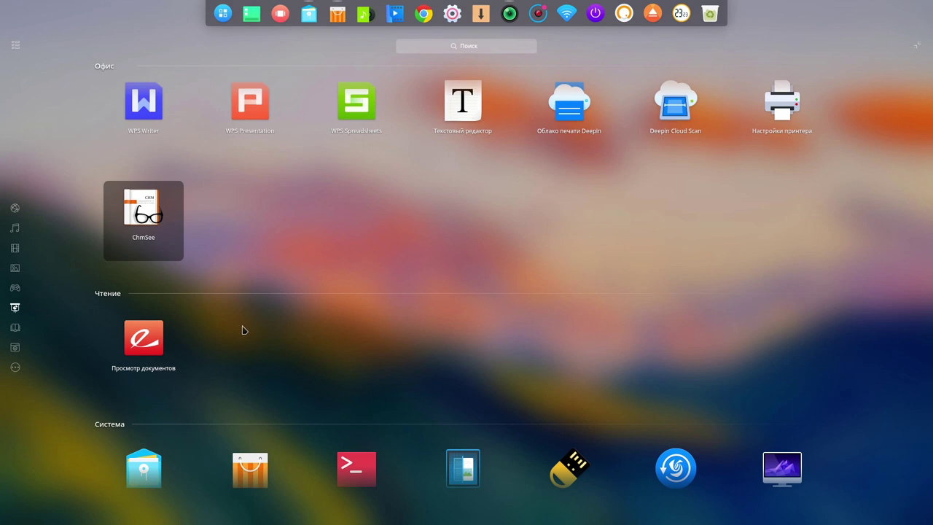
pyautogui.scroll(-2, 245, 331)
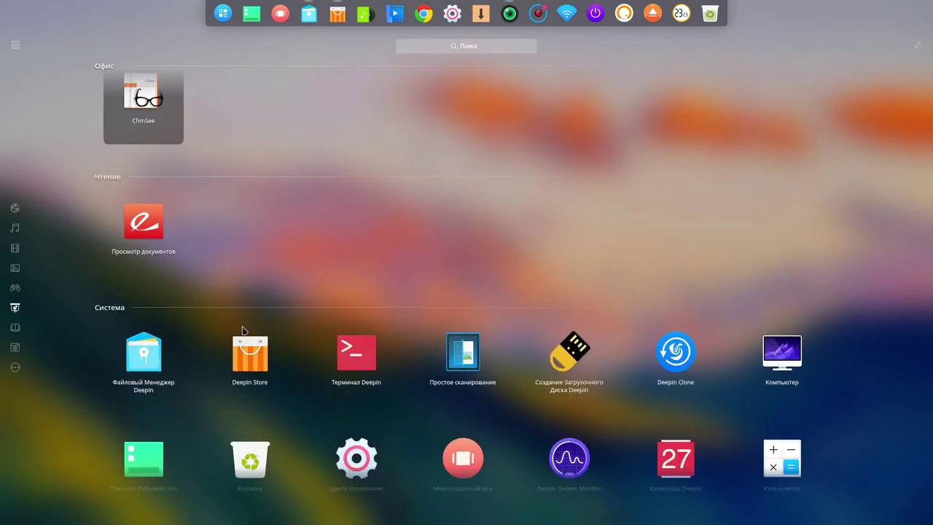
pyautogui.scroll(-3, 234, 266)
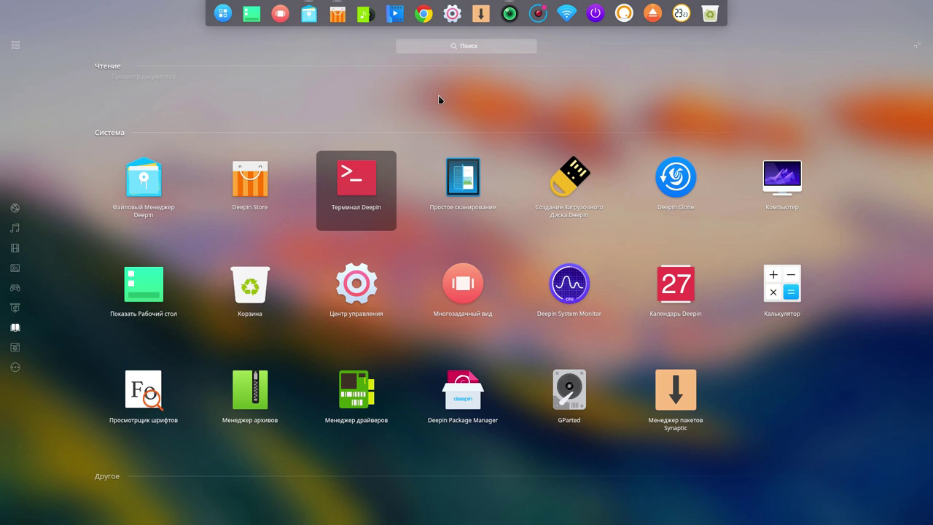
# Open Deepin Store from the launcher and examine the games it offers.
pyautogui.click(255, 185)
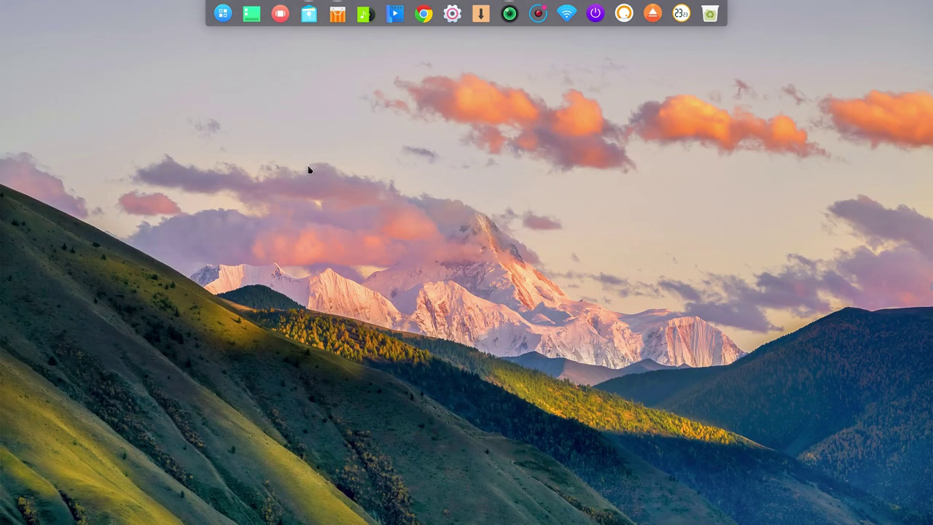
pyautogui.click(338, 15)
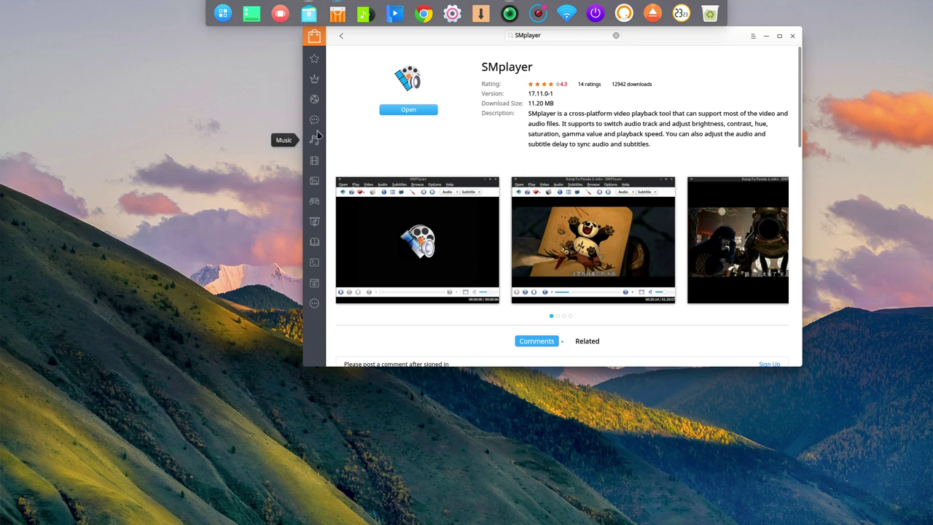
pyautogui.click(315, 203)
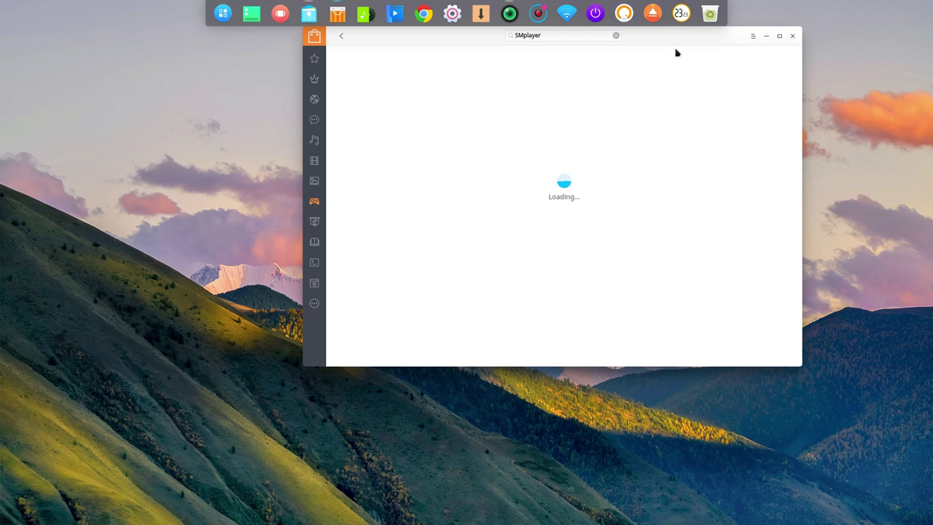
pyautogui.moveTo(684, 37); pyautogui.dragTo(512, 49)
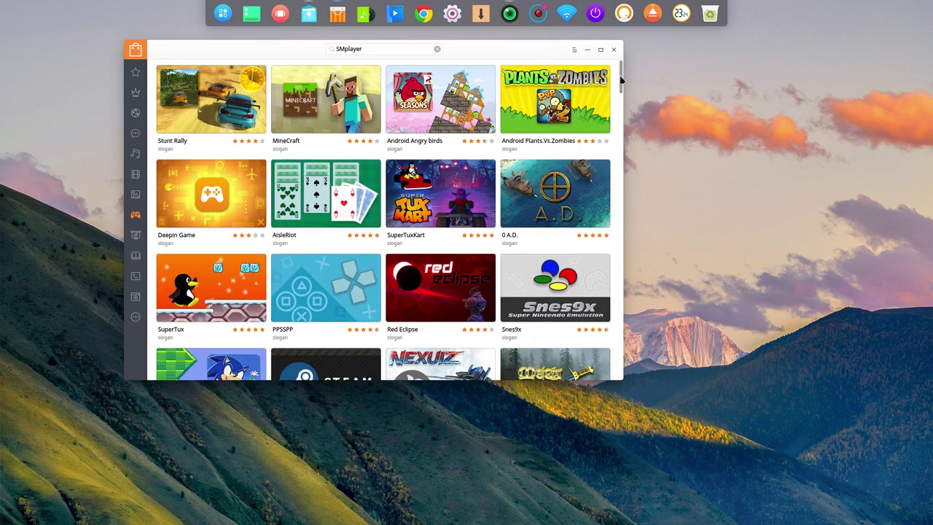
pyautogui.moveTo(620, 81)
pyautogui.mouseDown()
pyautogui.moveTo(611, 135)
pyautogui.moveTo(620, 163)
pyautogui.moveTo(619, 370)
pyautogui.moveTo(619, 73)
pyautogui.mouseUp()
pyautogui.moveTo(164, 228)
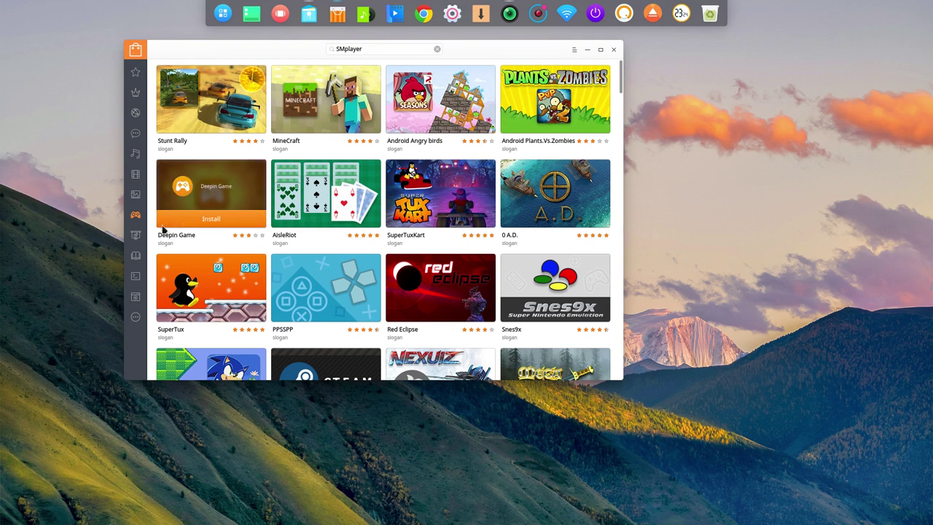
# Look through the document and e-book readers in the store's reading category.
pyautogui.click(136, 257)
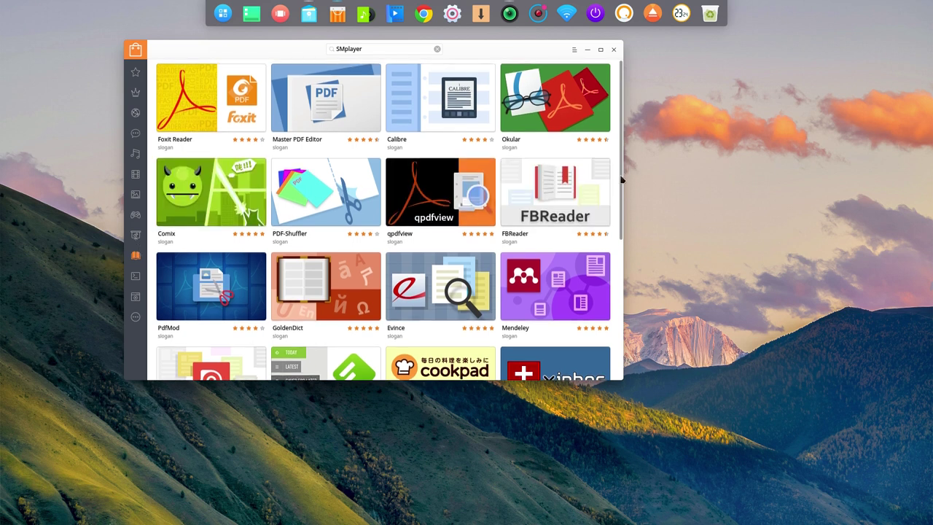
pyautogui.scroll(-5, 614, 256)
pyautogui.scroll(5, 605, 343)
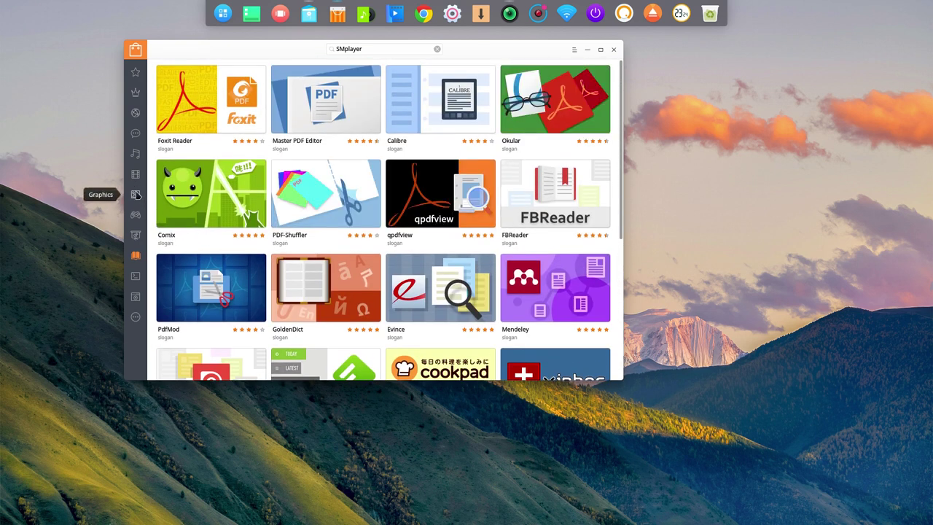
# Browse the store's Graphics category, looking over GIMP, Inkscape, Blender, Krita and the applications further down.
pyautogui.click(136, 195)
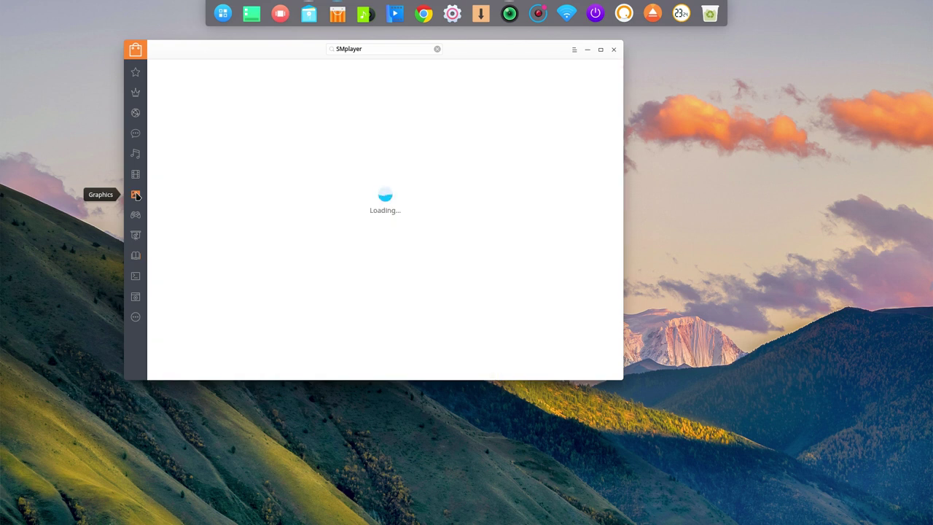
pyautogui.moveTo(216, 129)
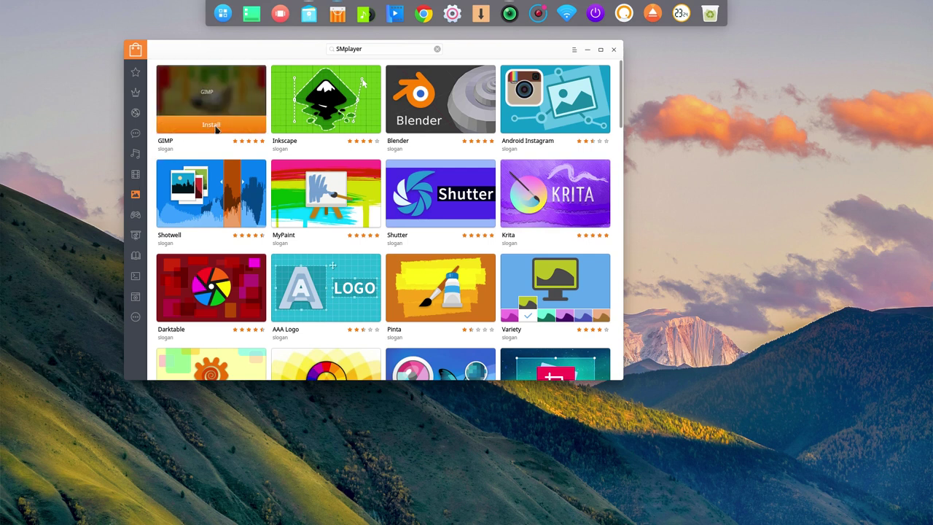
pyautogui.moveTo(326, 128)
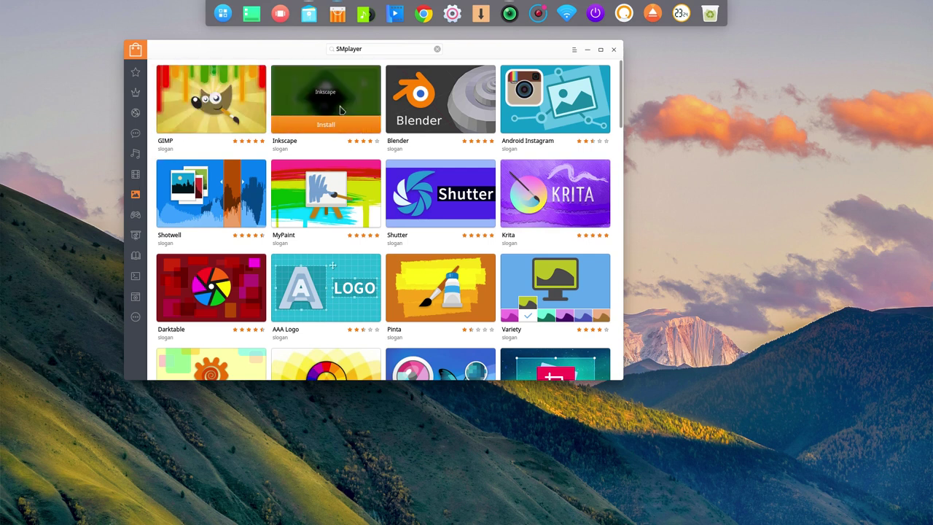
pyautogui.moveTo(450, 116)
pyautogui.moveTo(578, 182)
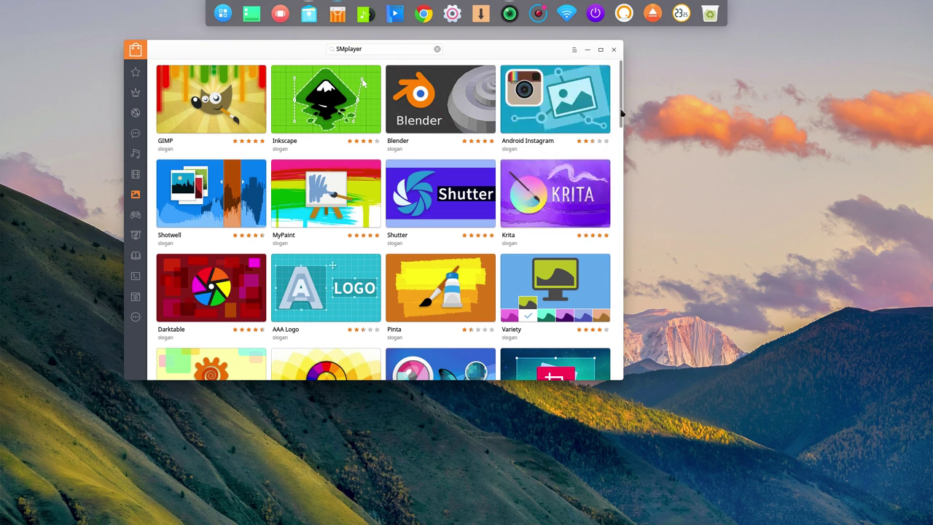
pyautogui.scroll(-2, 622, 121)
pyautogui.moveTo(621, 120); pyautogui.dragTo(604, 150)
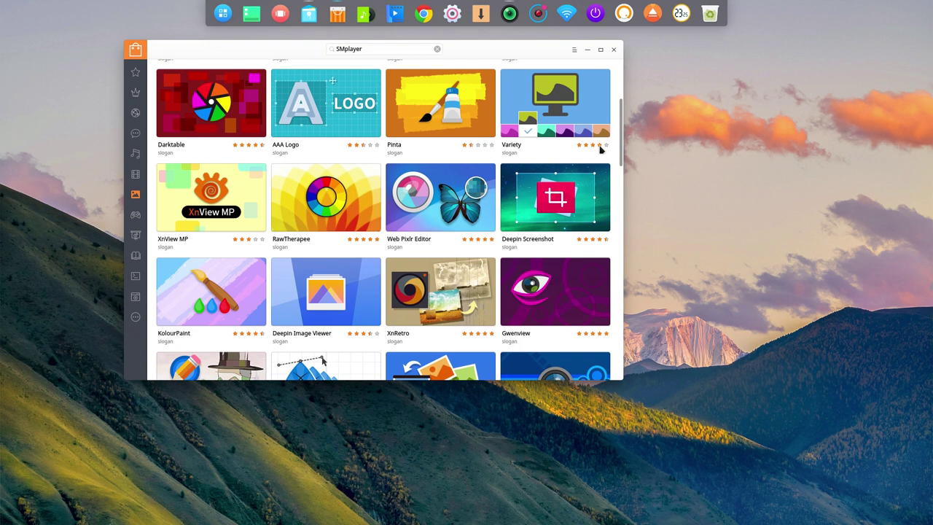
# Search the store for gp, view the GParted page from the suggestions, and minimise the store window.
pyautogui.click(372, 51)
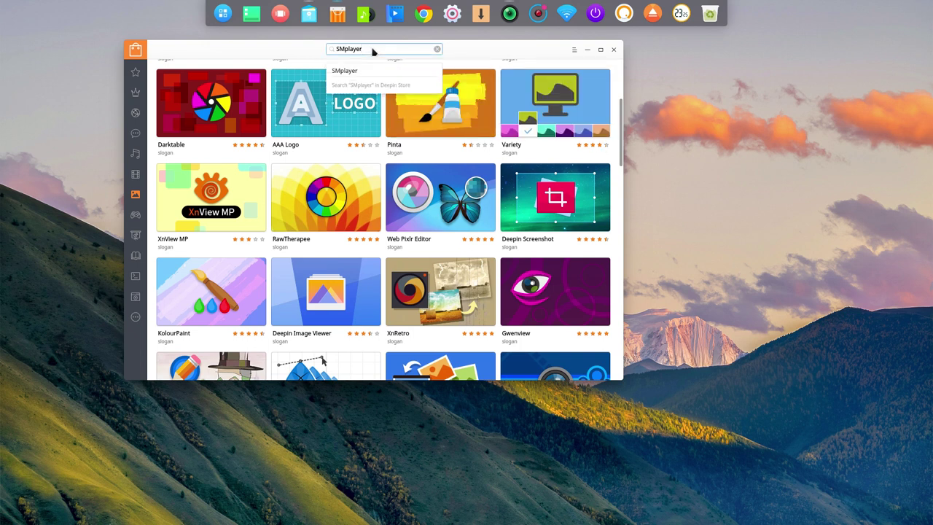
pyautogui.press('BackSpace')
pyautogui.press('BackSpace')
pyautogui.press('BackSpace')
pyautogui.press('BackSpace')
pyautogui.press('BackSpace')
pyautogui.press('BackSpace')
pyautogui.press('BackSpace')
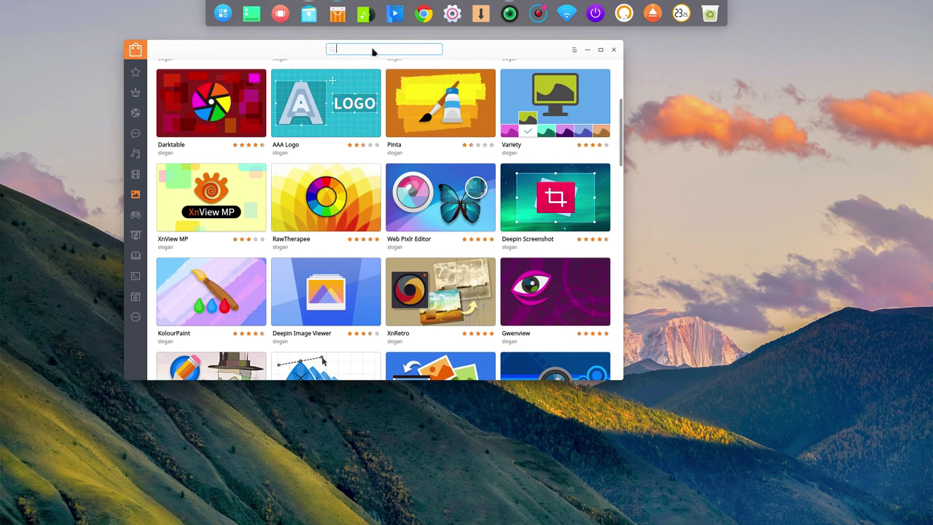
pyautogui.write('gp')
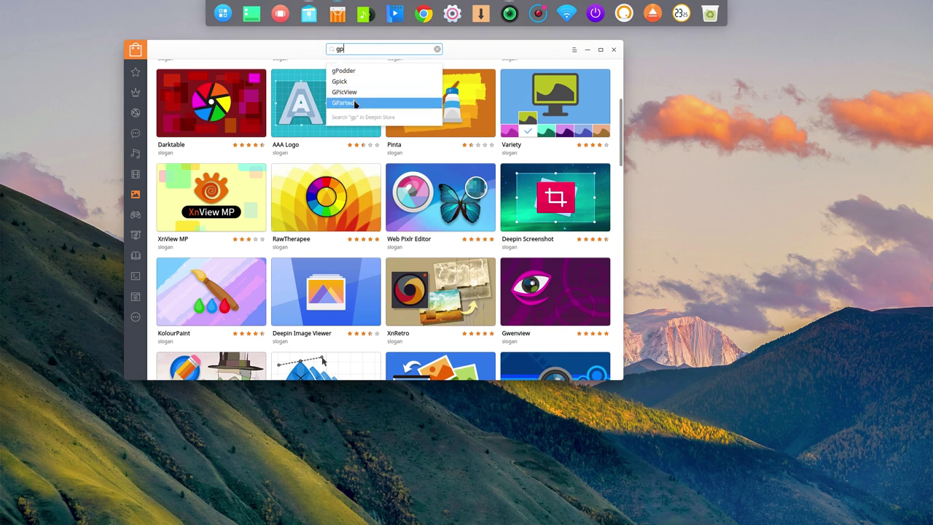
pyautogui.click(354, 102)
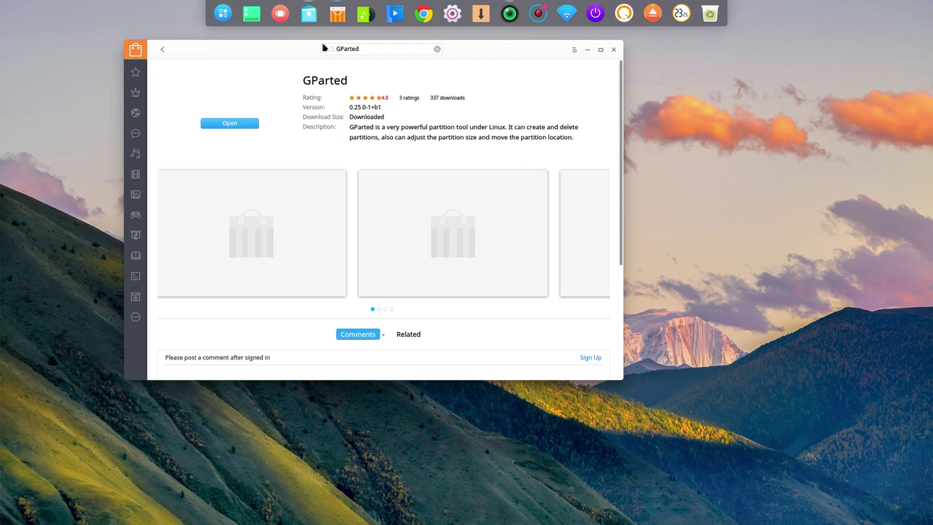
pyautogui.click(589, 50)
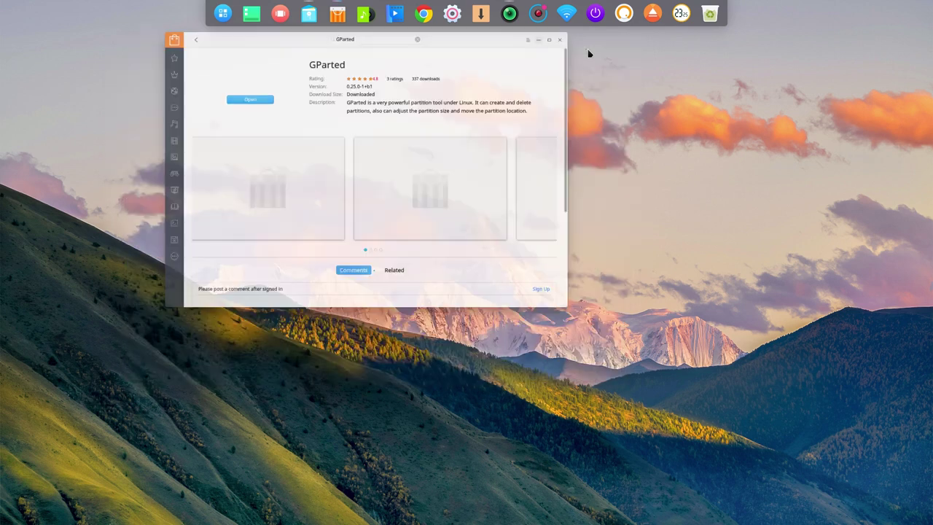
# Find GParted in the application launcher by searching for gp, and launch it, authenticating with the account password.
pyautogui.click(228, 19)
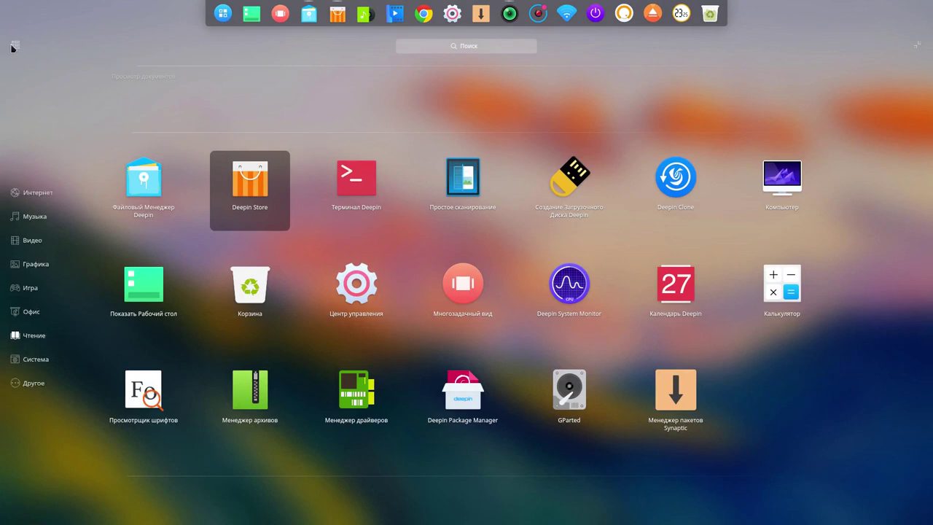
pyautogui.click(34, 361)
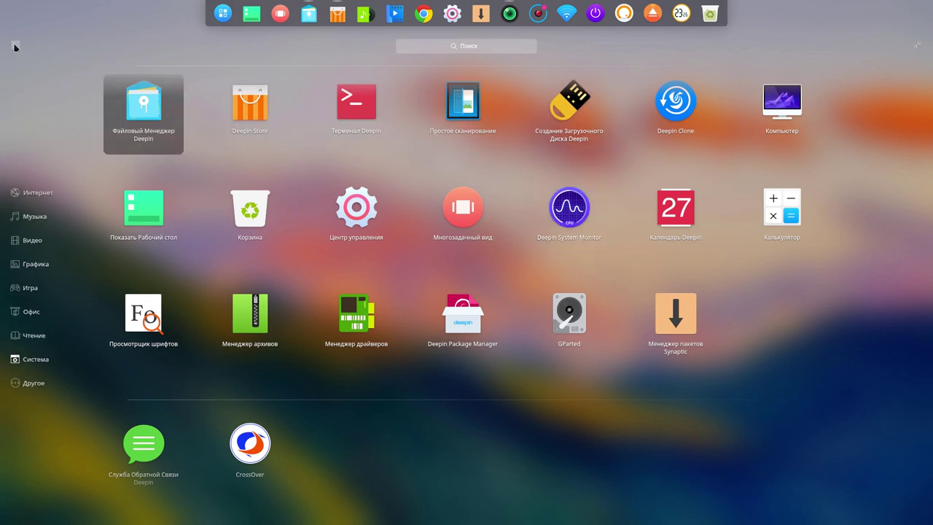
pyautogui.click(471, 48)
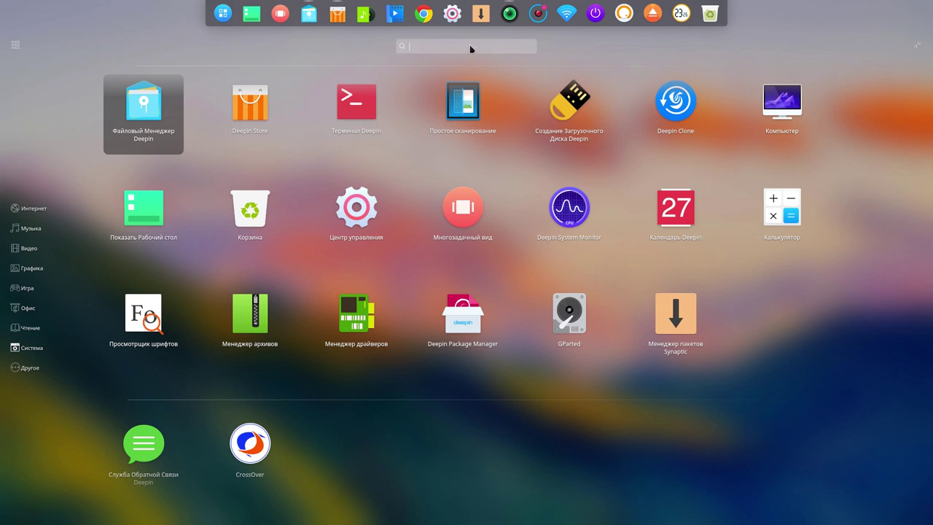
pyautogui.write('gp')
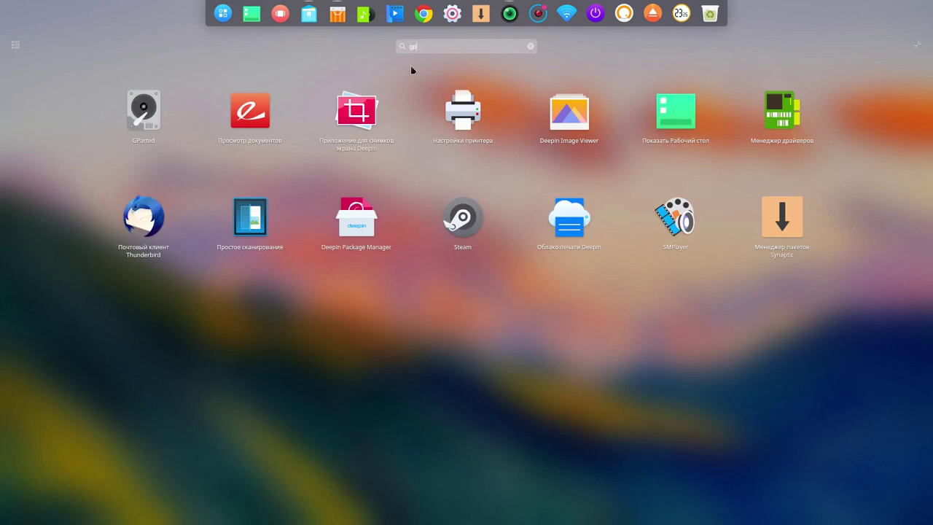
pyautogui.click(158, 118)
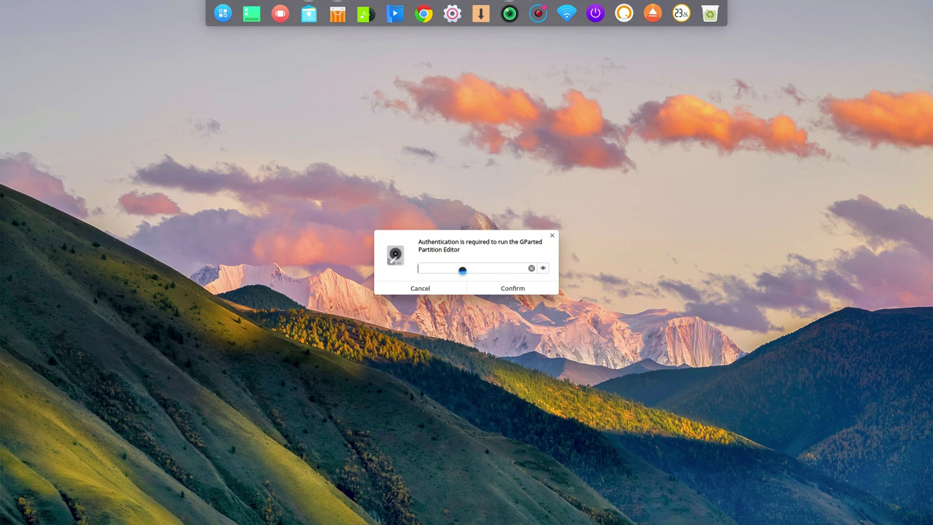
pyautogui.write('a')
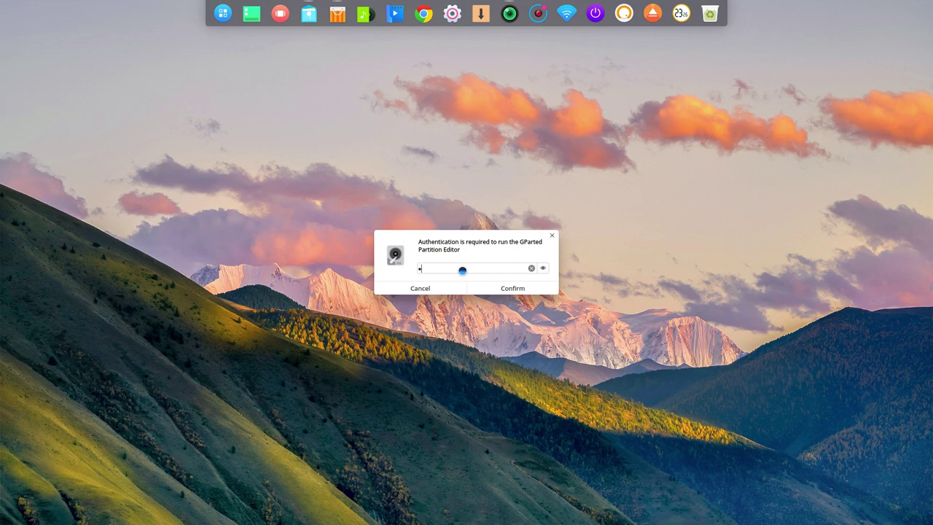
pyautogui.click(511, 289)
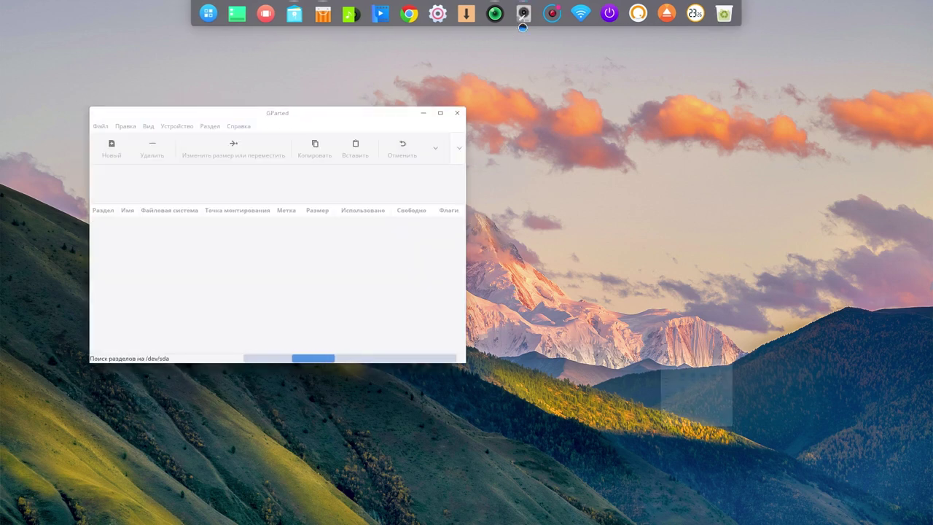
# Pin the running GParted application to the dock.
pyautogui.moveTo(525, 14)
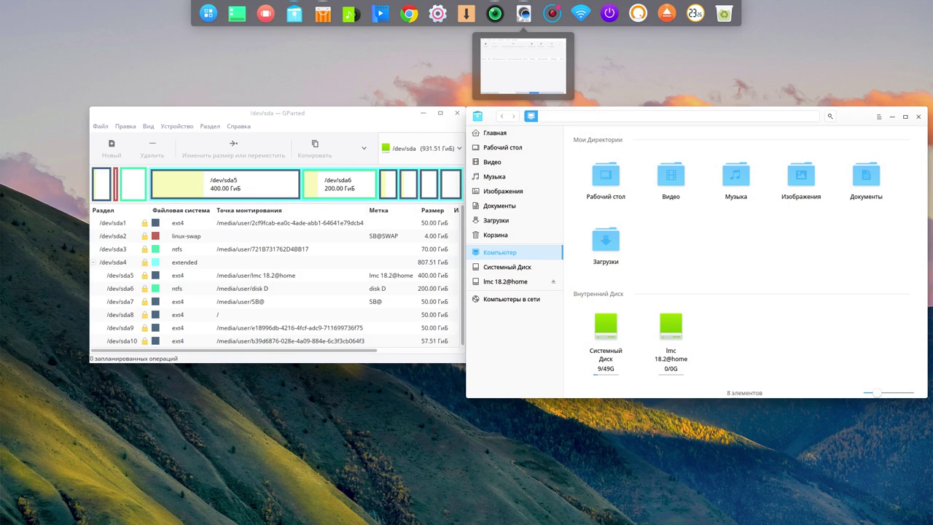
pyautogui.rightClick(523, 14)
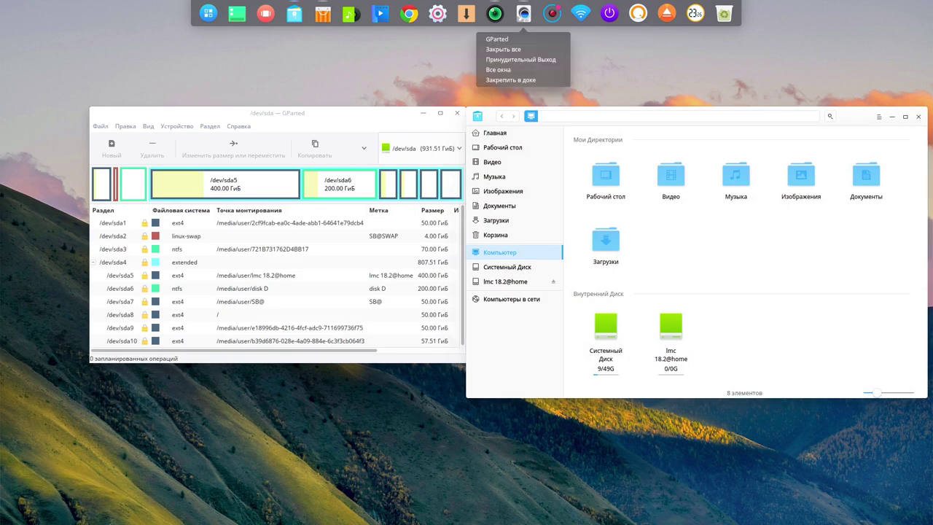
pyautogui.click(527, 73)
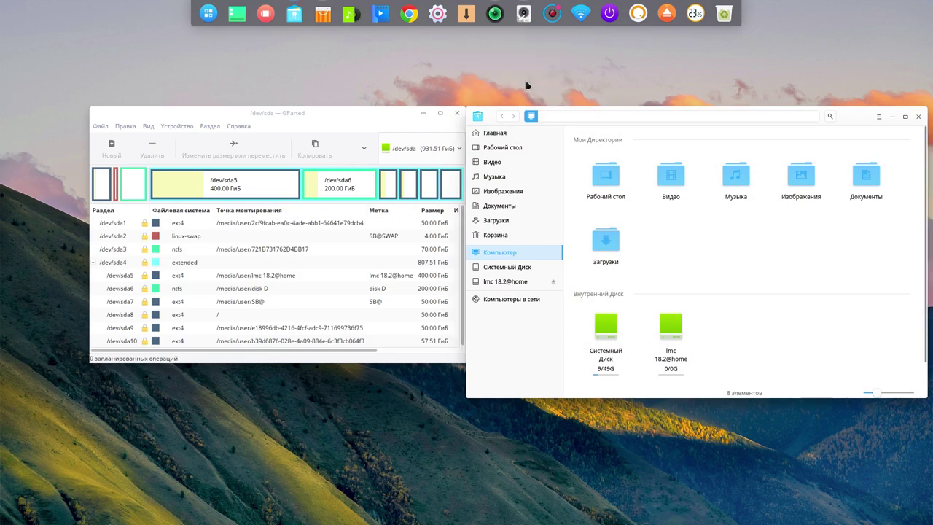
# Close the file manager, enlarge the GParted window to look over the partition table on /dev/sda, and close GParted.
pyautogui.click(918, 119)
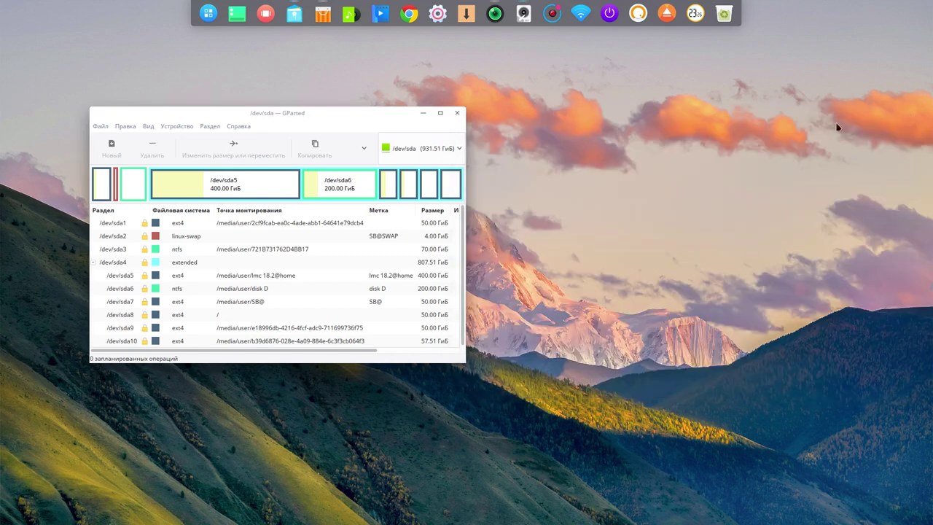
pyautogui.moveTo(462, 359); pyautogui.dragTo(683, 442)
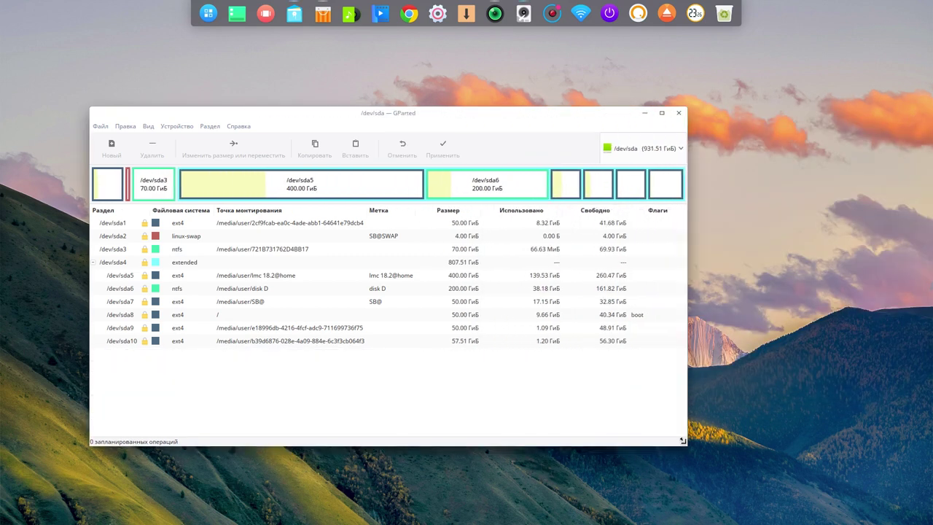
pyautogui.click(679, 113)
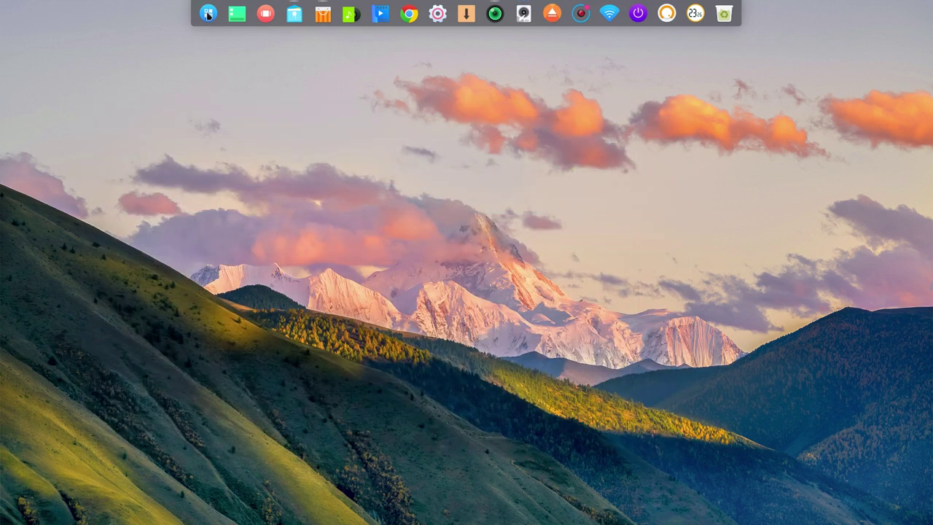
# Search the application launcher for gp and review the context options offered for GParted without choosing one.
pyautogui.click(208, 13)
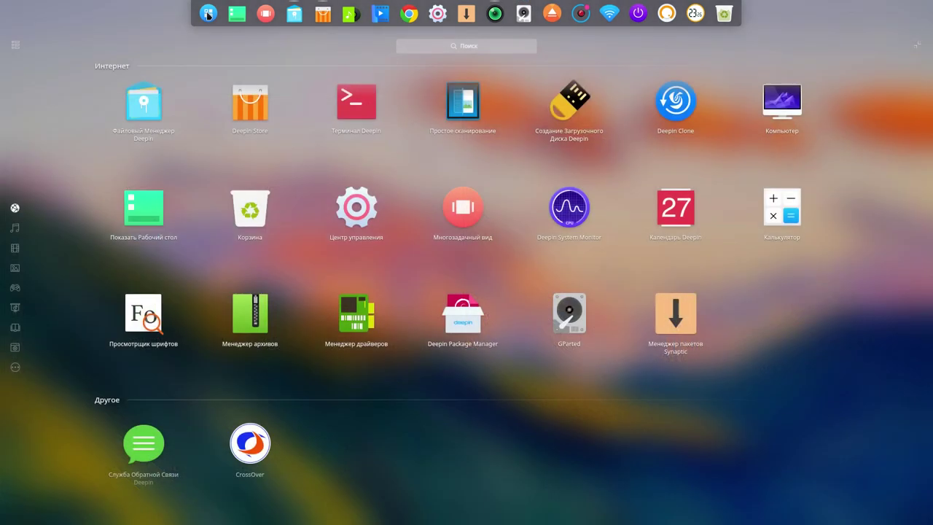
pyautogui.click(419, 48)
pyautogui.write('gp')
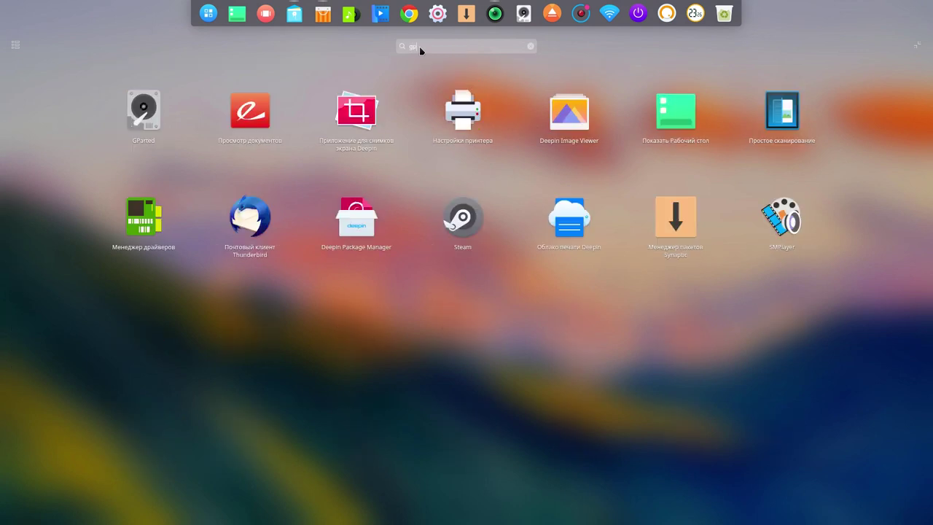
pyautogui.rightClick(146, 122)
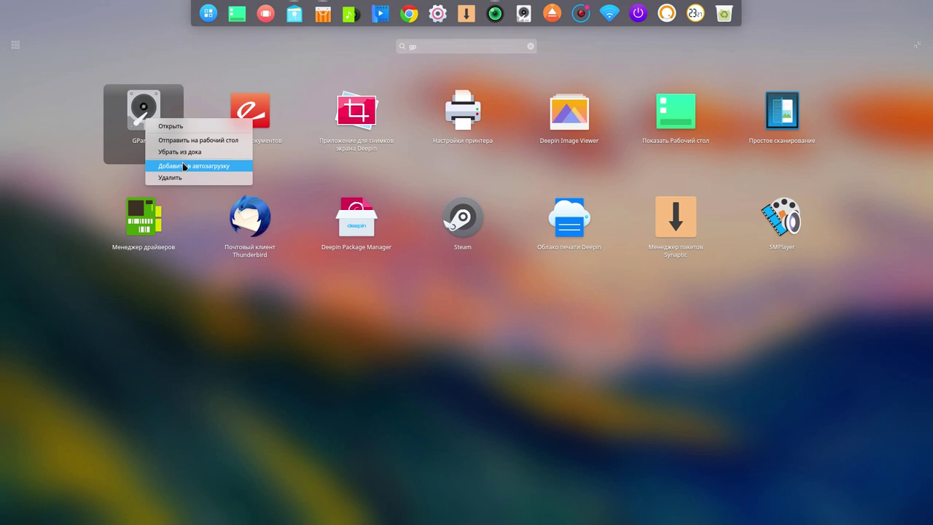
pyautogui.click(372, 316)
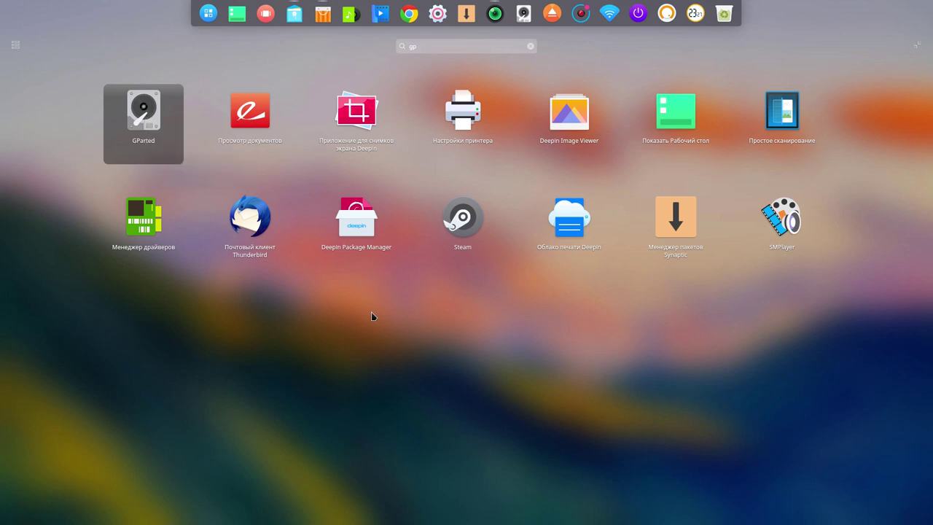
# Launch Deepin Package Manager to look at its window, and close both it and the file manager.
pyautogui.click(356, 227)
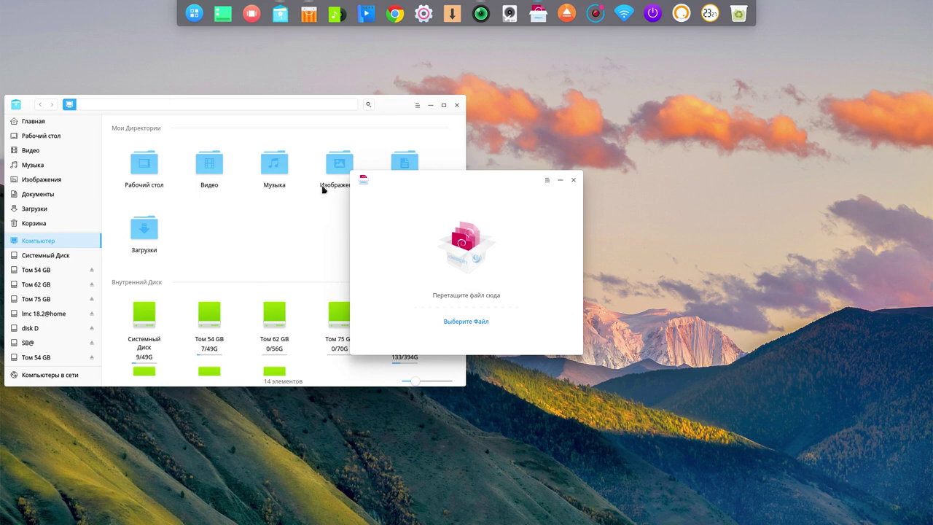
pyautogui.click(574, 182)
pyautogui.click(456, 105)
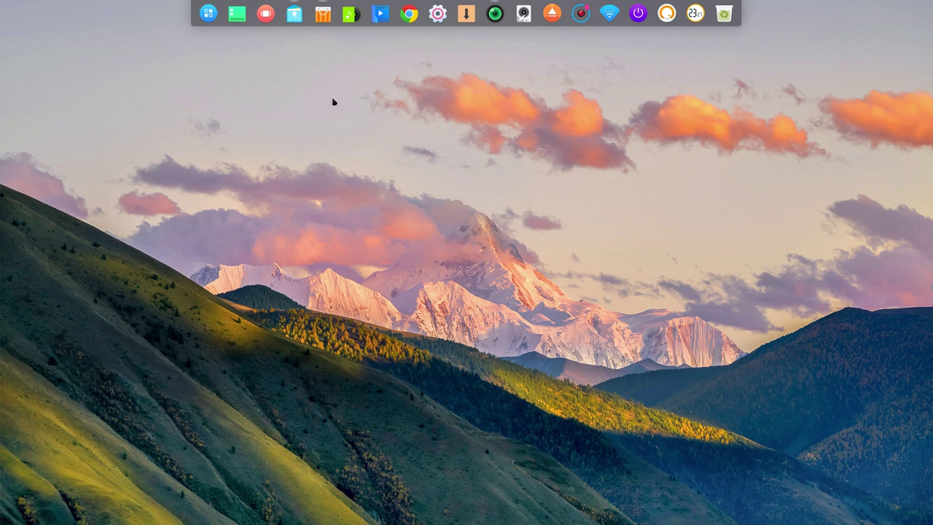
# Return to Deepin Store, replace the search text with cairo, and install Cairo-Dock from its page.
pyautogui.moveTo(325, 16)
pyautogui.click(323, 15)
pyautogui.click(389, 49)
pyautogui.press('BackSpace')
pyautogui.press('BackSpace')
pyautogui.press('BackSpace')
pyautogui.press('BackSpace')
pyautogui.press('BackSpace')
pyautogui.press('BackSpace')
pyautogui.press('BackSpace')
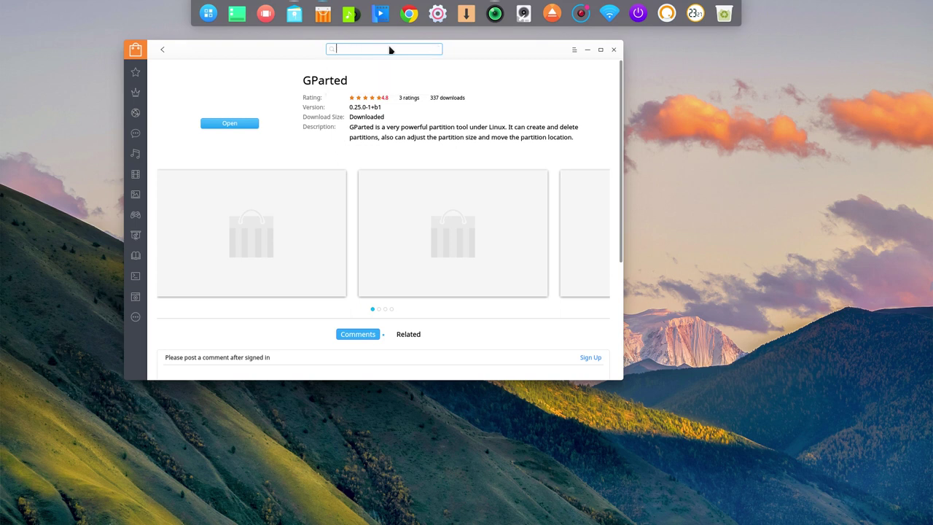
pyautogui.write('c')
pyautogui.write('a')
pyautogui.write('l')
pyautogui.write('roo')
pyautogui.press('BackSpace')
pyautogui.press('Return')
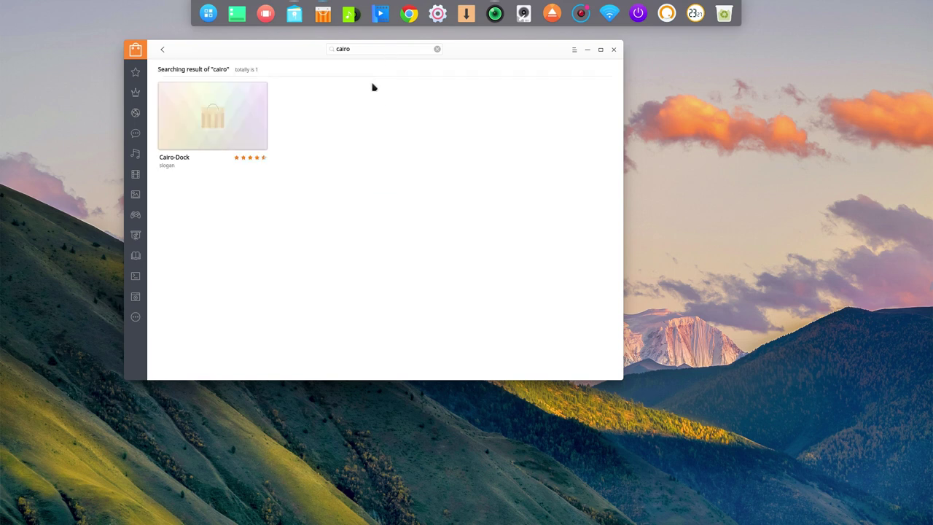
pyautogui.click(234, 125)
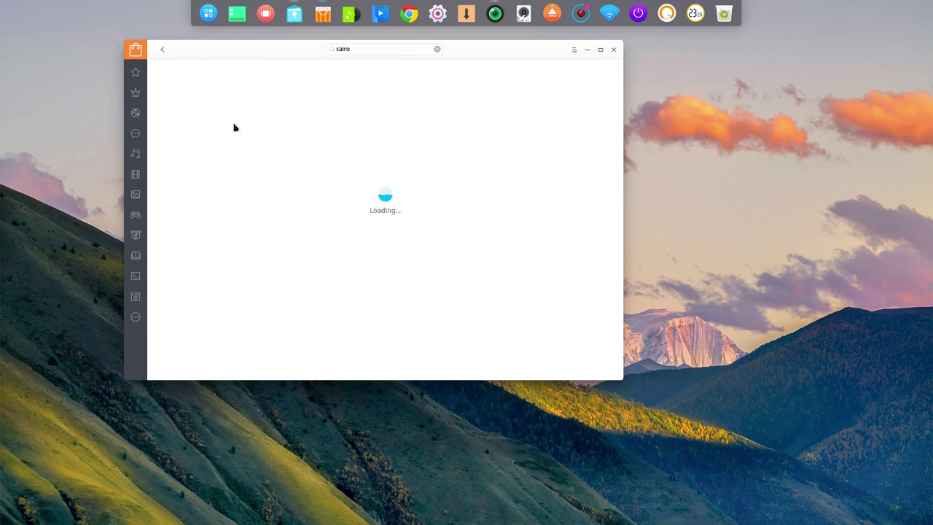
pyautogui.click(239, 124)
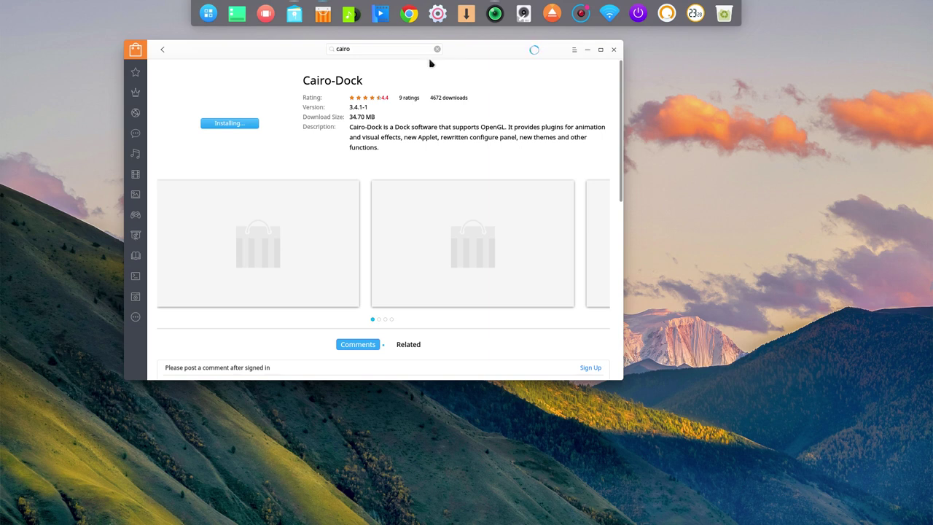
# Look through the network settings and the update mirror settings in the control centre, and close it.
pyautogui.click(437, 14)
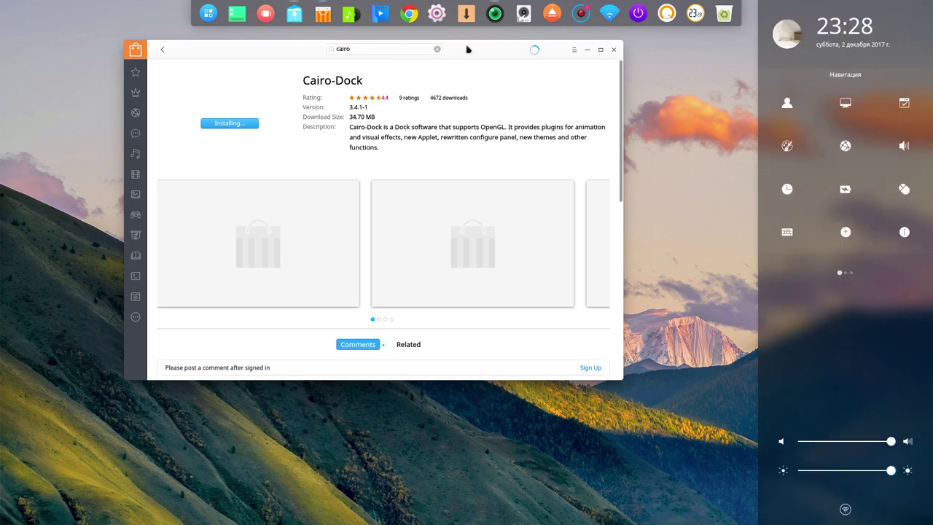
pyautogui.click(855, 146)
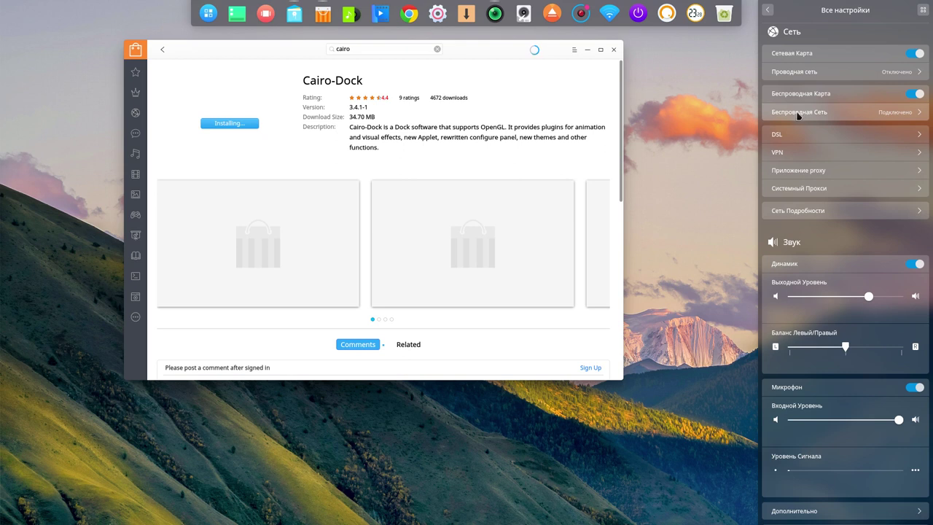
pyautogui.click(770, 12)
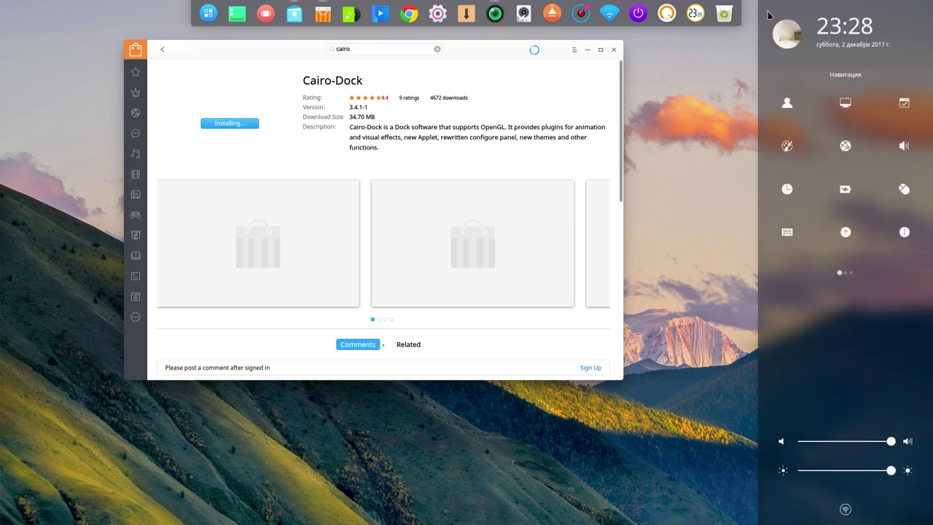
pyautogui.click(904, 232)
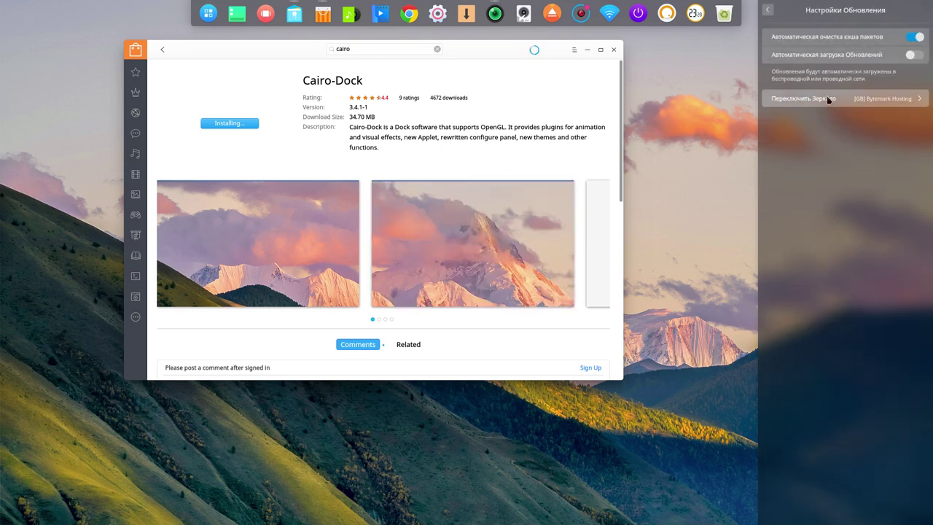
pyautogui.click(769, 10)
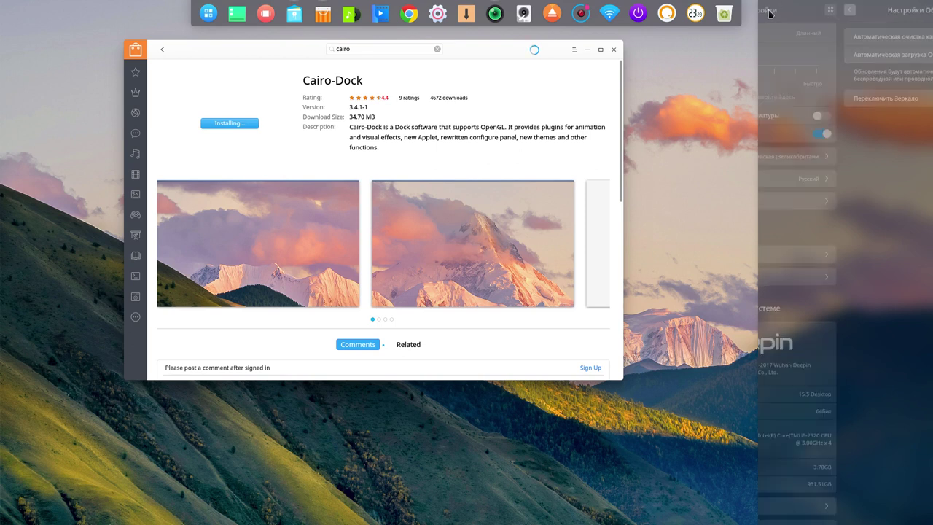
pyautogui.click(769, 10)
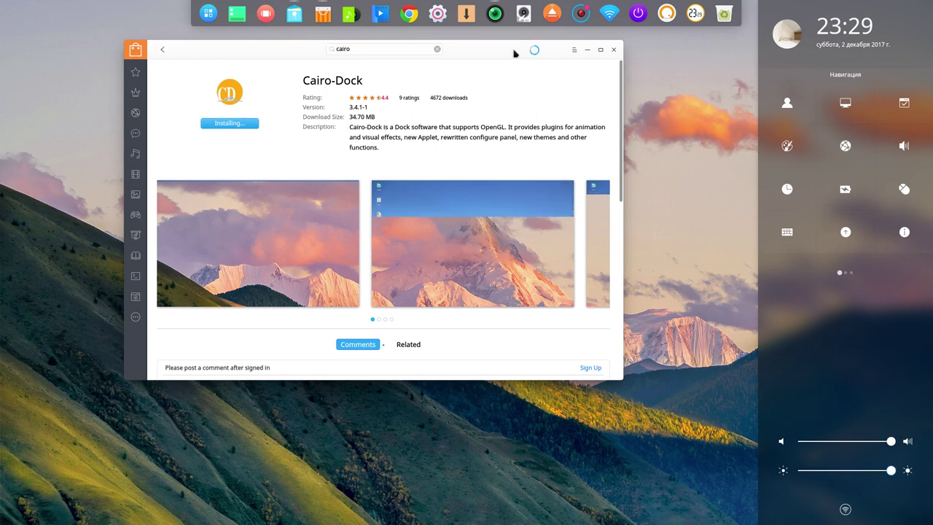
pyautogui.click(489, 54)
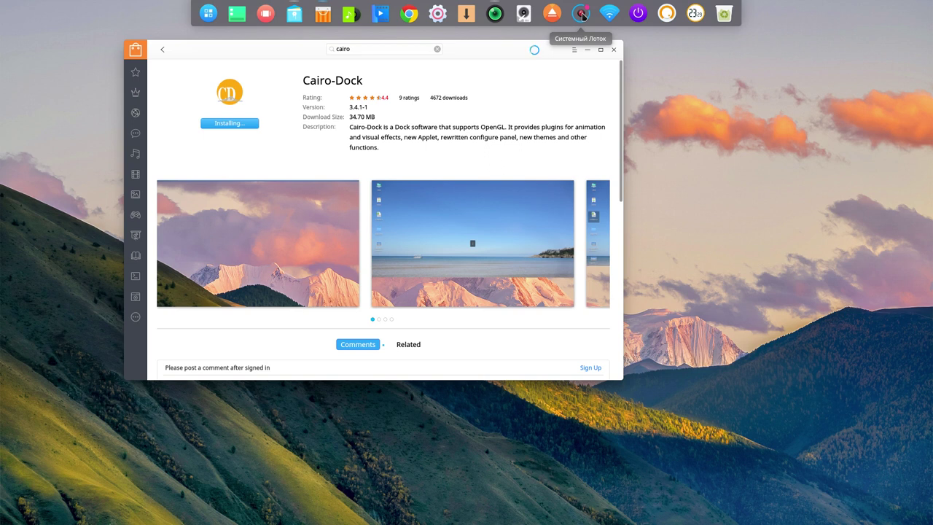
# Pause the running screen recording from the system tray.
pyautogui.click(582, 16)
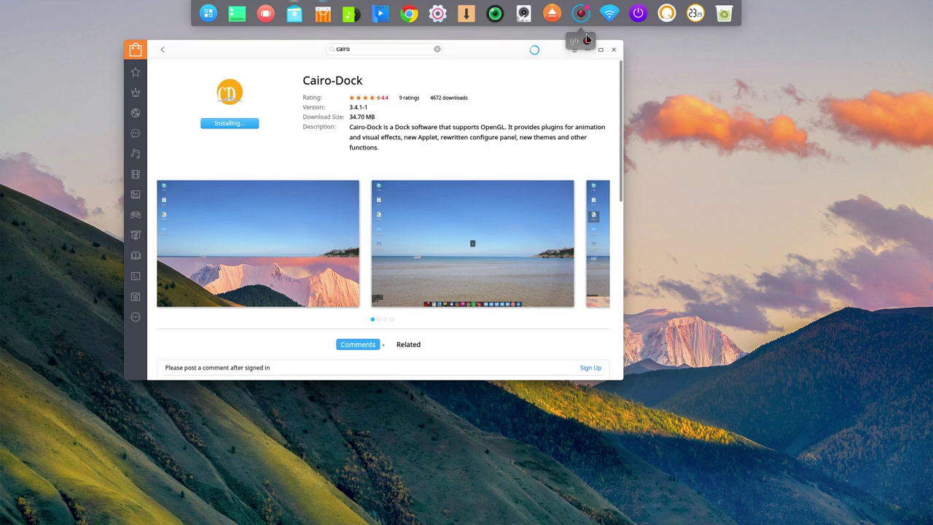
pyautogui.click(588, 43)
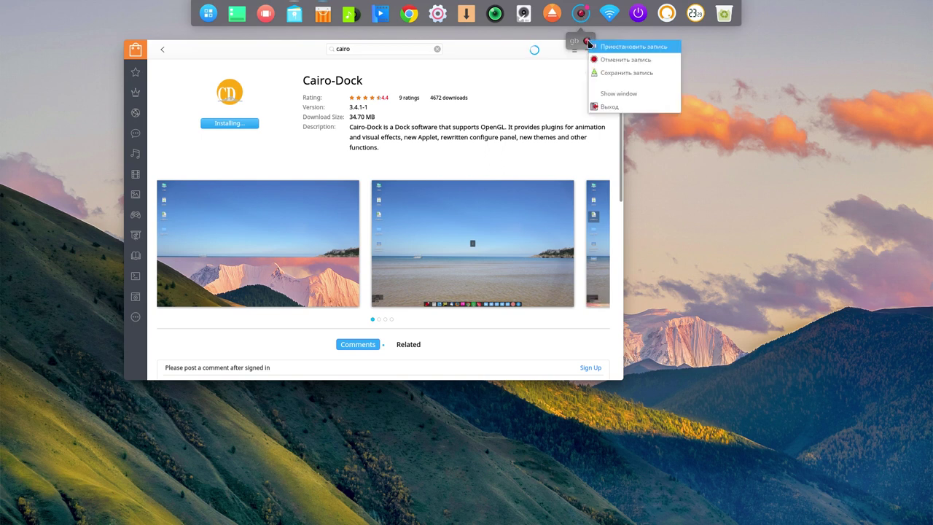
pyautogui.click(637, 48)
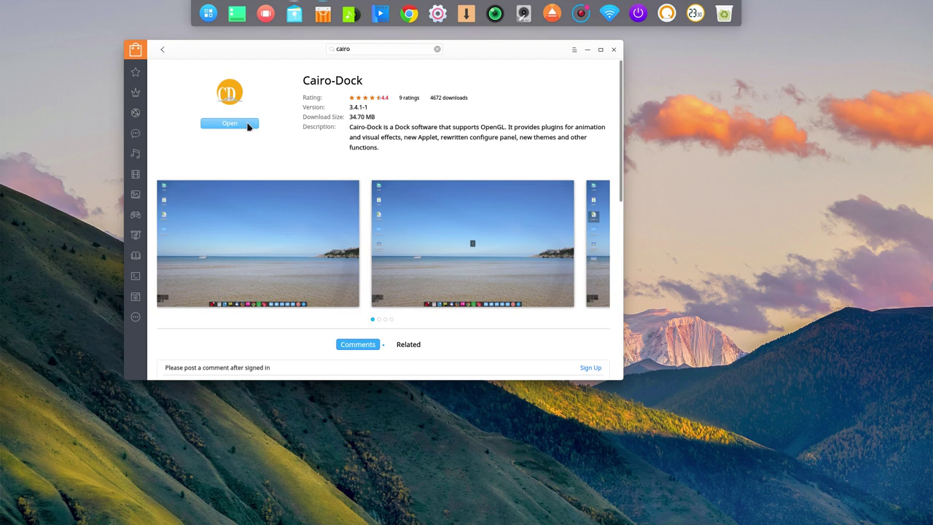
# Close Deepin Store, switch the application launcher out of its category view, and search it for ca.
pyautogui.click(615, 50)
pyautogui.click(208, 14)
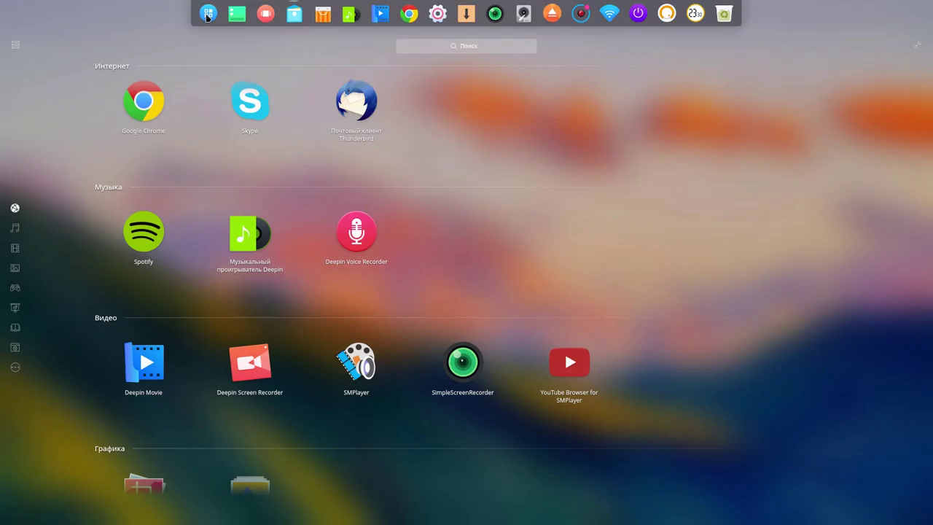
pyautogui.click(15, 46)
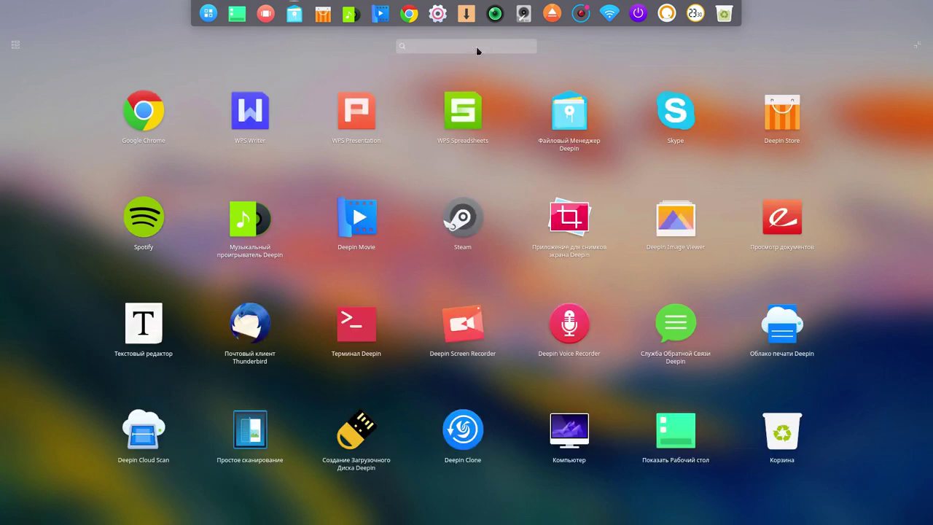
pyautogui.write('ca')
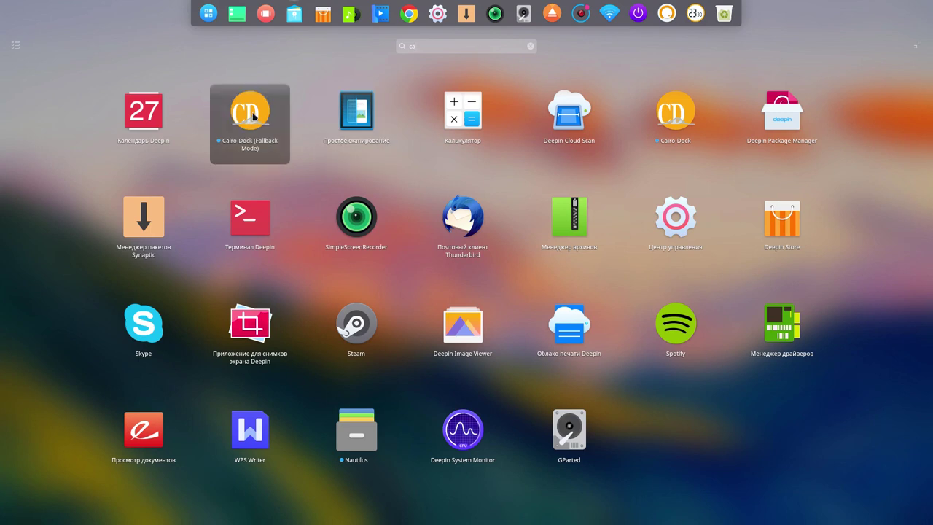
# Add Cairo-Dock to the startup applications and send it to the dock.
pyautogui.rightClick(675, 129)
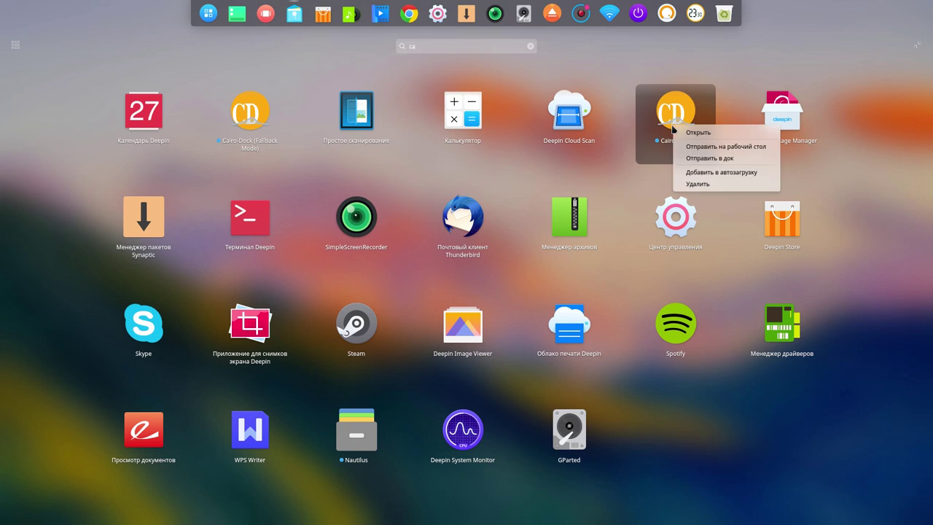
pyautogui.click(701, 172)
pyautogui.rightClick(682, 121)
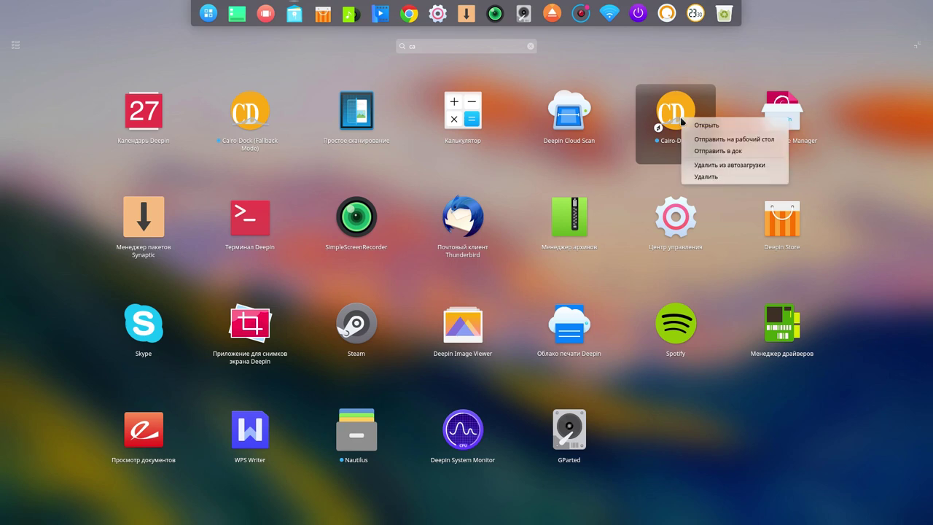
pyautogui.click(700, 152)
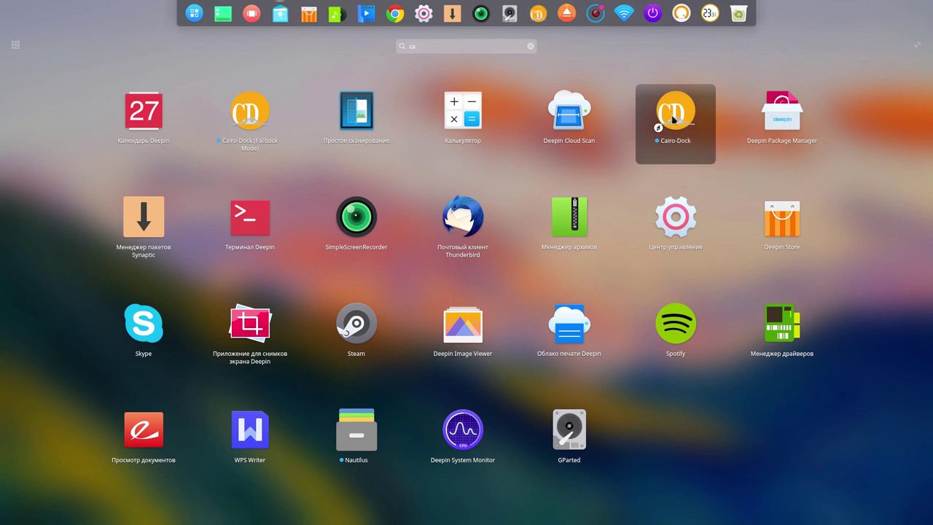
# Launch Cairo-Dock with OpenGL enabled and dismiss its welcome message.
pyautogui.click(674, 119)
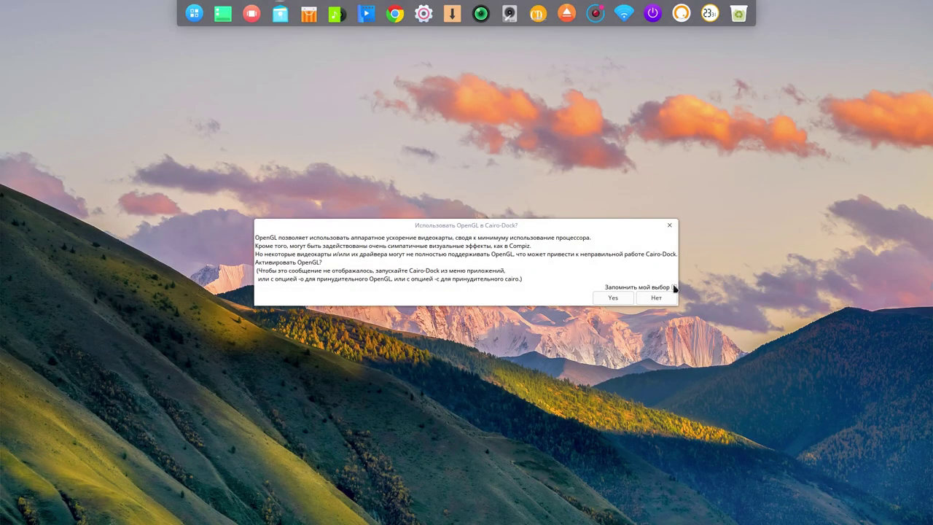
pyautogui.click(620, 297)
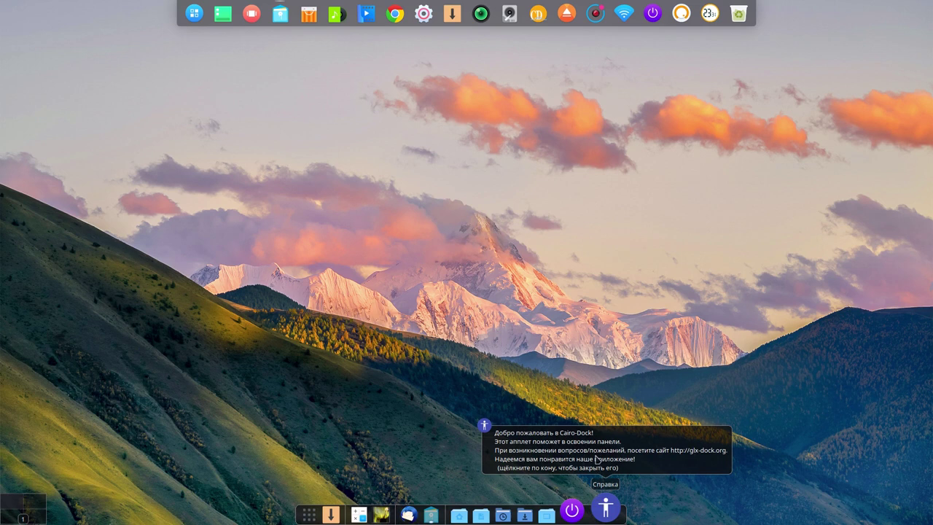
pyautogui.click(606, 514)
# Remove the Справка applet from Cairo-Dock and confirm its deletion.
pyautogui.rightClick(607, 515)
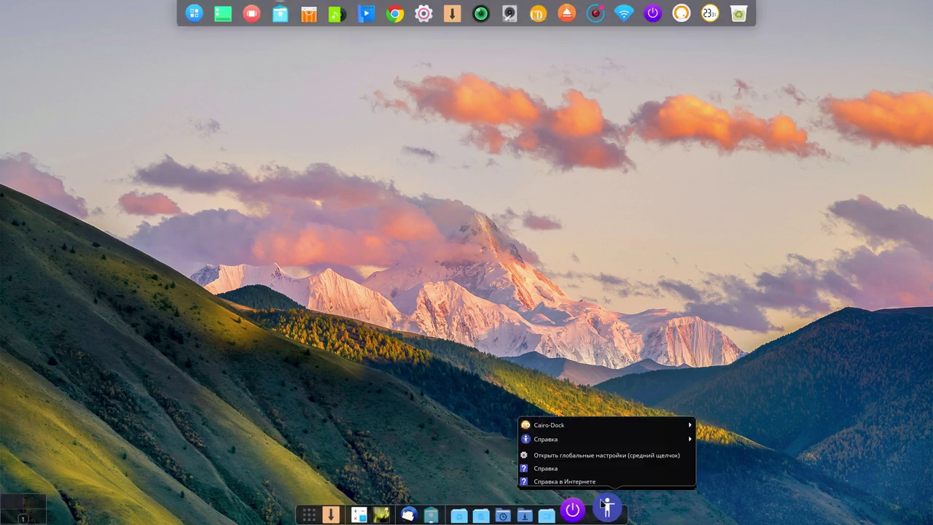
pyautogui.moveTo(587, 446)
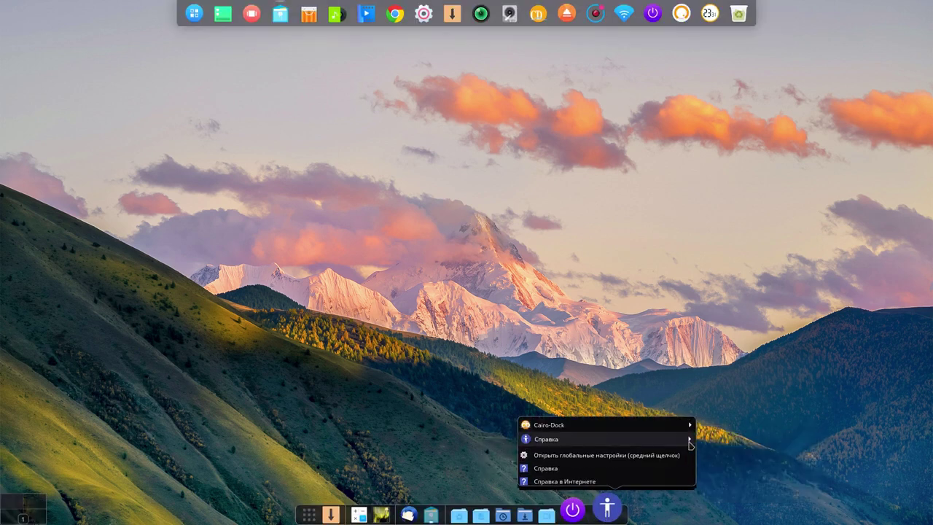
pyautogui.click(730, 467)
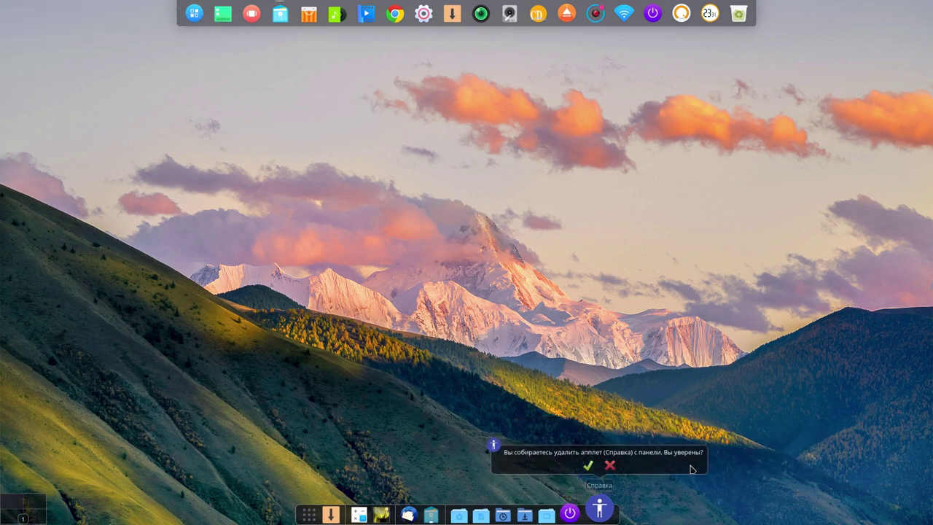
pyautogui.click(590, 466)
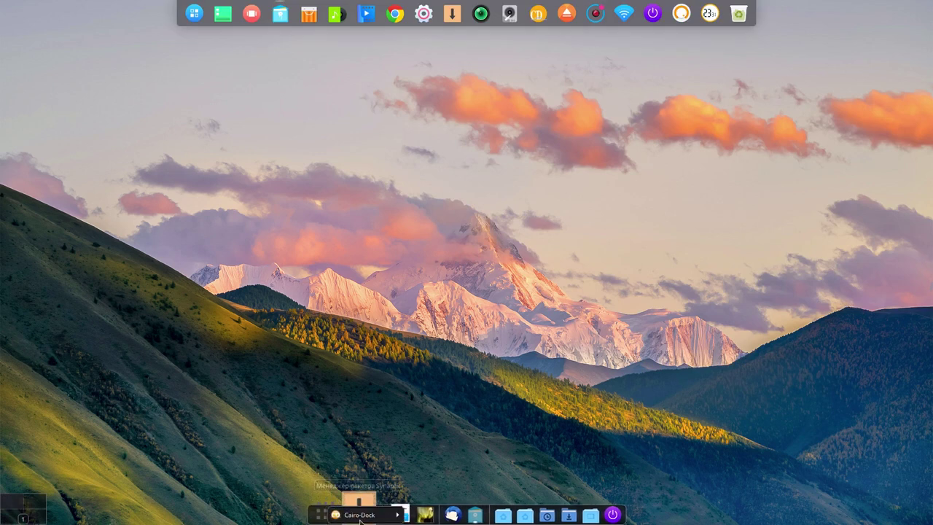
# In the Cairo-Dock configuration's add-ons, disable ярлыки, Быстрый обзор and Поделиться, and enable WiFi.
pyautogui.rightClick(358, 512)
pyautogui.click(438, 422)
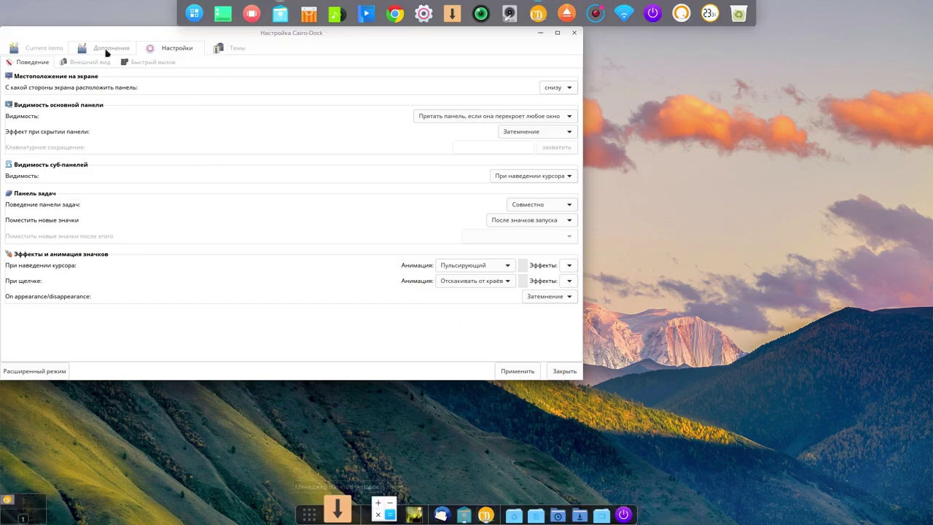
pyautogui.click(106, 48)
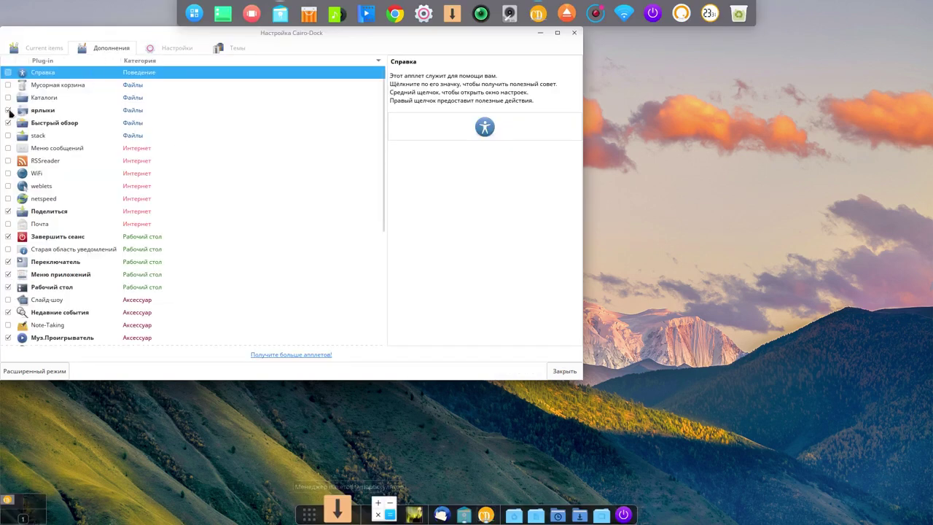
pyautogui.click(8, 110)
pyautogui.click(8, 124)
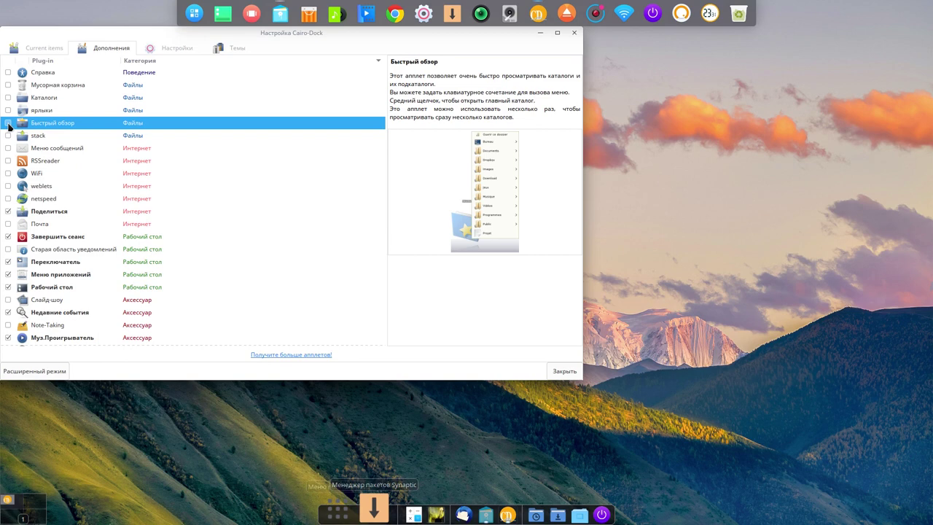
pyautogui.click(8, 174)
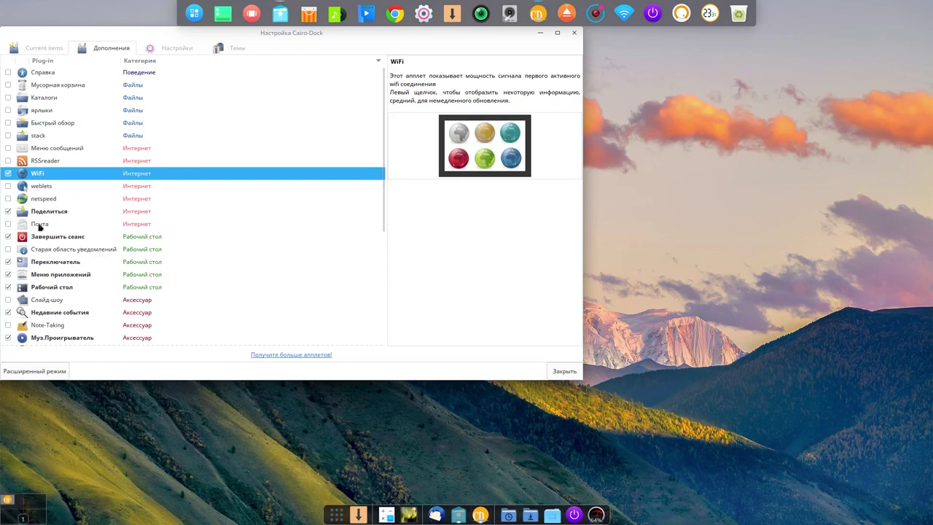
pyautogui.click(8, 211)
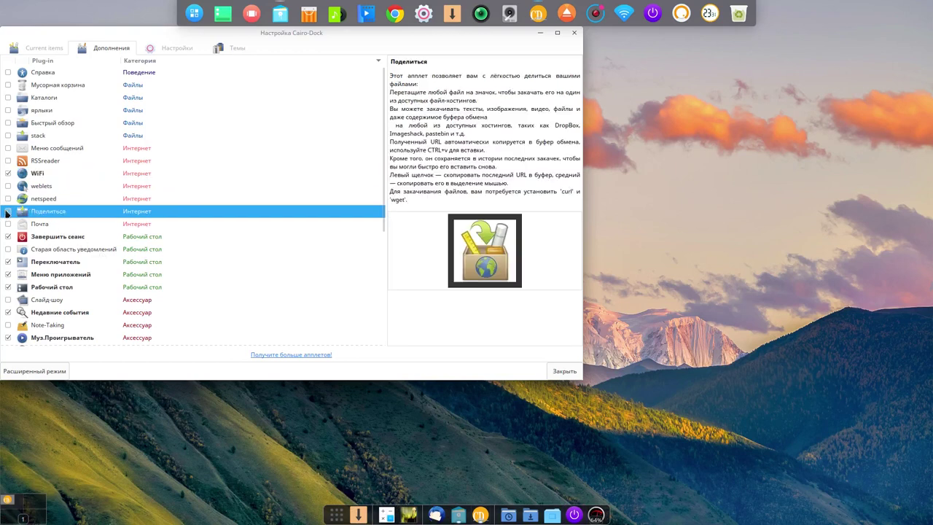
# Disable the Переключатель, Меню приложений, Рабочий стол, Недавние события and Муз.Проигрыватель add-ons, checking the dock's application menu before disabling it.
pyautogui.click(8, 262)
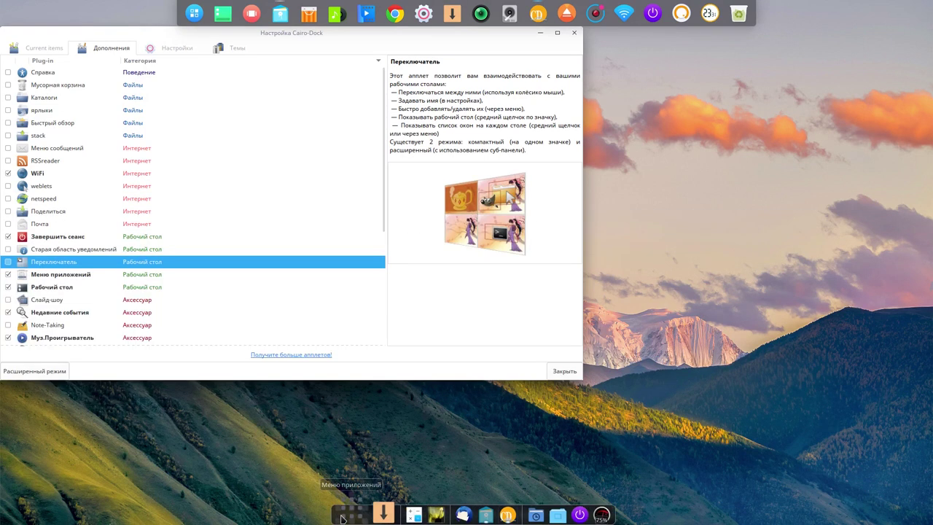
pyautogui.click(341, 517)
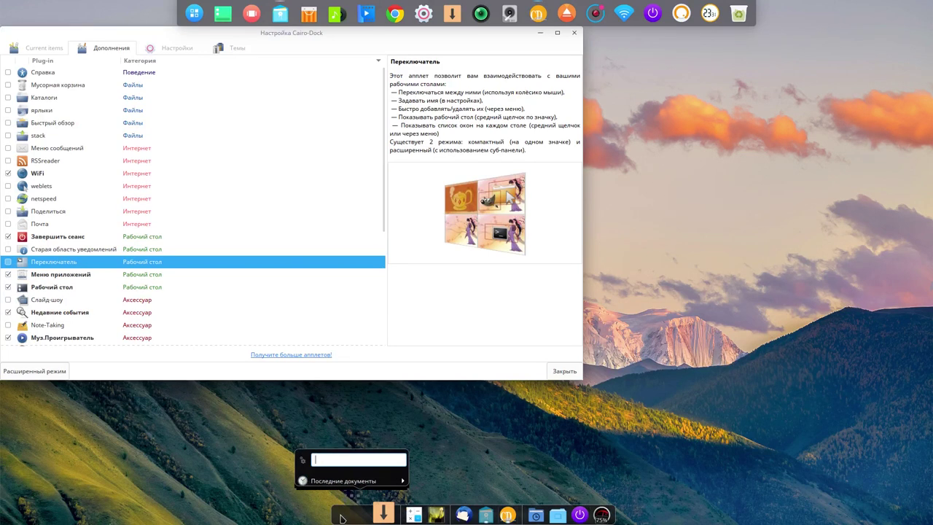
pyautogui.click(222, 265)
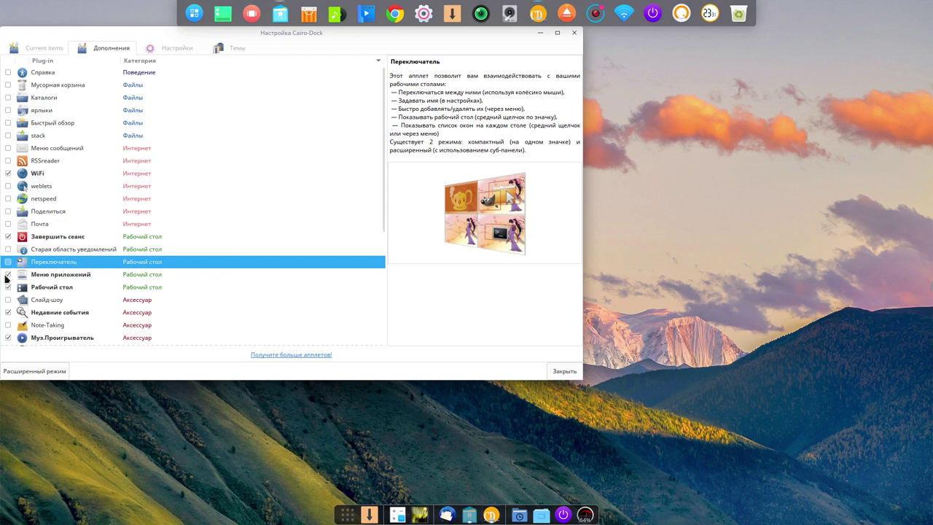
pyautogui.click(8, 275)
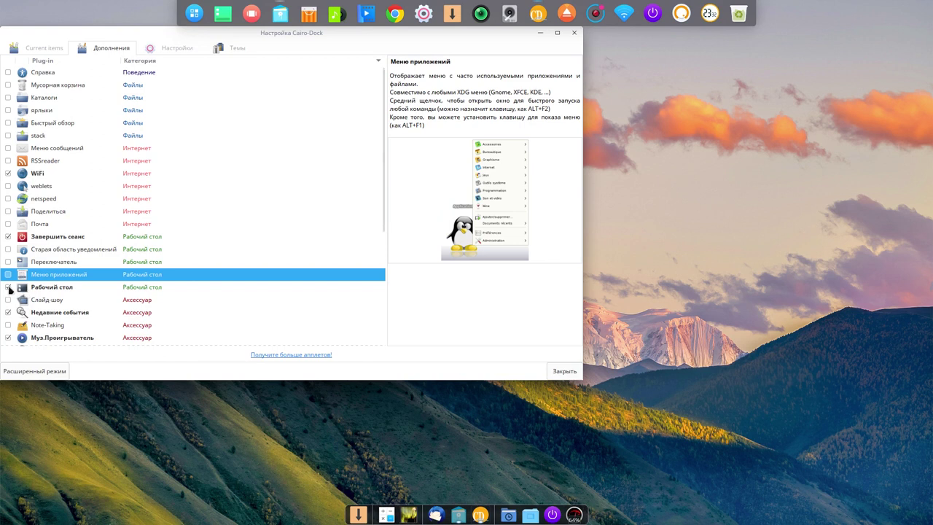
pyautogui.click(8, 288)
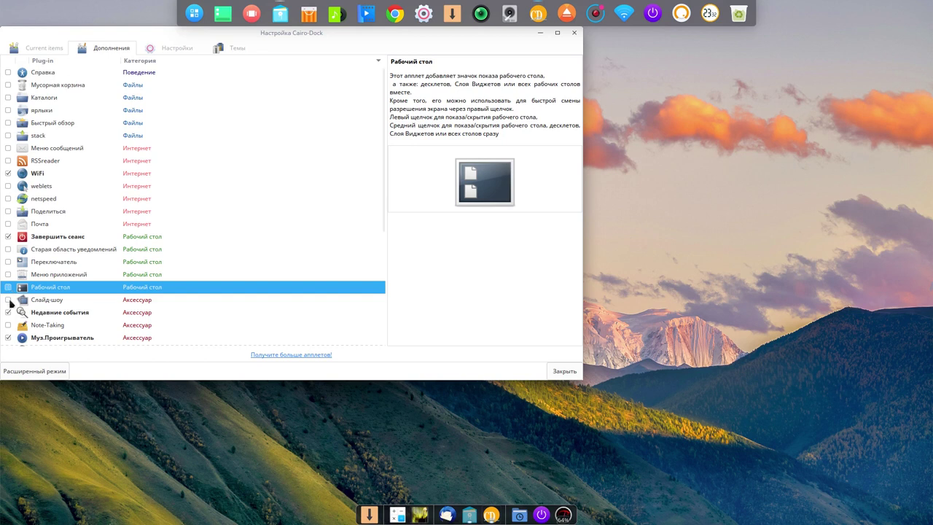
pyautogui.click(8, 312)
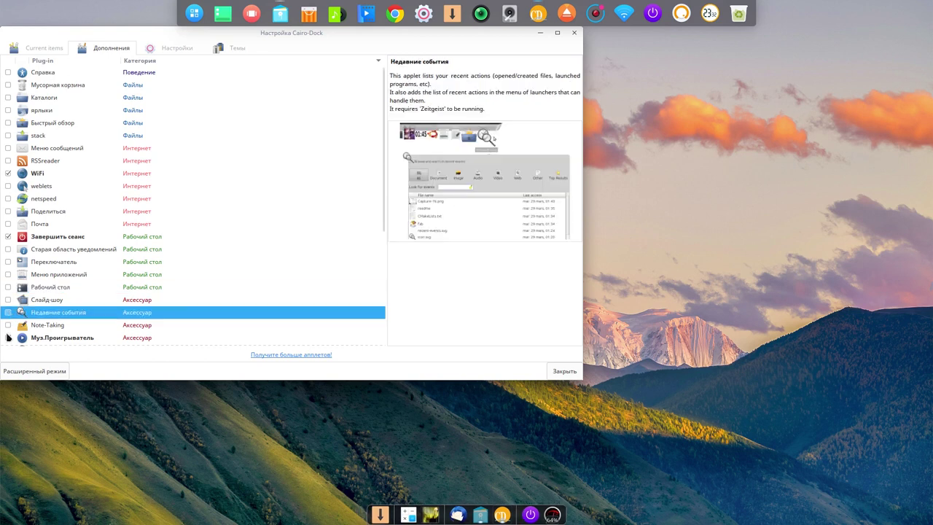
pyautogui.click(8, 338)
# Enable the Индикатор раскладки add-on, disable Манипуляции с клавиатуры, and view the description of Impulse.
pyautogui.scroll(-3, 99, 306)
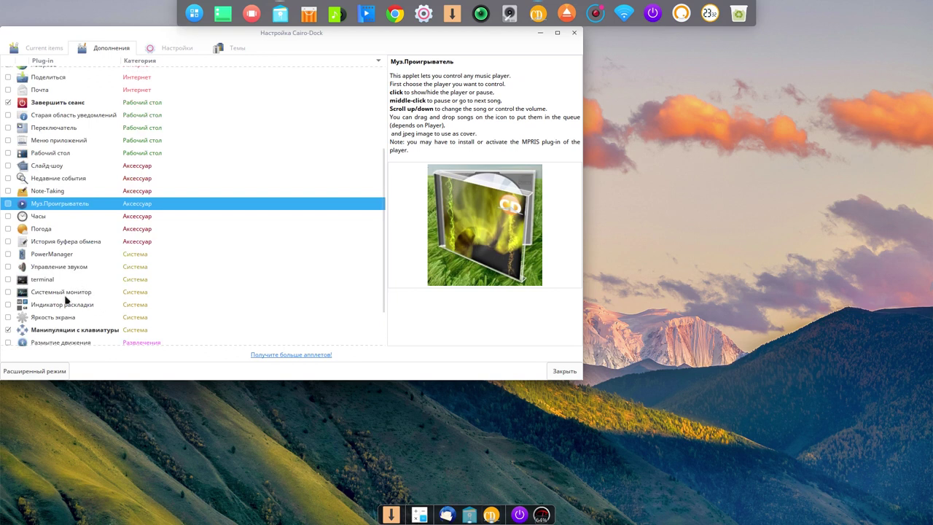
pyautogui.click(8, 306)
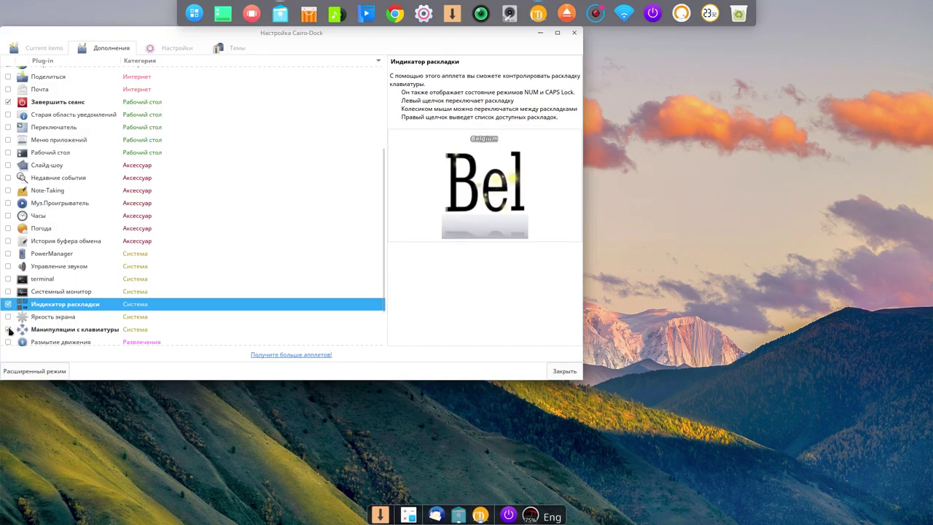
pyautogui.click(9, 330)
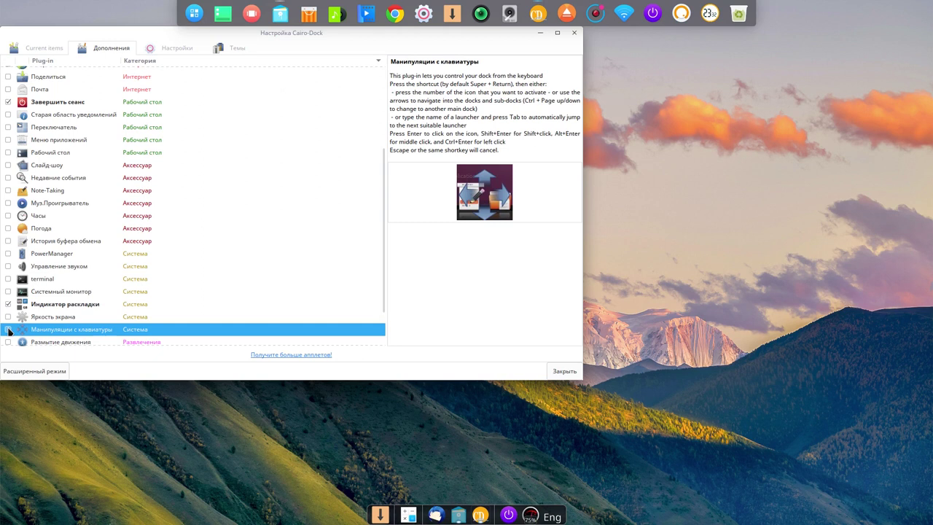
pyautogui.scroll(-3, 127, 317)
pyautogui.click(122, 327)
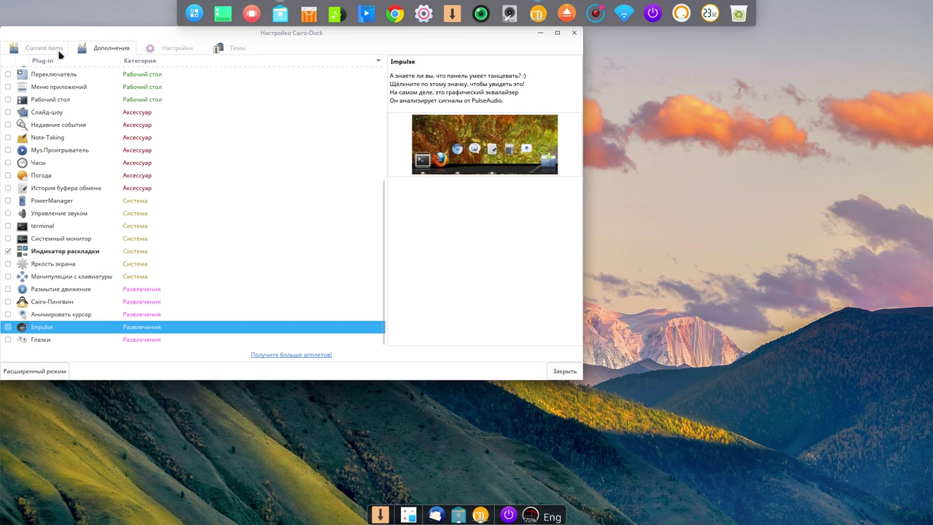
# Set the dock icon animation to Отскакивать от краёв on mouse-over and Вращение on click, apply it and close the configuration.
pyautogui.click(180, 49)
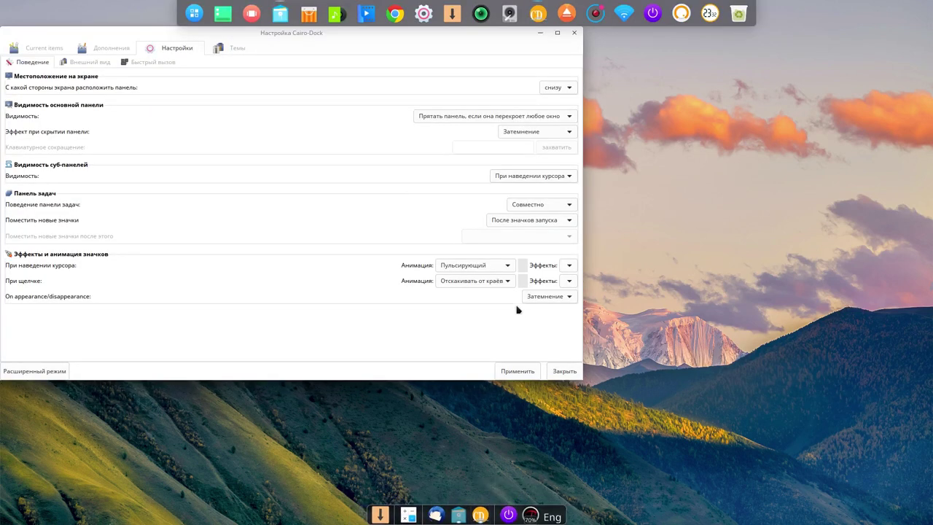
pyautogui.click(508, 265)
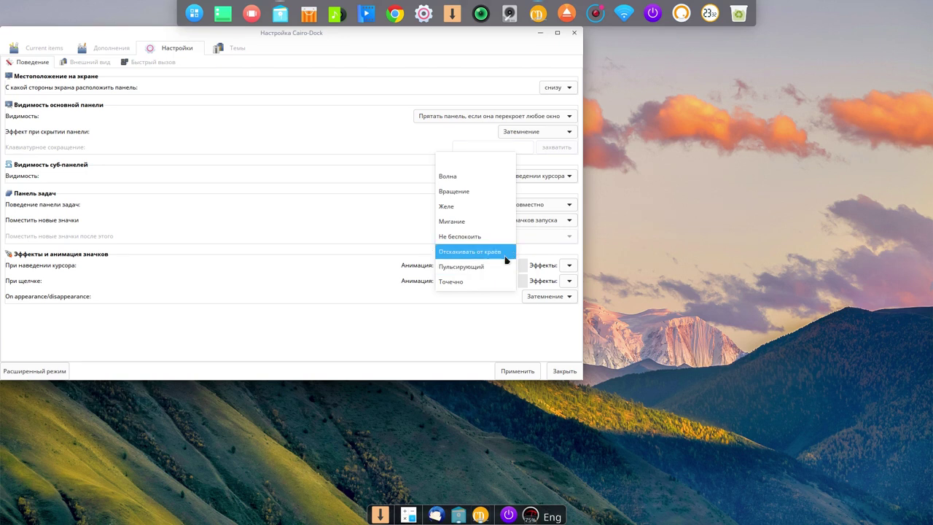
pyautogui.click(505, 252)
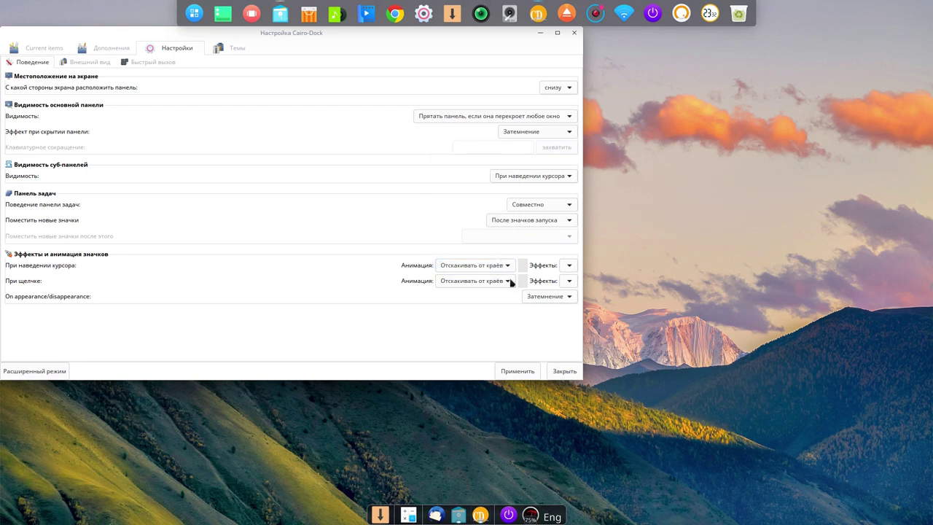
pyautogui.click(508, 281)
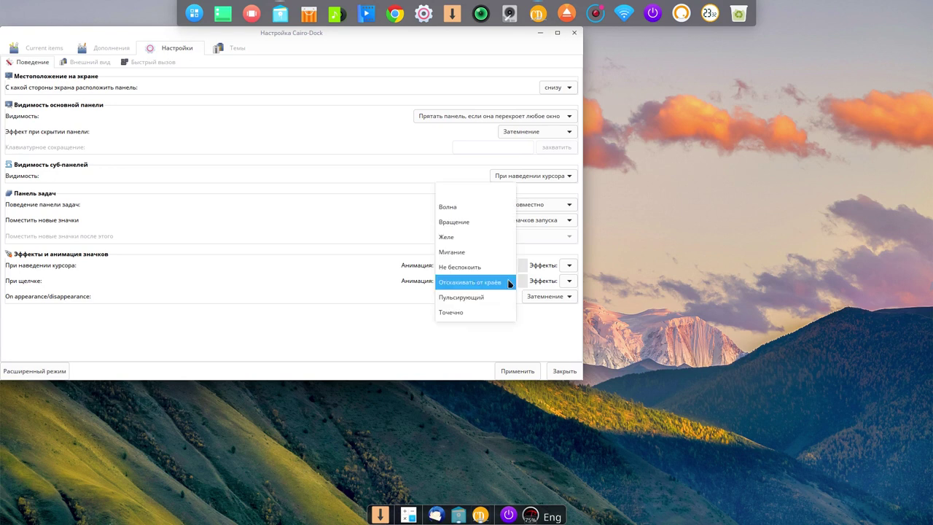
pyautogui.click(490, 232)
pyautogui.click(521, 373)
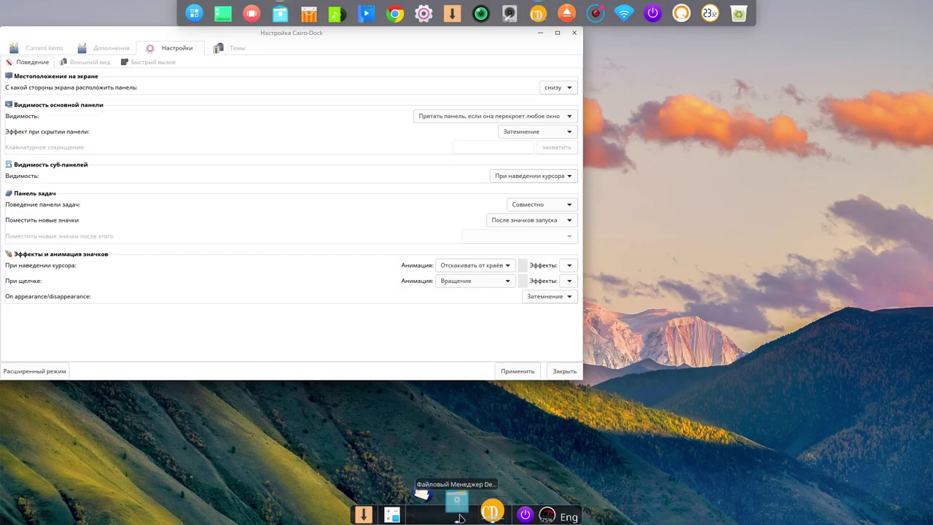
pyautogui.click(562, 374)
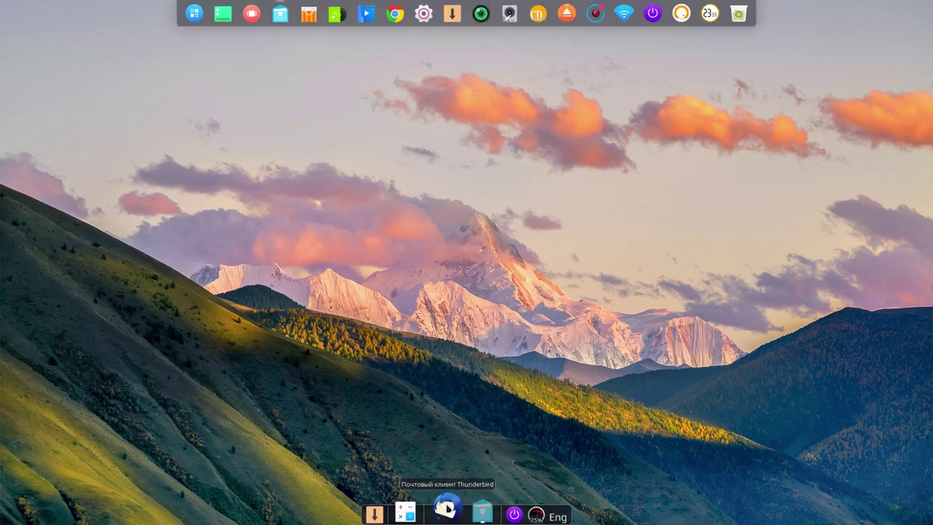
# Delete the Thunderbird mail client icon from Cairo-Dock and confirm the removal.
pyautogui.rightClick(447, 509)
pyautogui.moveTo(459, 452)
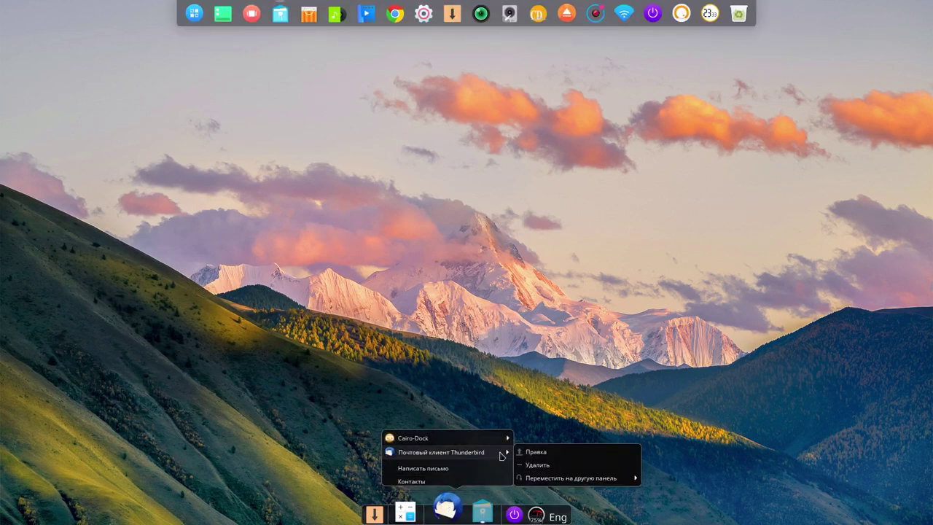
pyautogui.click(531, 471)
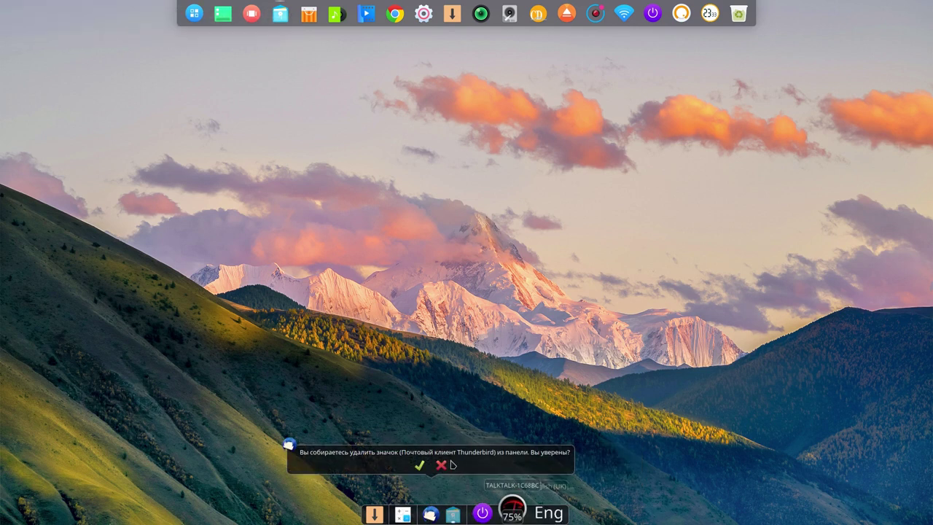
pyautogui.click(420, 466)
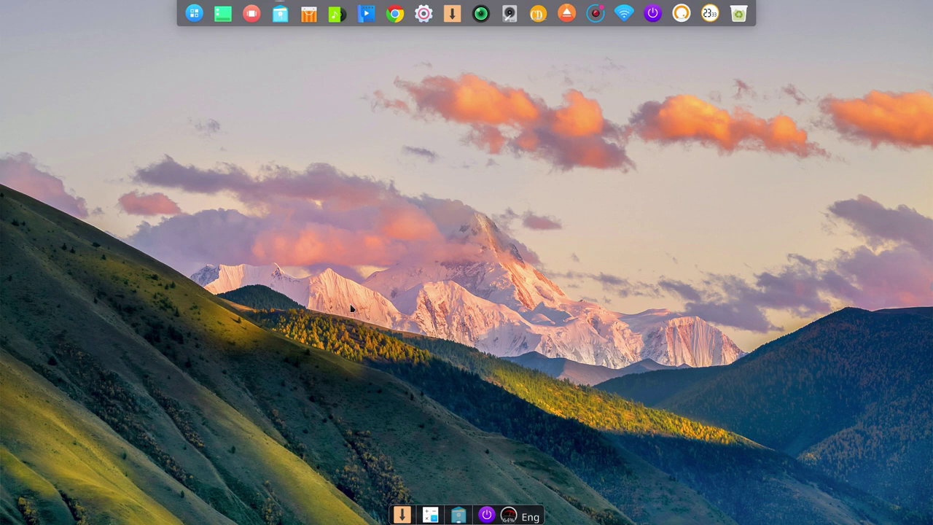
# Set the green hummingbird picture as wallpaper for the desktop only.
pyautogui.rightClick(355, 156)
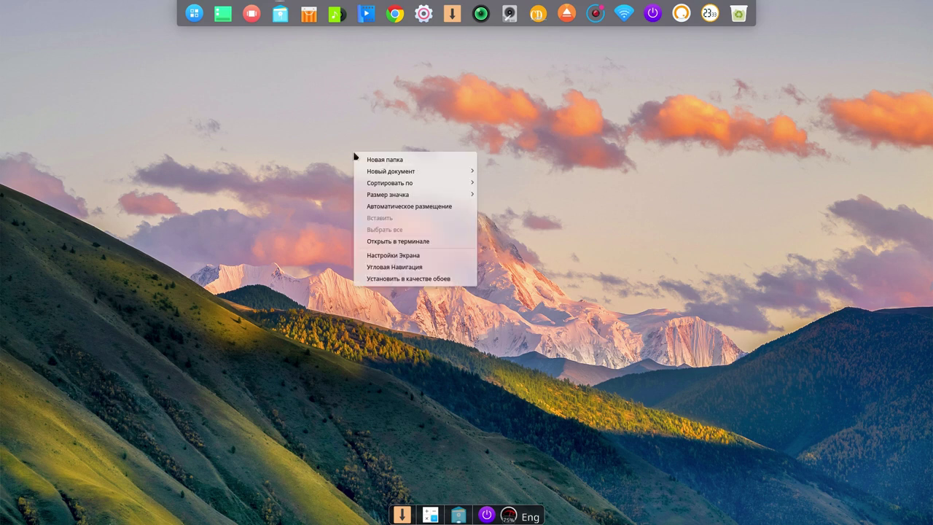
pyautogui.click(403, 278)
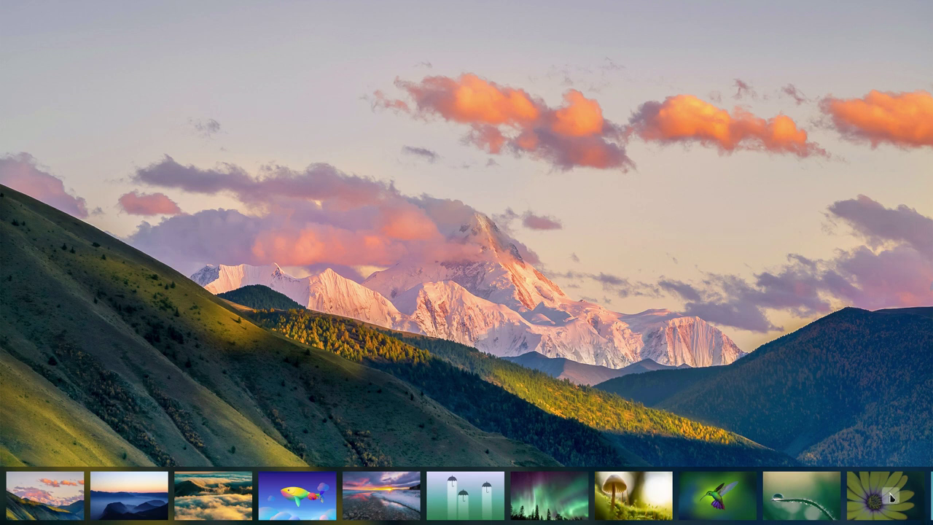
pyautogui.click(727, 497)
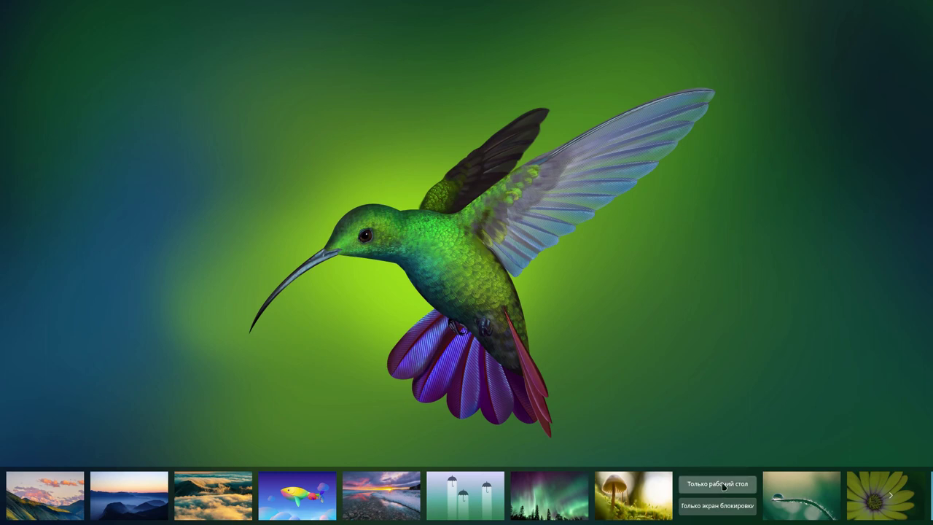
pyautogui.click(719, 485)
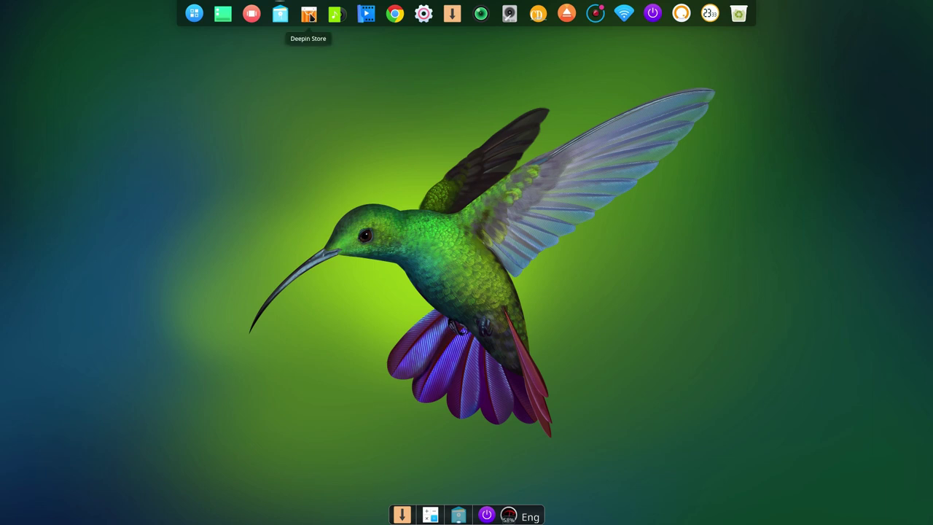
# Open Deepin Store and start installing Conky Manager from its application page.
pyautogui.click(309, 15)
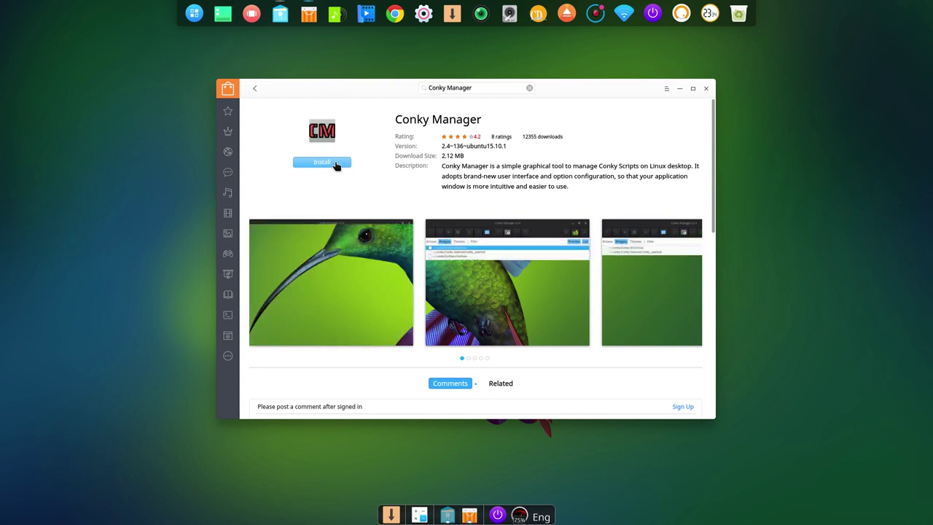
pyautogui.click(335, 162)
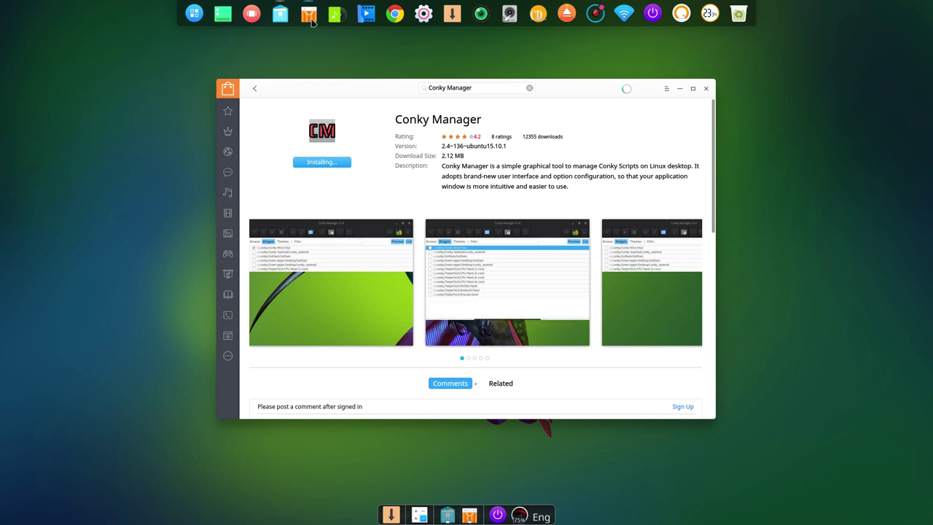
pyautogui.moveTo(312, 24)
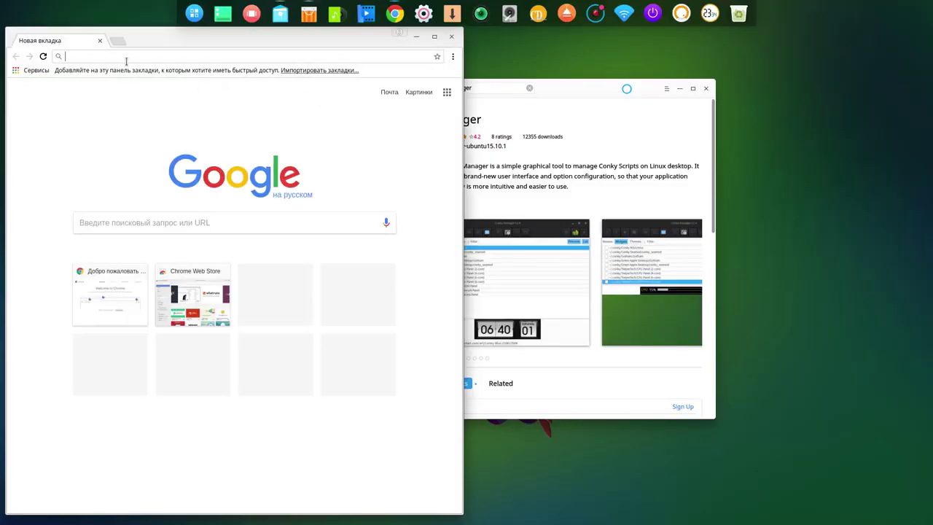
# Open the site linux-romanov.info in Chrome and maximise the browser window.
pyautogui.write('linu')
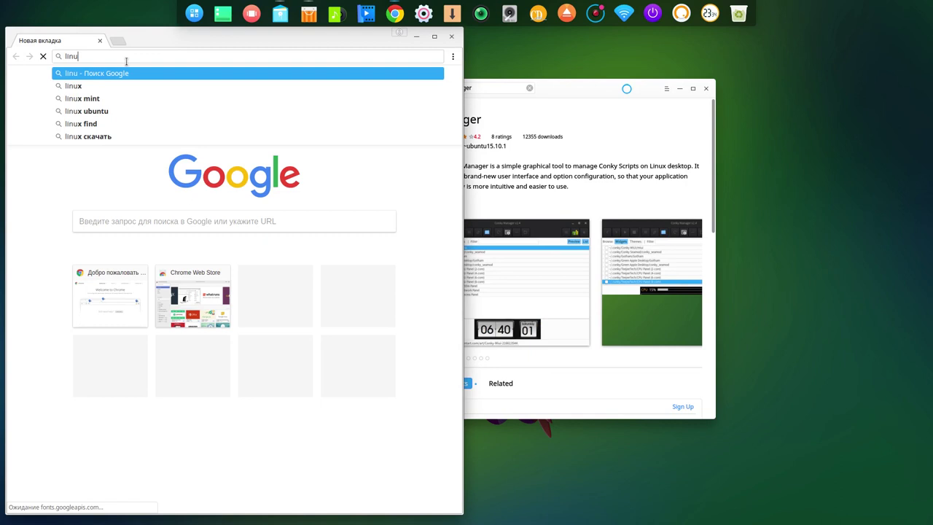
pyautogui.write('x-')
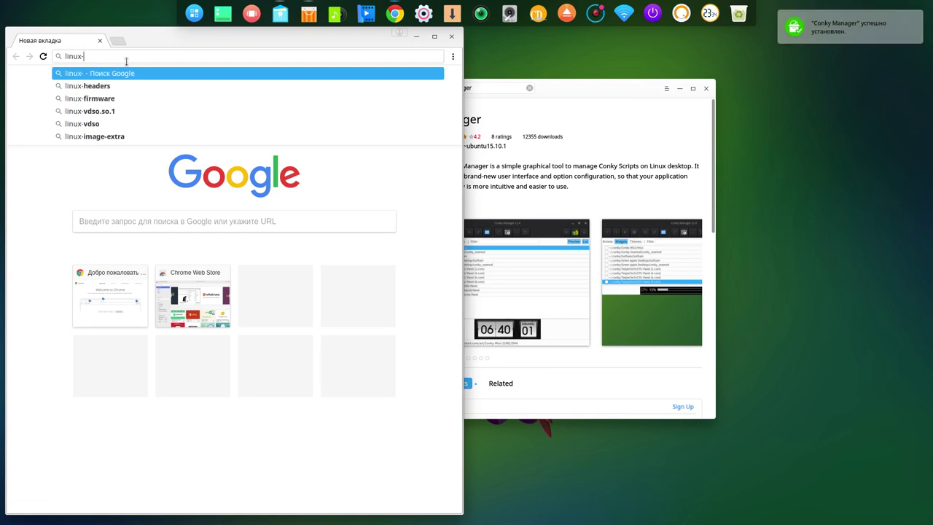
pyautogui.write('ro')
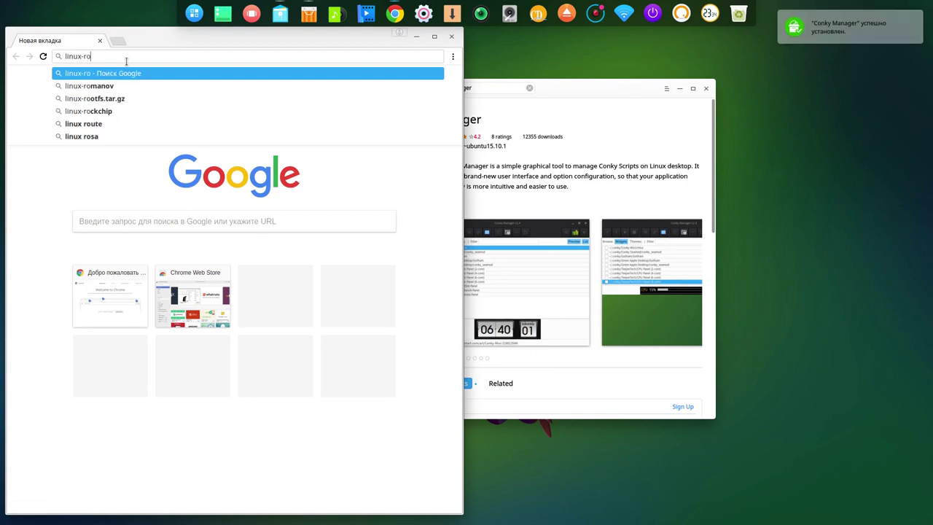
pyautogui.write('man')
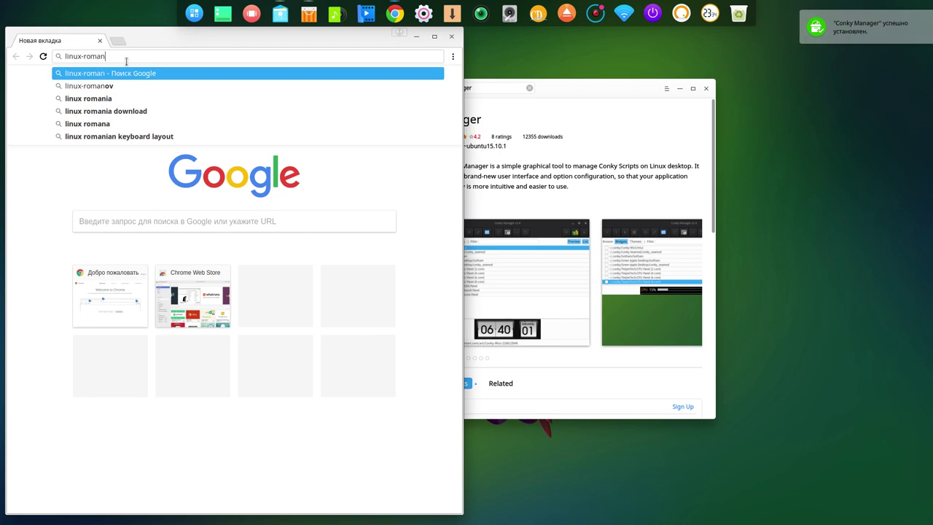
pyautogui.write('ov.info')
pyautogui.press('Return')
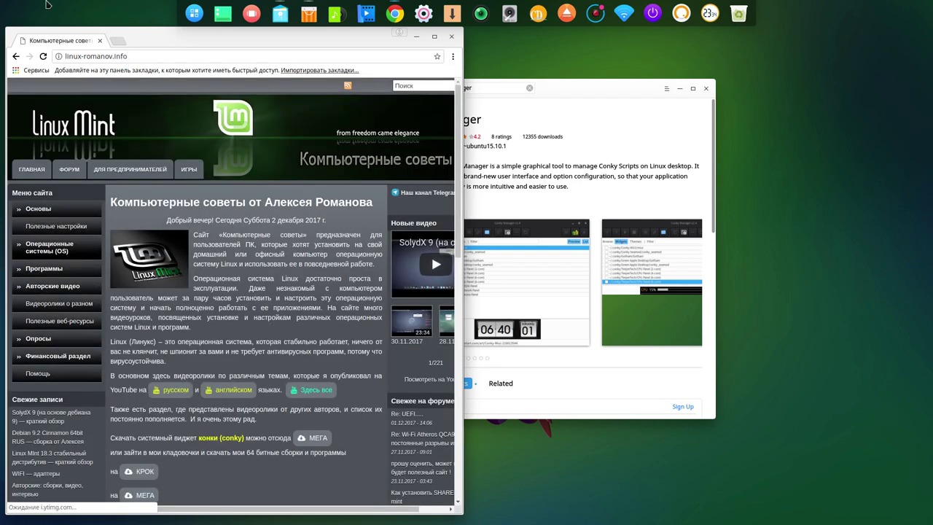
pyautogui.click(436, 37)
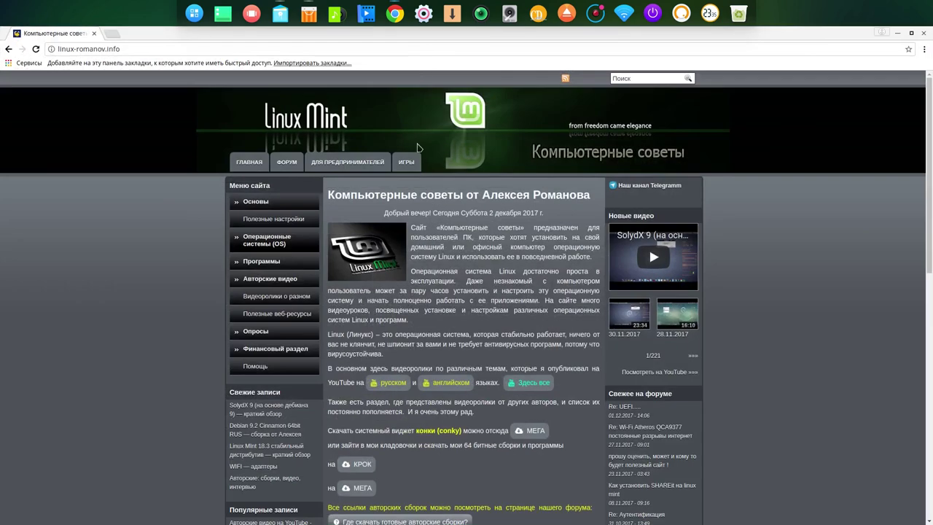
# Open the site's КРОК file storage and browse through Программы для Linux and Install pack to the conky folder.
pyautogui.click(358, 467)
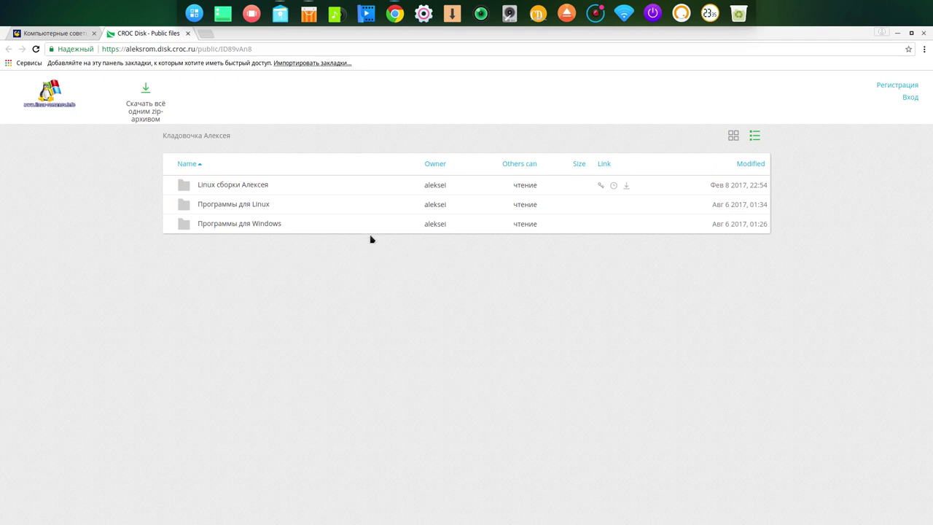
pyautogui.click(256, 206)
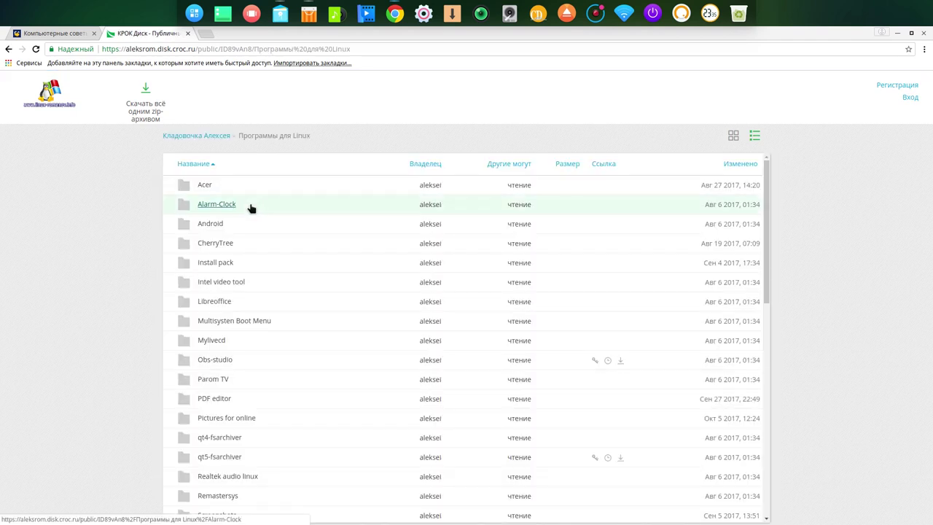
pyautogui.click(223, 264)
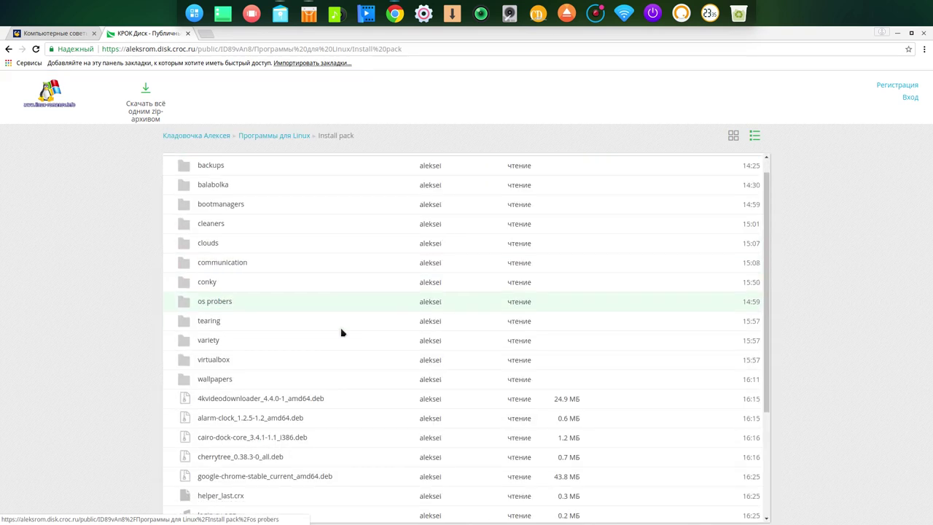
pyautogui.scroll(-3, 341, 331)
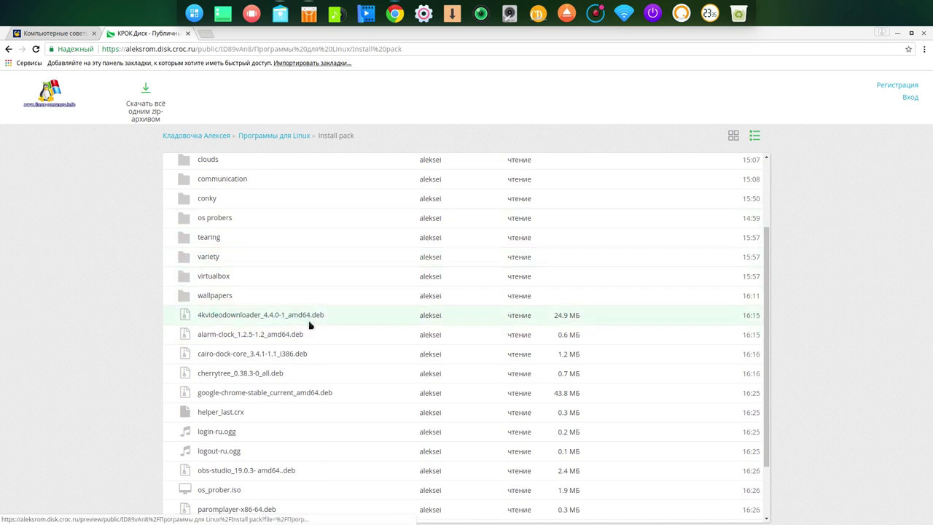
pyautogui.scroll(-2, 308, 323)
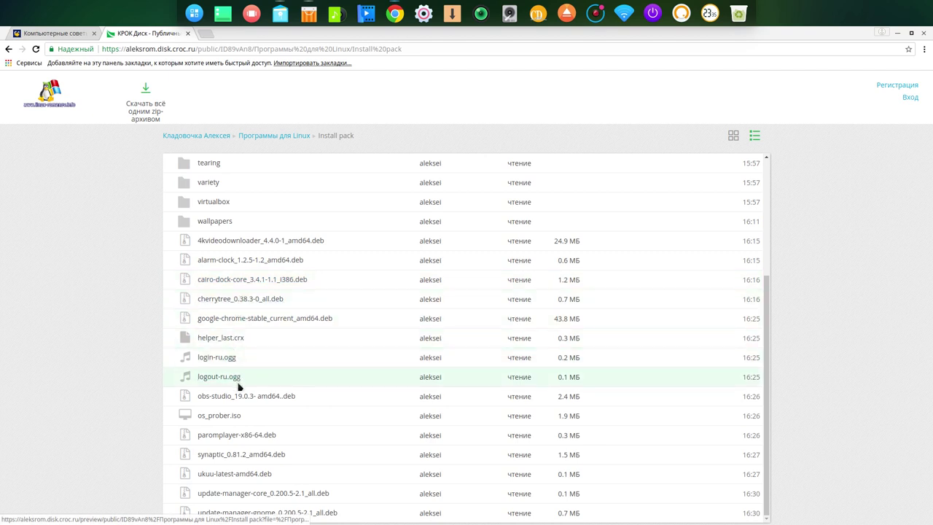
pyautogui.scroll(5, 238, 425)
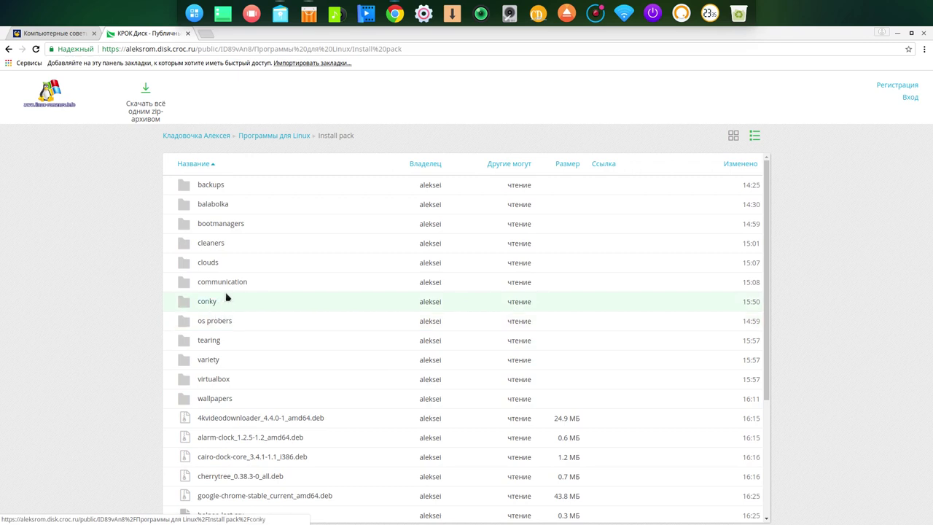
pyautogui.click(210, 304)
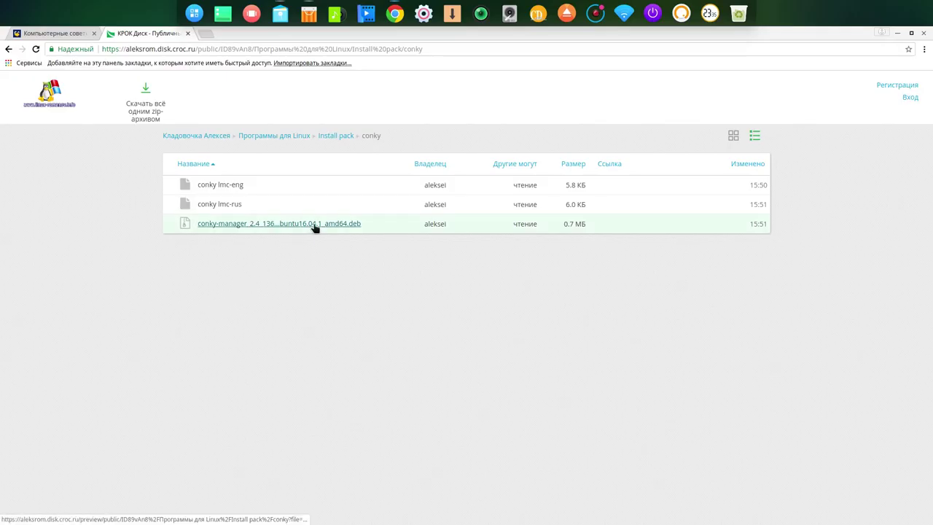
# Download the conky lmc-rus and conky lmc-eng files and show them in their download folder.
pyautogui.rightClick(236, 207)
pyautogui.click(245, 213)
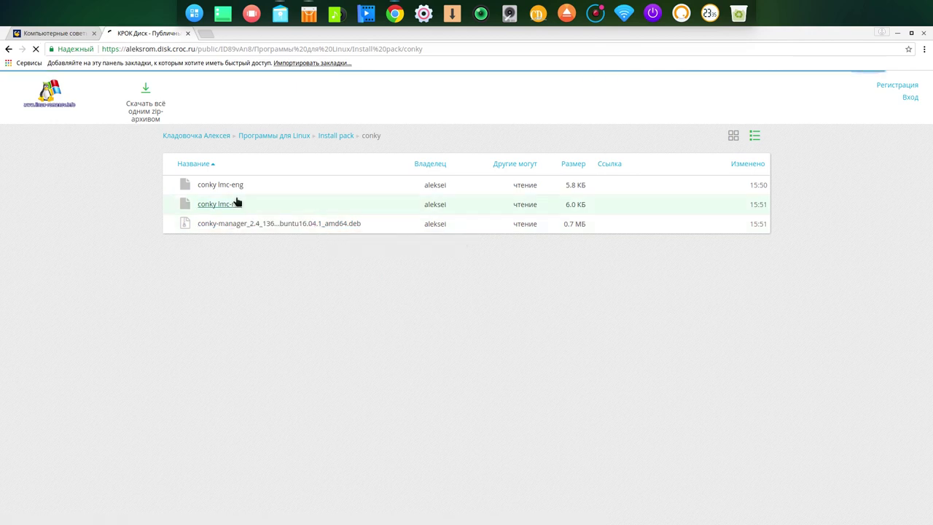
pyautogui.rightClick(229, 187)
pyautogui.click(250, 197)
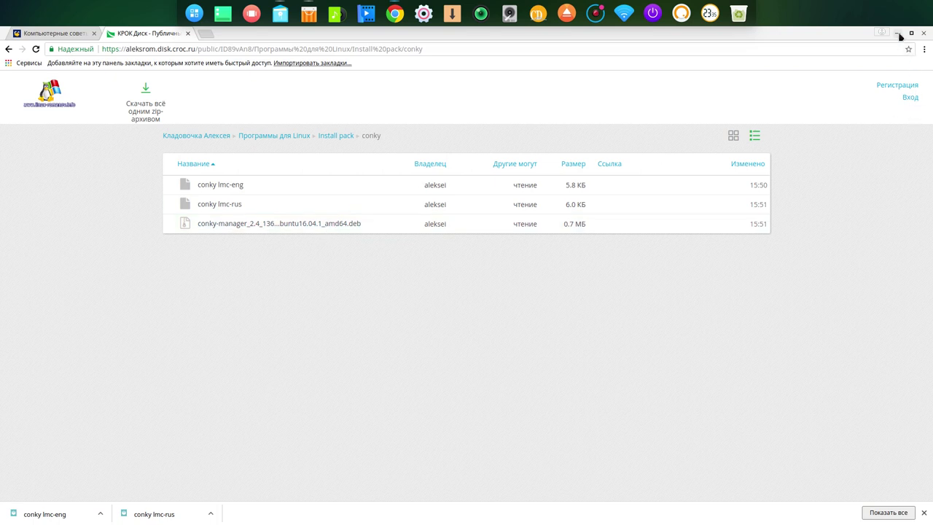
pyautogui.click(886, 514)
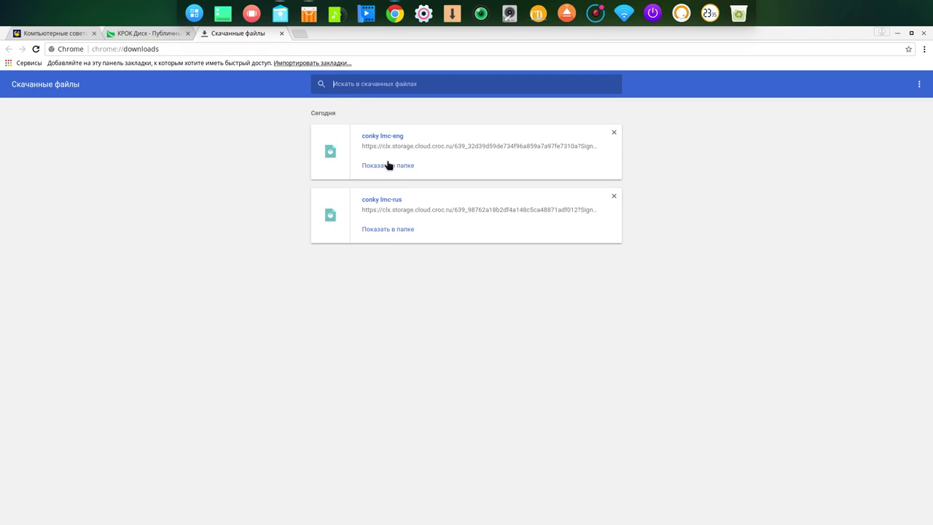
pyautogui.click(388, 166)
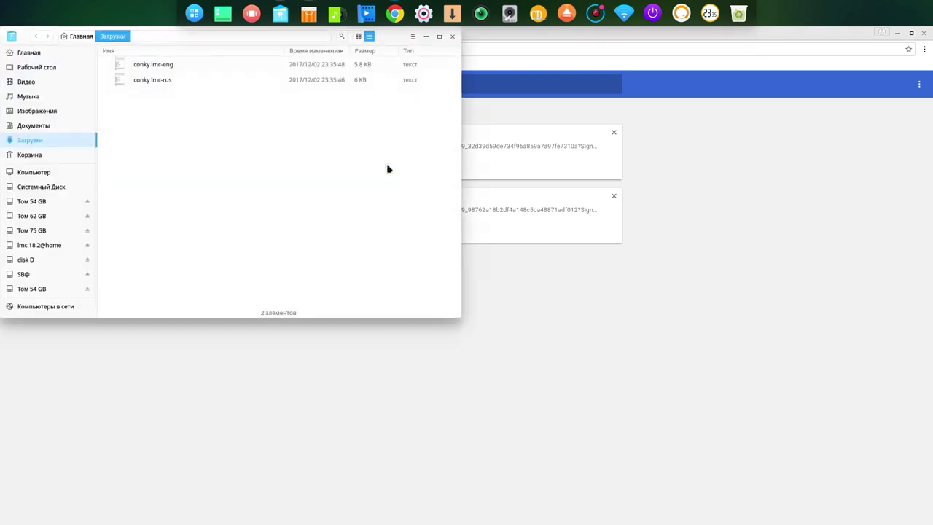
# Close Chrome, minimise Deepin Store and move the file manager window away from the screen corner.
pyautogui.click(924, 34)
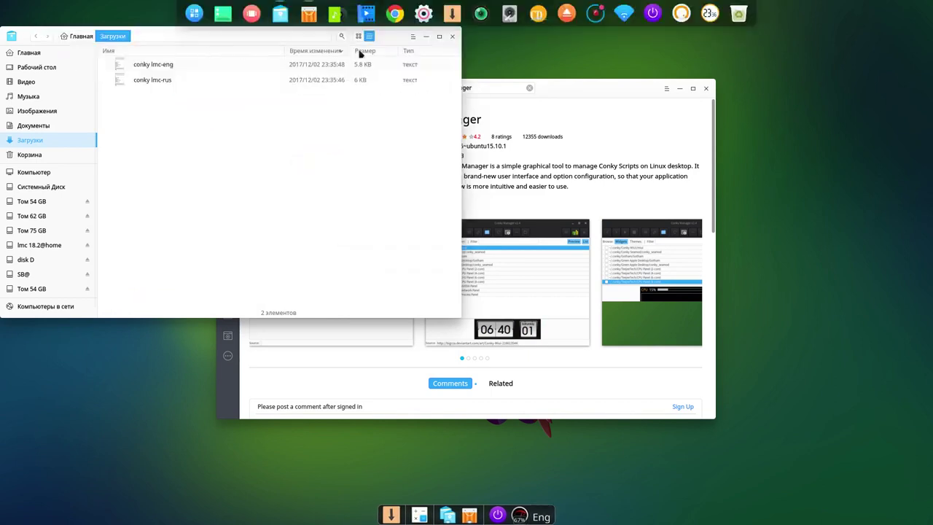
pyautogui.click(678, 90)
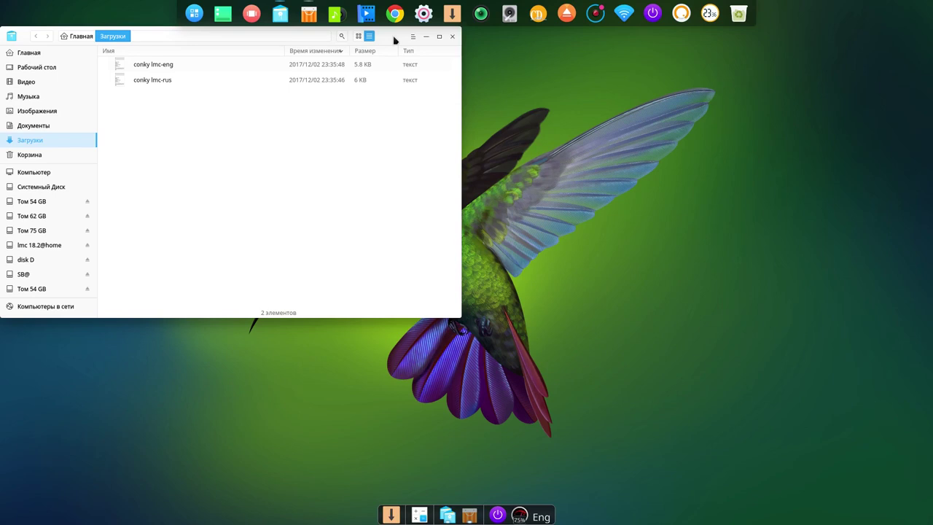
pyautogui.moveTo(395, 40); pyautogui.dragTo(806, 88)
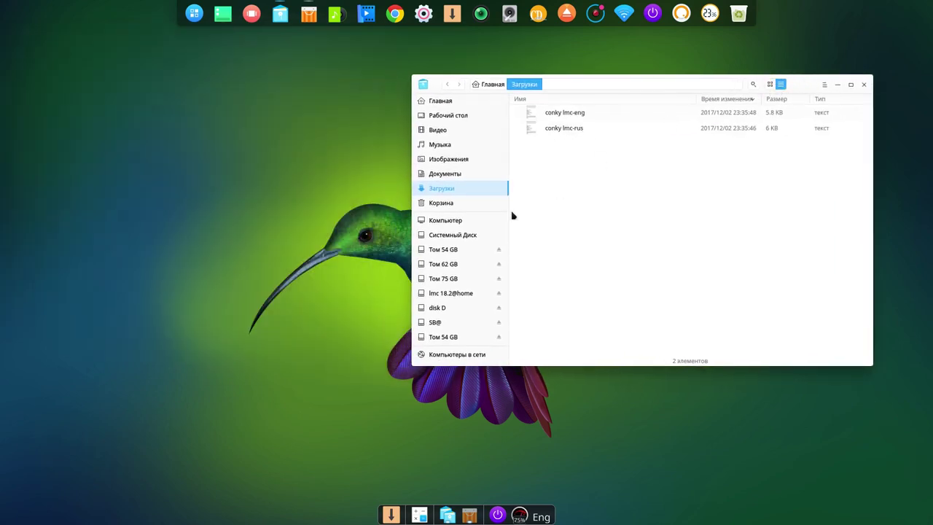
# Open the Музыка folder in a new file manager tab and go to the home folder there.
pyautogui.rightClick(440, 148)
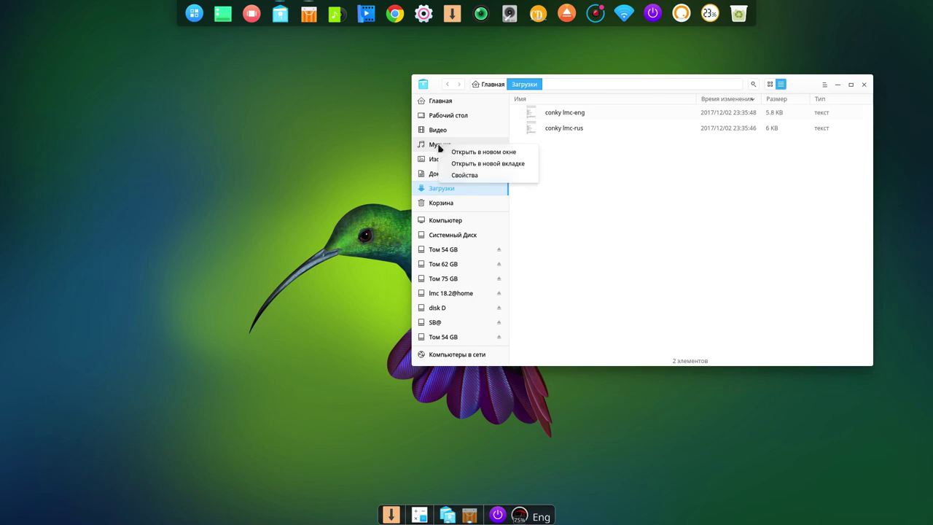
pyautogui.click(472, 164)
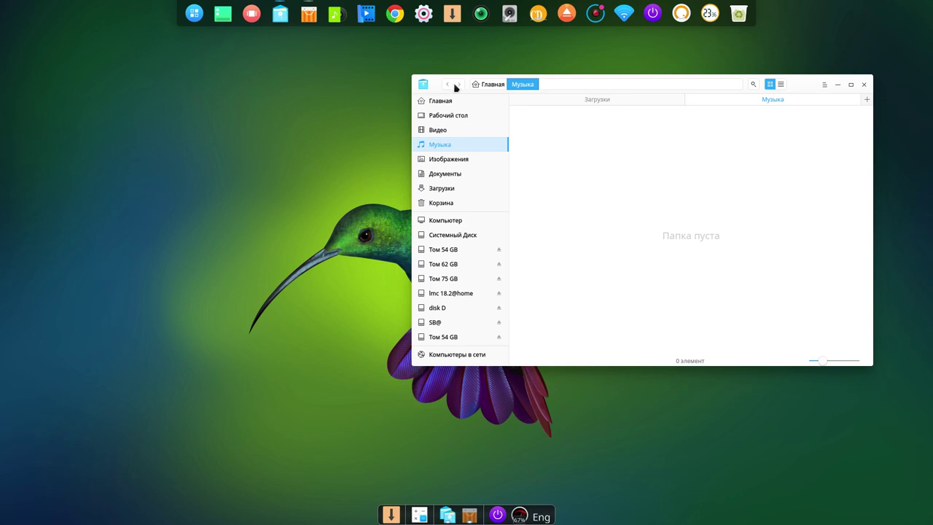
pyautogui.click(484, 86)
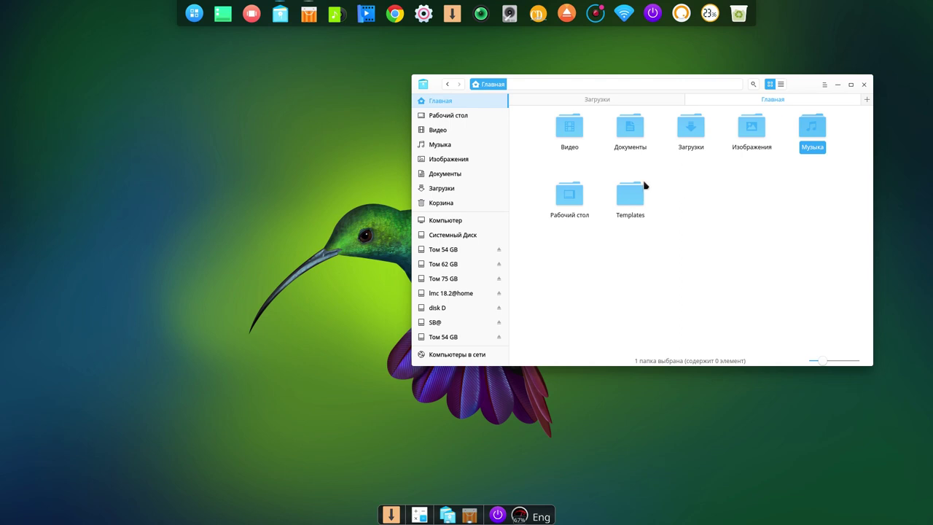
# Examine the home folder's new-document and display options and its properties, and close the file manager.
pyautogui.rightClick(674, 190)
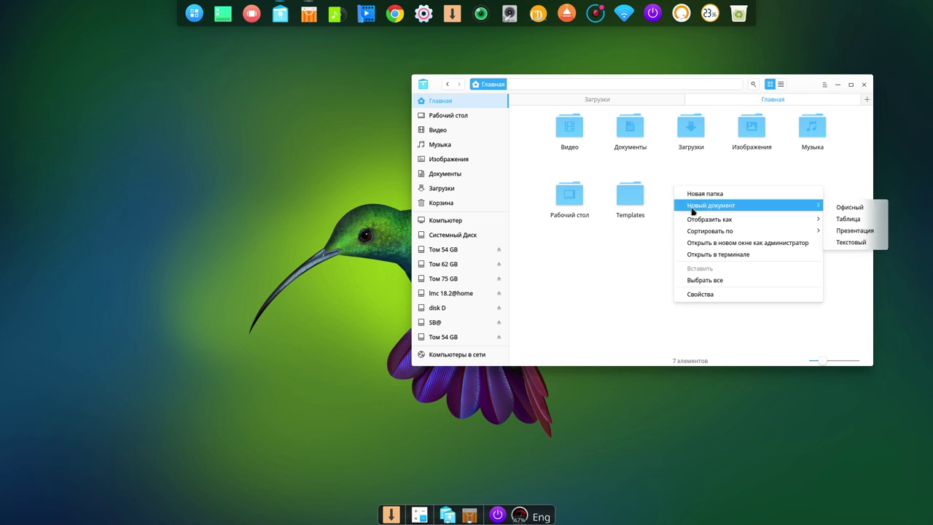
pyautogui.moveTo(696, 218)
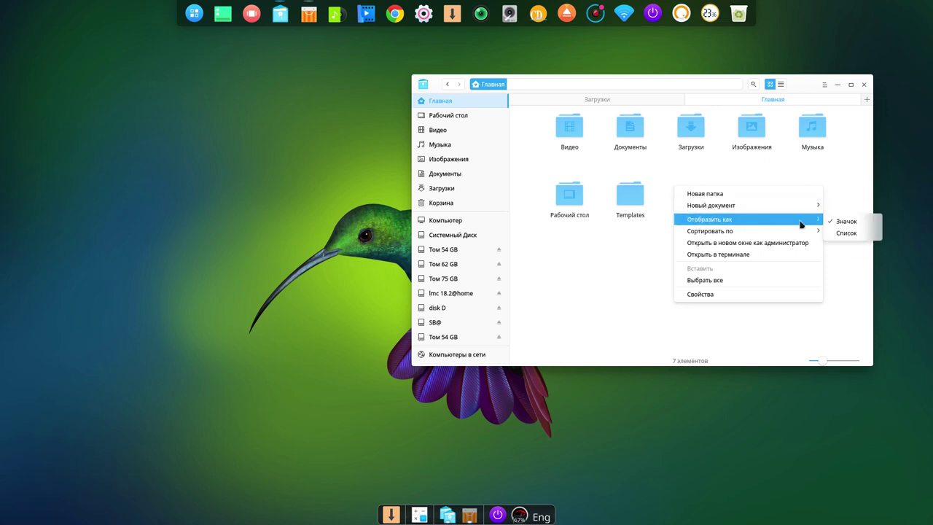
pyautogui.moveTo(779, 210)
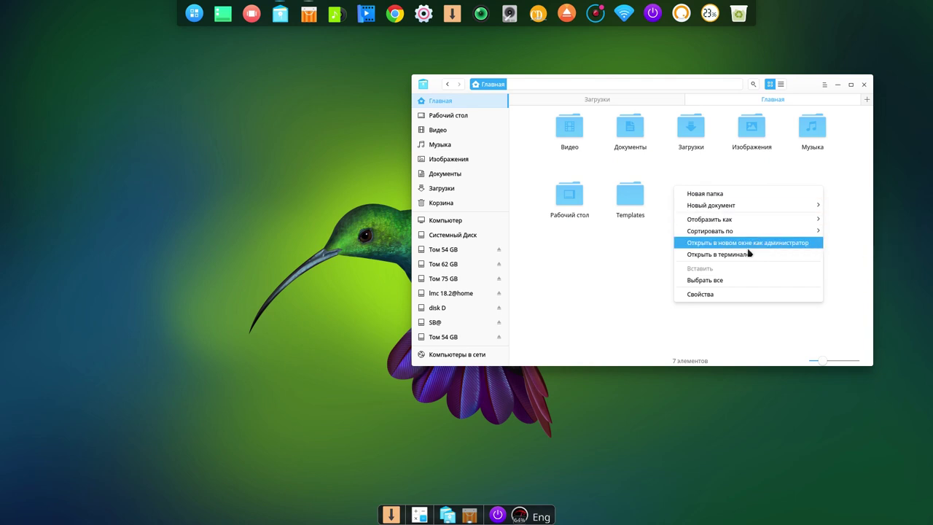
pyautogui.click(715, 294)
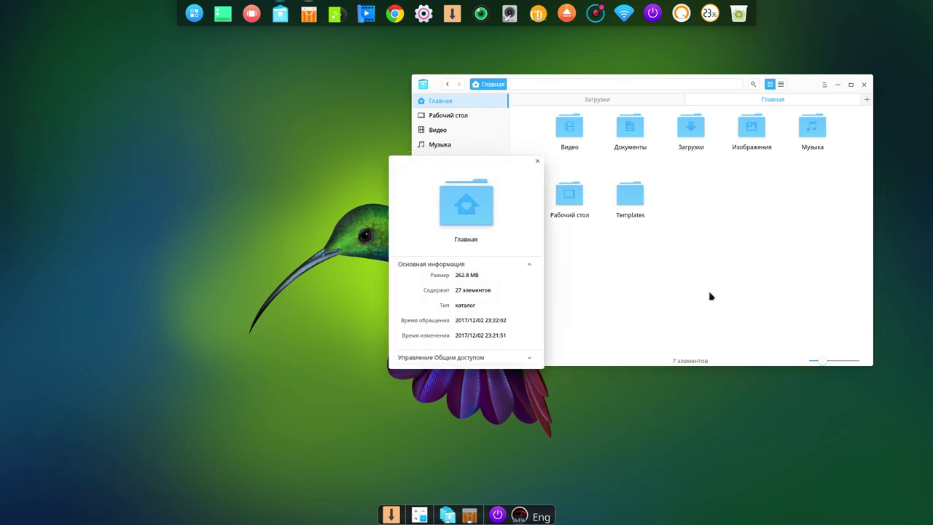
pyautogui.click(537, 161)
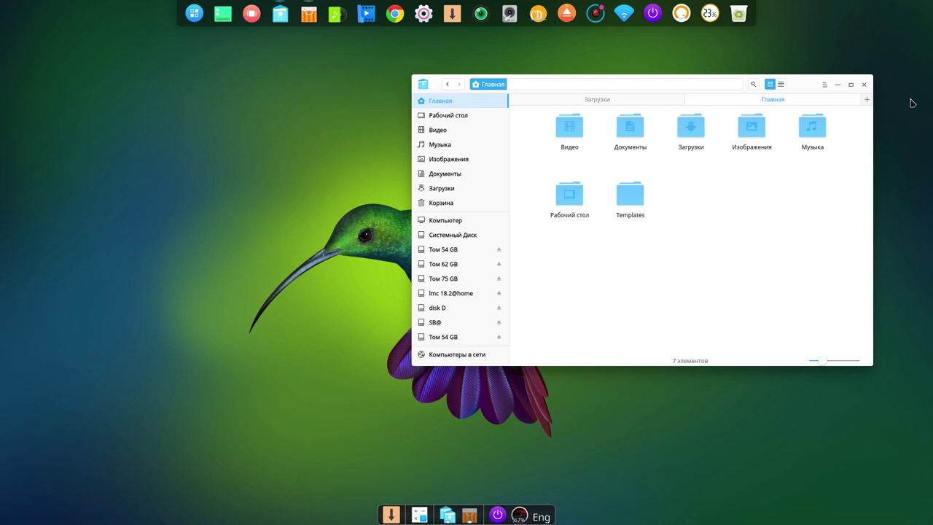
pyautogui.click(864, 85)
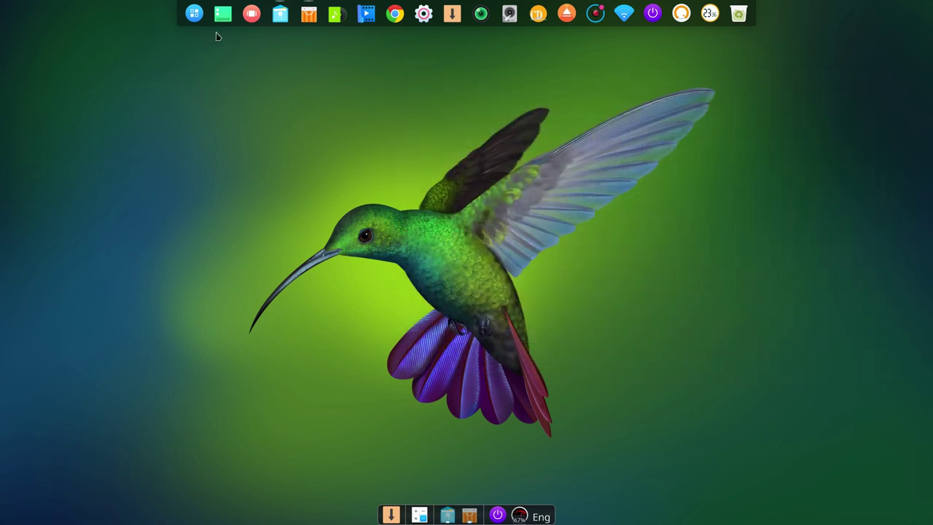
# Launch Conky Manager by searching the launcher for conk, and enable the ~/.conky/Gotham/Gotham widget.
pyautogui.click(194, 13)
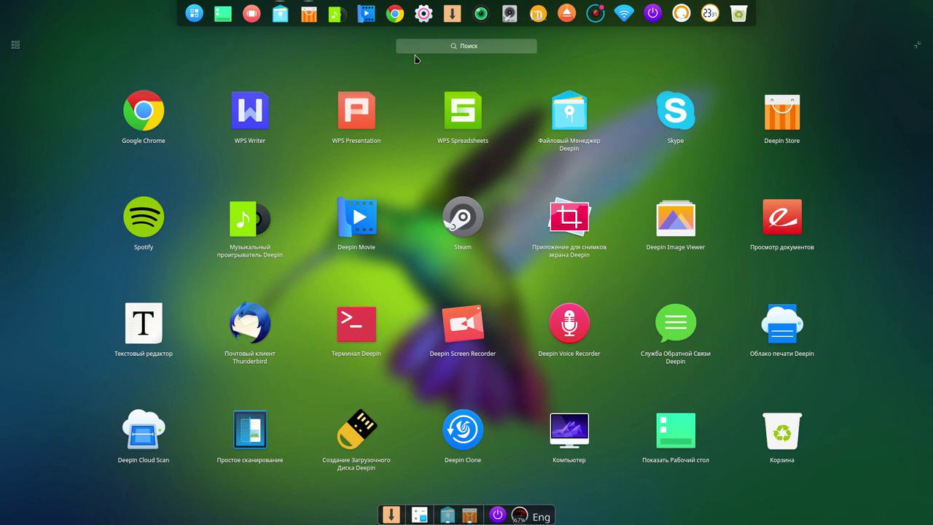
pyautogui.click(447, 48)
pyautogui.write('c')
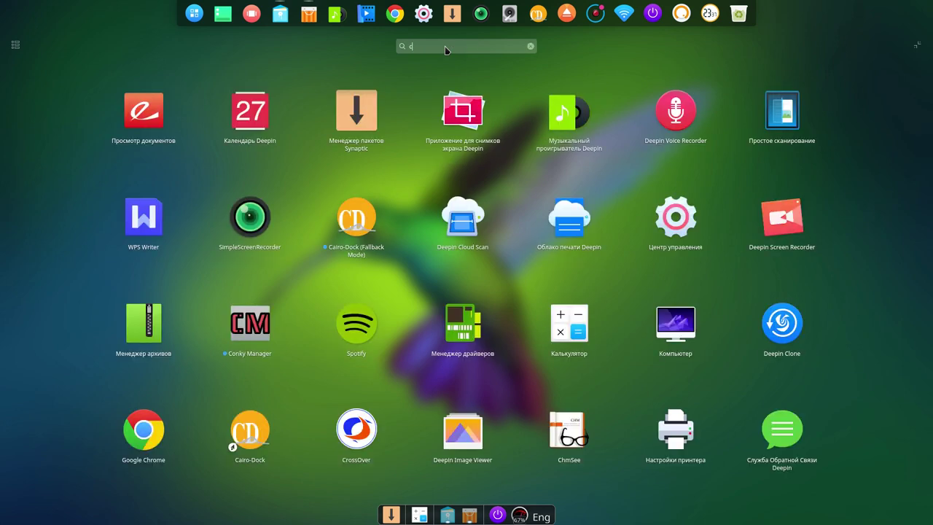
pyautogui.write('onk')
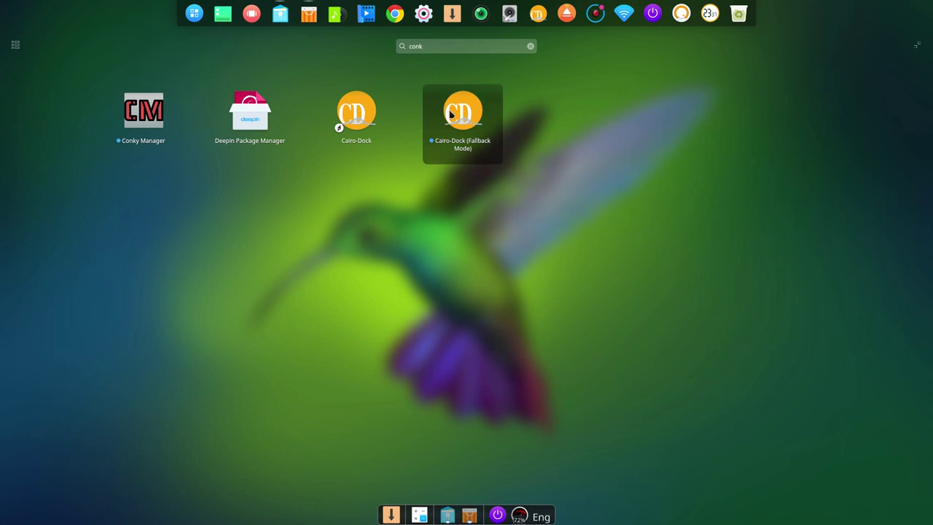
pyautogui.click(144, 116)
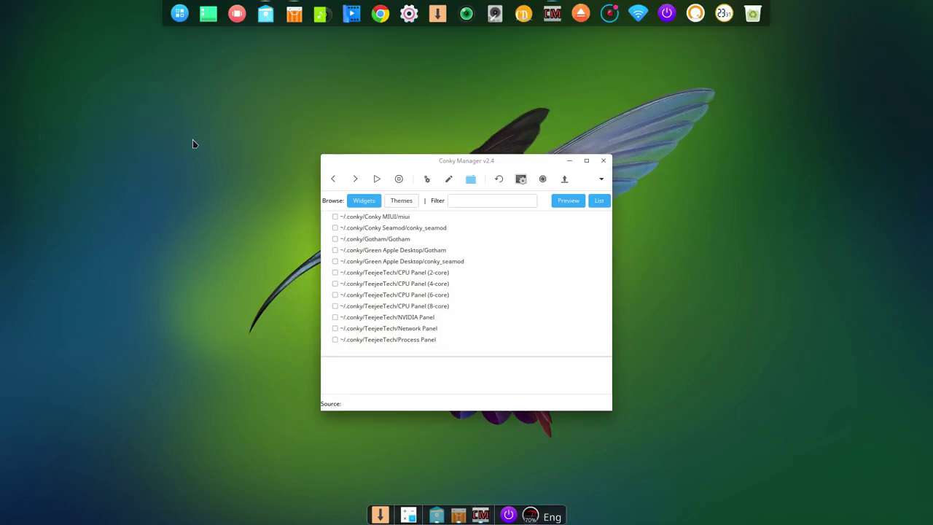
pyautogui.click(335, 239)
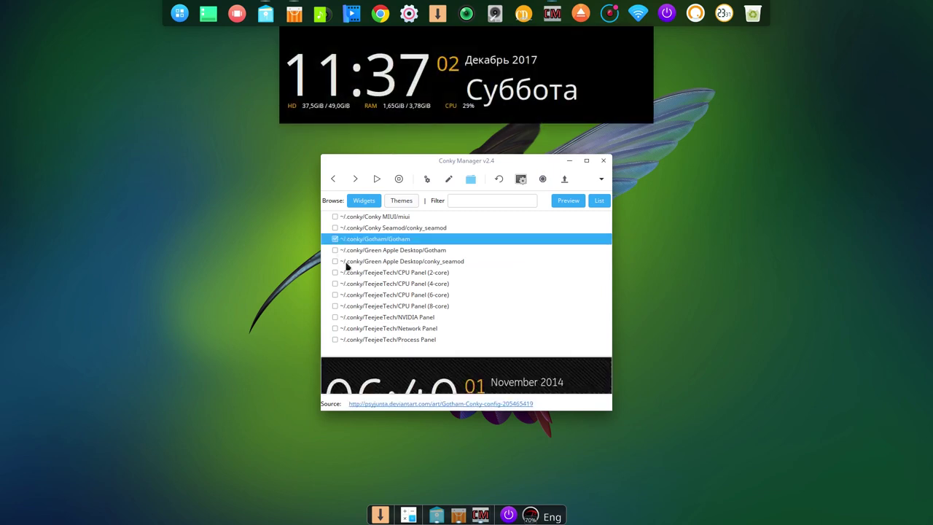
pyautogui.click(603, 160)
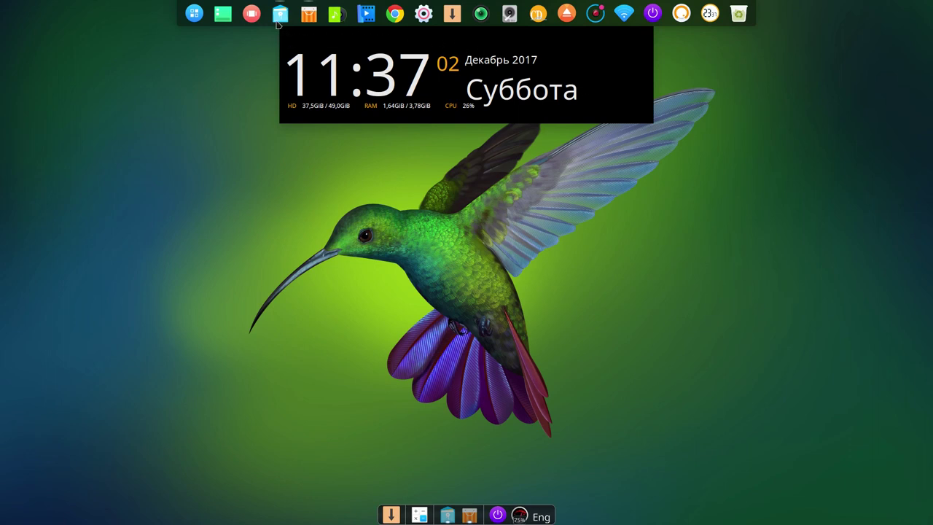
# Launch Nautilus by searching the launcher for nau, and make its Cairo-Dock icon a permanent launcher.
pyautogui.click(194, 15)
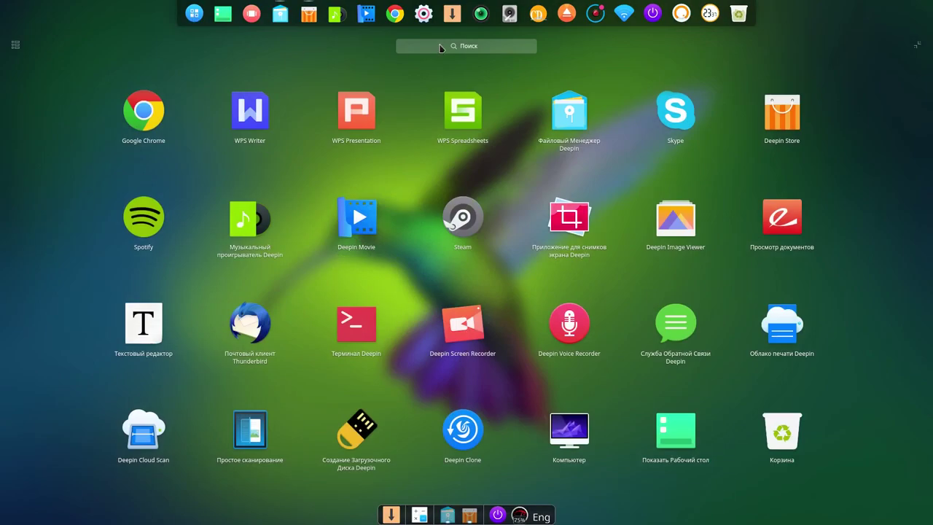
pyautogui.write('n')
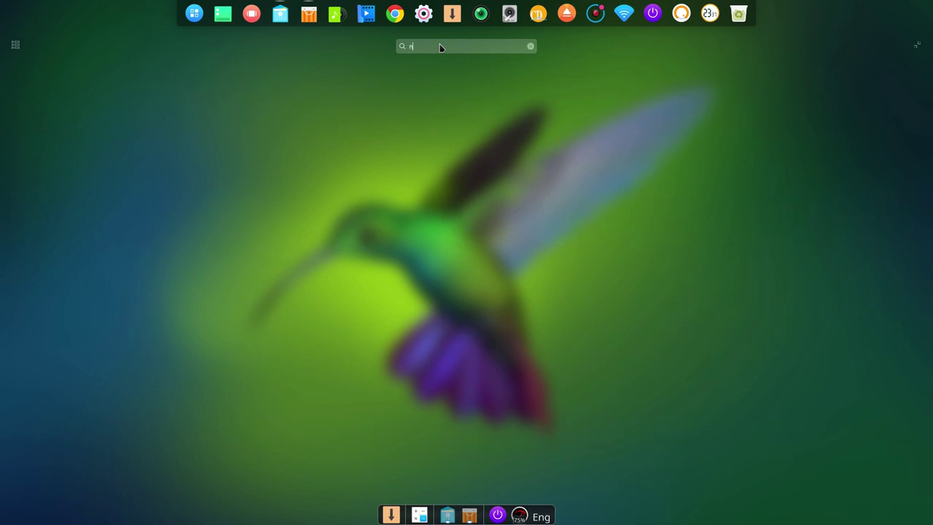
pyautogui.write('au')
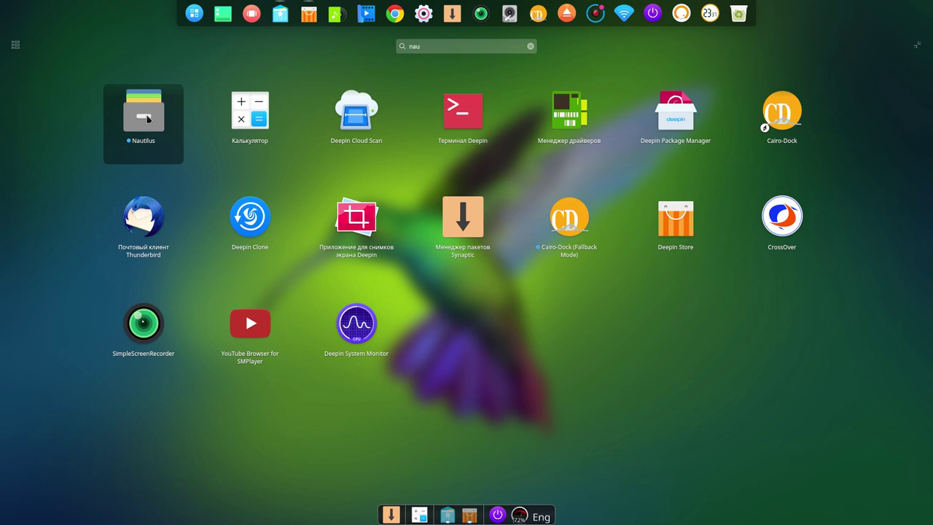
pyautogui.click(147, 117)
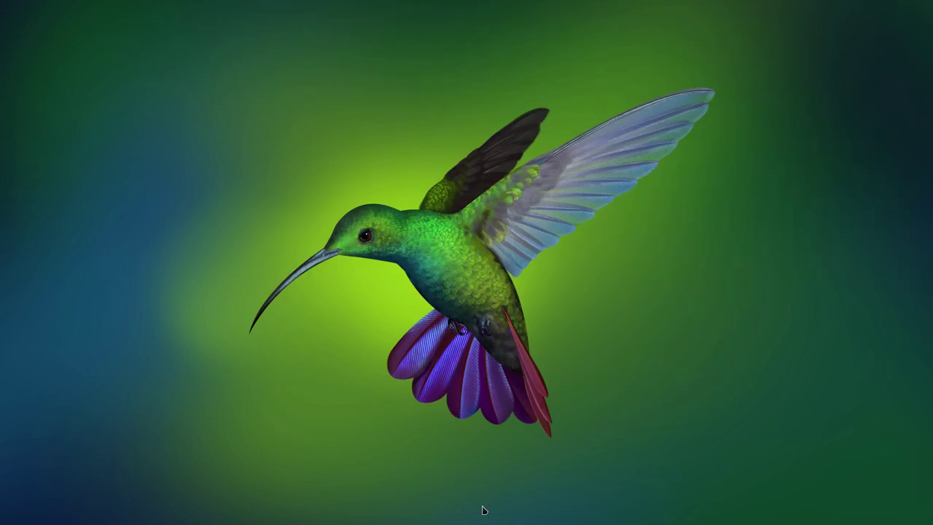
pyautogui.rightClick(481, 510)
pyautogui.moveTo(485, 452)
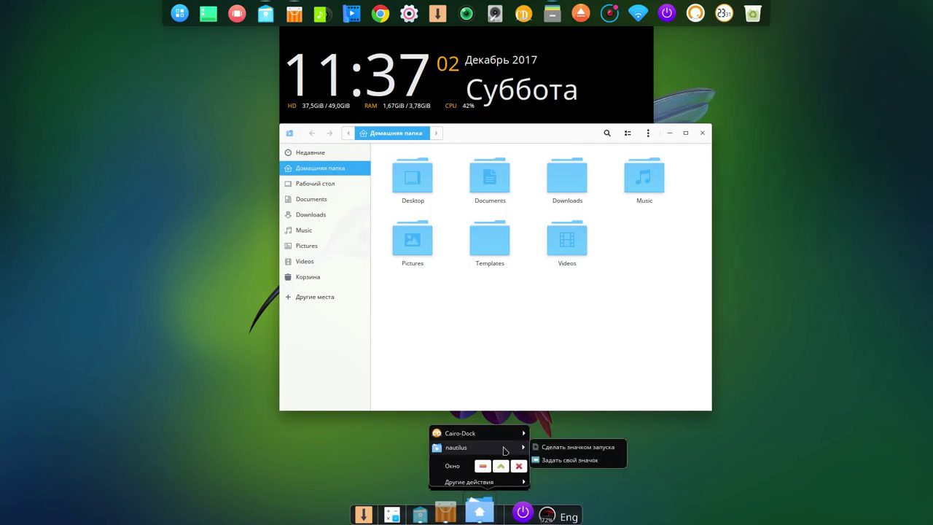
pyautogui.click(561, 449)
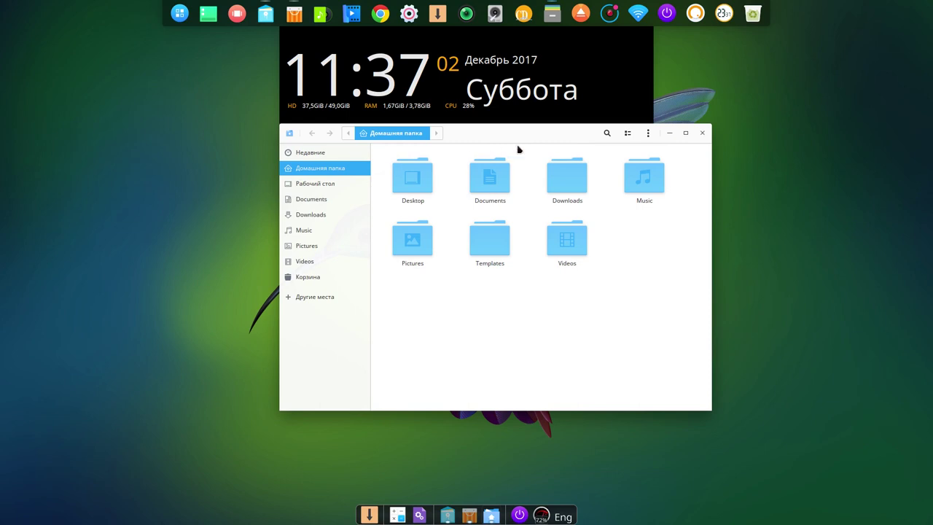
# Show hidden files in the home folder and open the .conky folder.
pyautogui.click(649, 134)
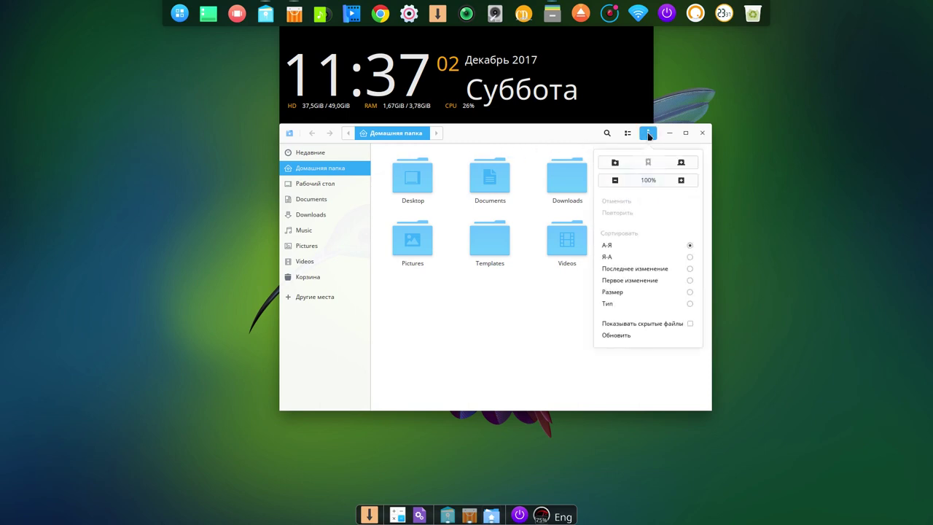
pyautogui.click(692, 325)
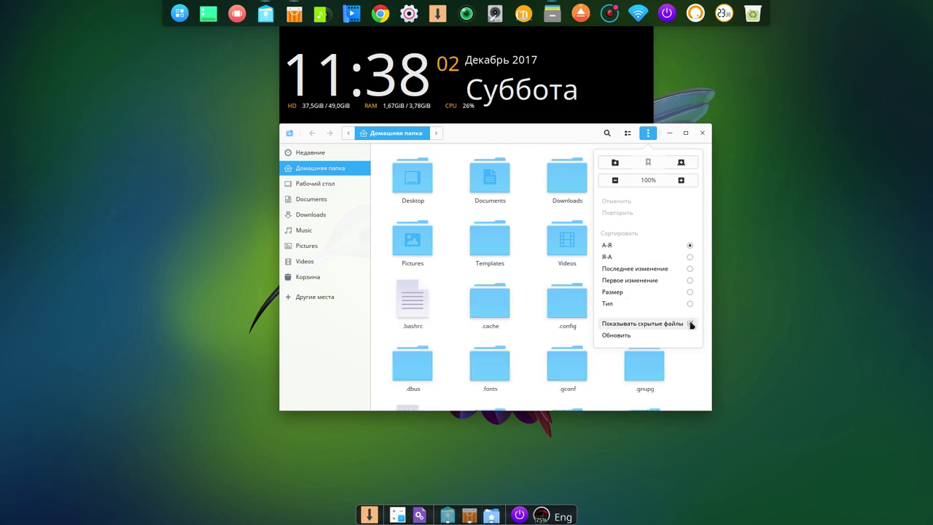
pyautogui.click(530, 281)
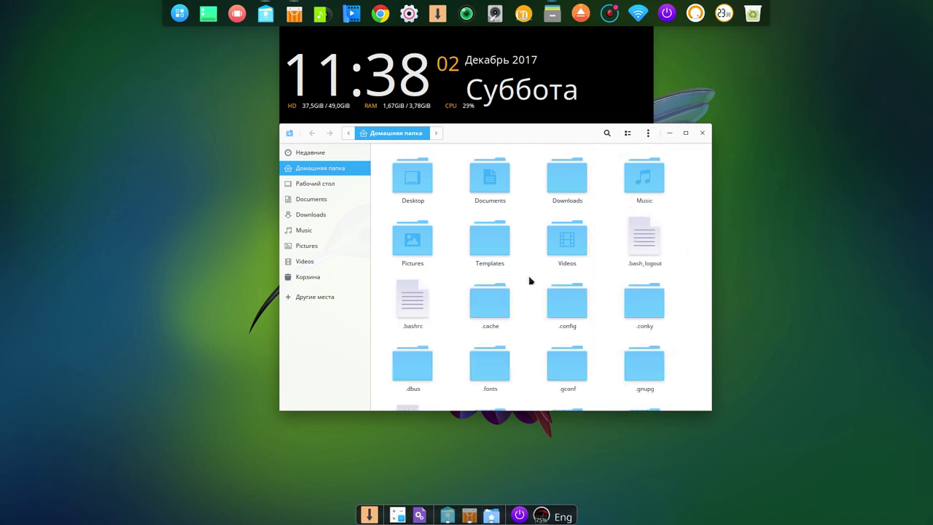
pyautogui.click(643, 312)
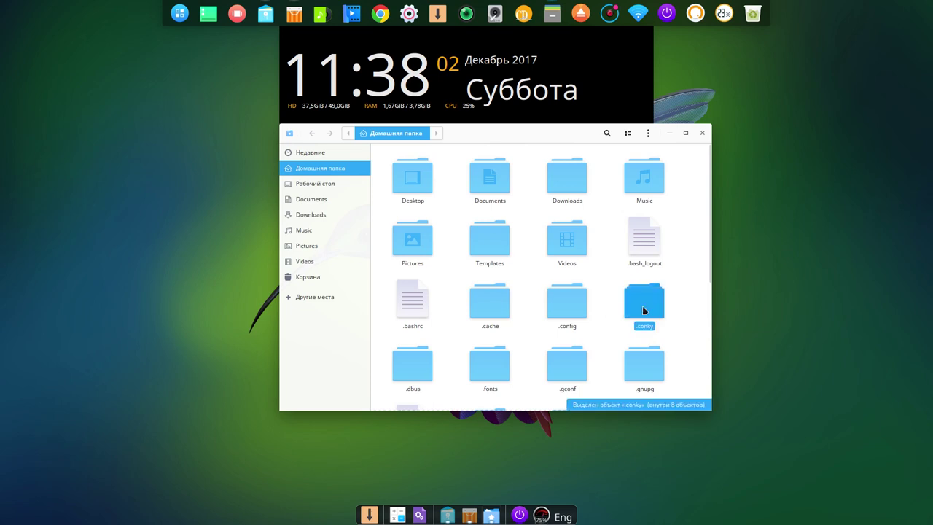
pyautogui.doubleClick(644, 311)
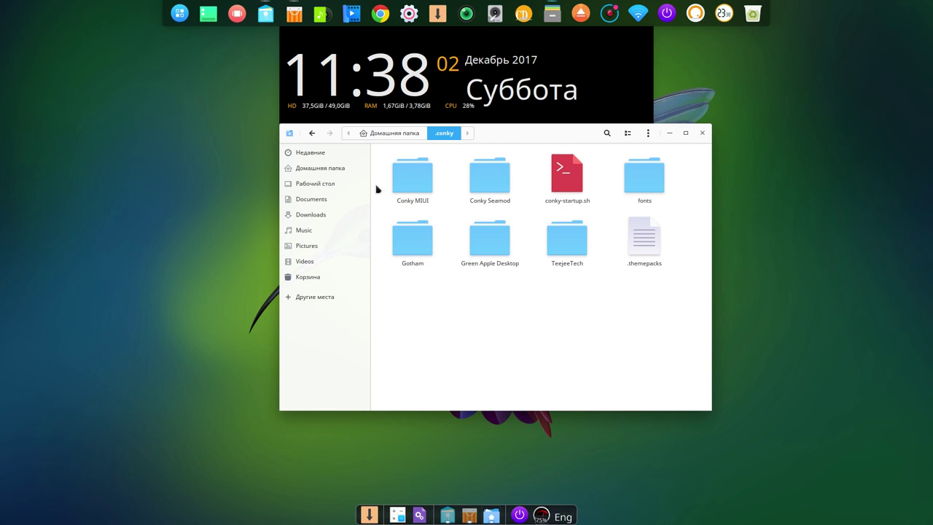
# Move the Conky MIUI, Conky Seamod, fonts, Green Apple Desktop and TeejeeTech folders from .conky to the trash.
pyautogui.moveTo(376, 190); pyautogui.dragTo(491, 187)
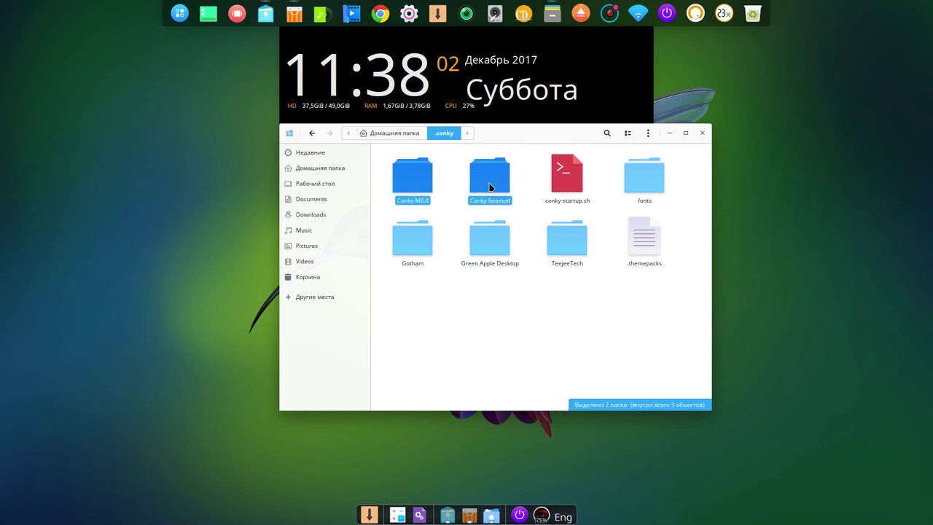
pyautogui.rightClick(488, 188)
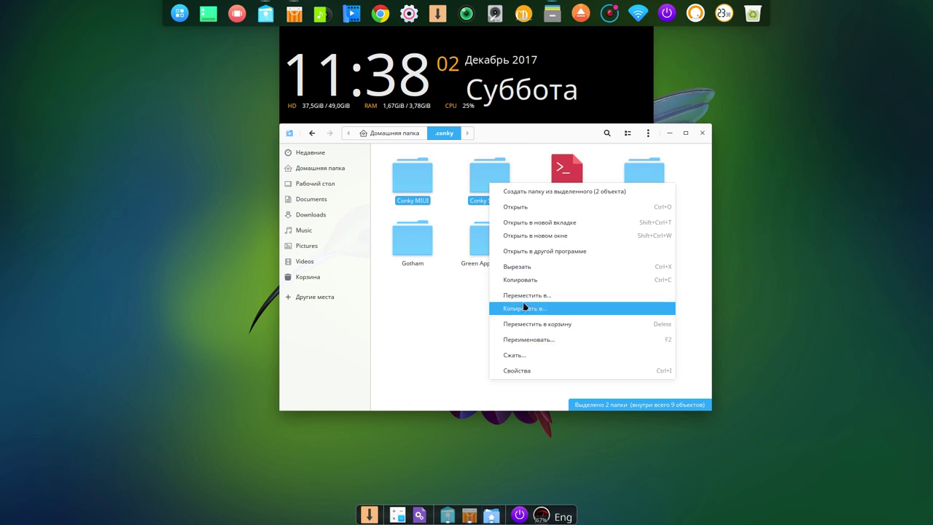
pyautogui.click(530, 324)
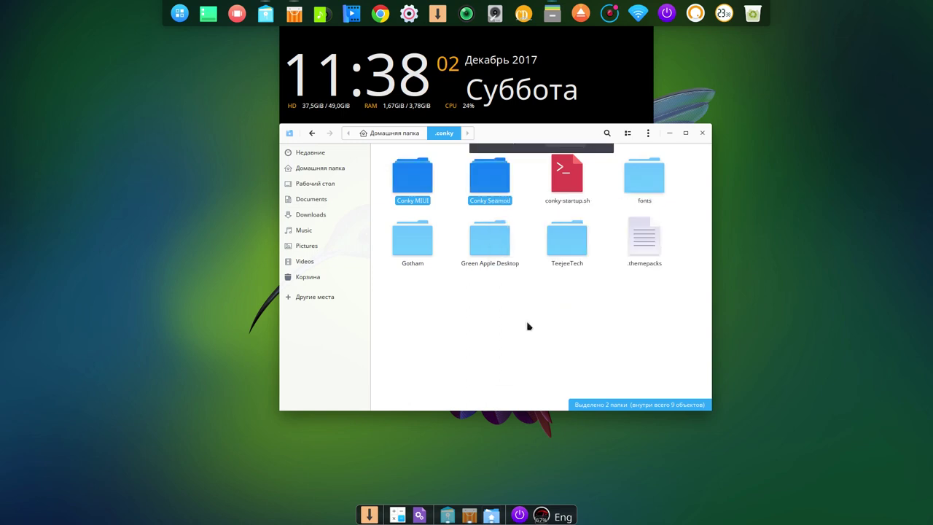
pyautogui.rightClick(484, 187)
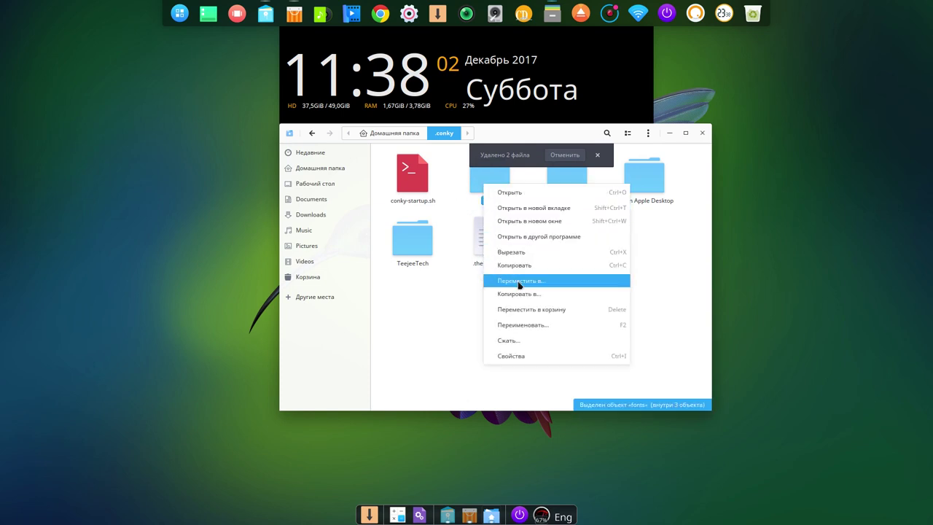
pyautogui.click(522, 310)
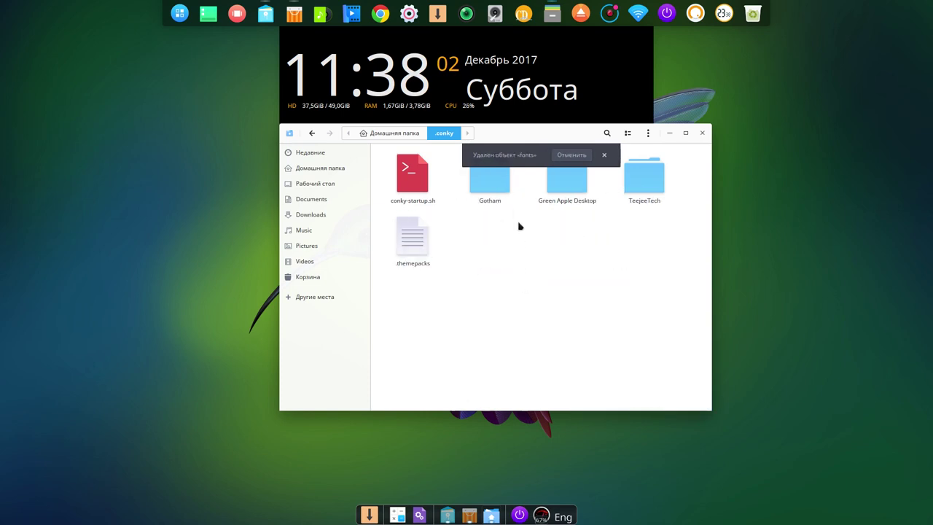
pyautogui.moveTo(526, 191); pyautogui.dragTo(646, 204)
pyautogui.rightClick(644, 192)
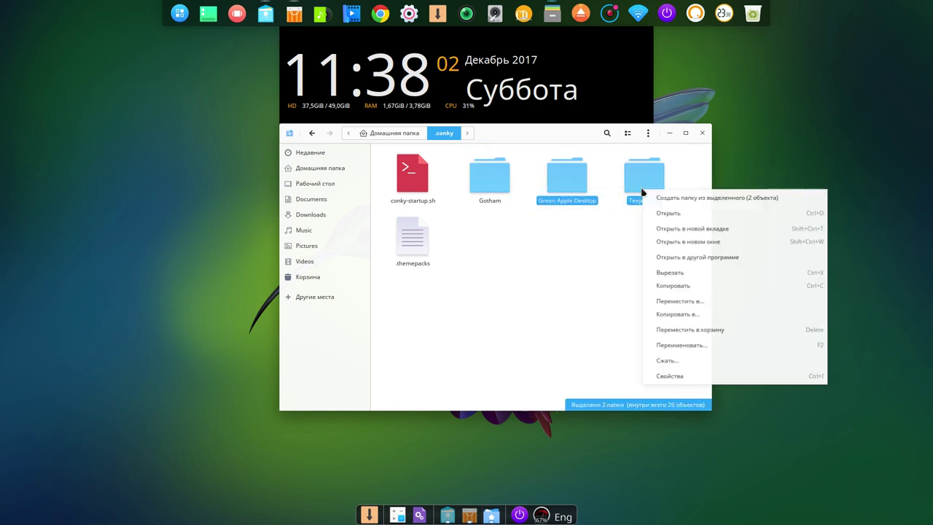
pyautogui.click(678, 330)
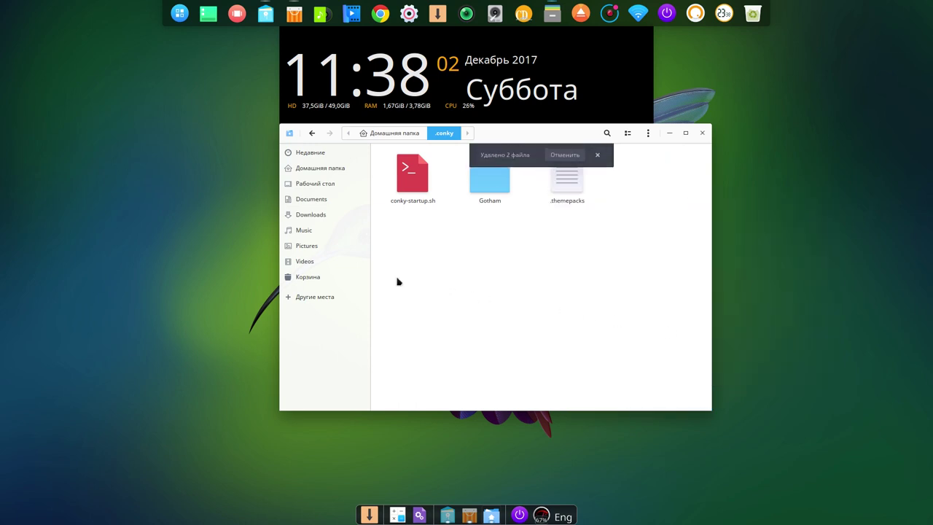
# Move conky lmc-eng and conky lmc-rus from Downloads, opened in a new tab, into the .conky folder, and close Nautilus.
pyautogui.rightClick(312, 217)
pyautogui.click(345, 138)
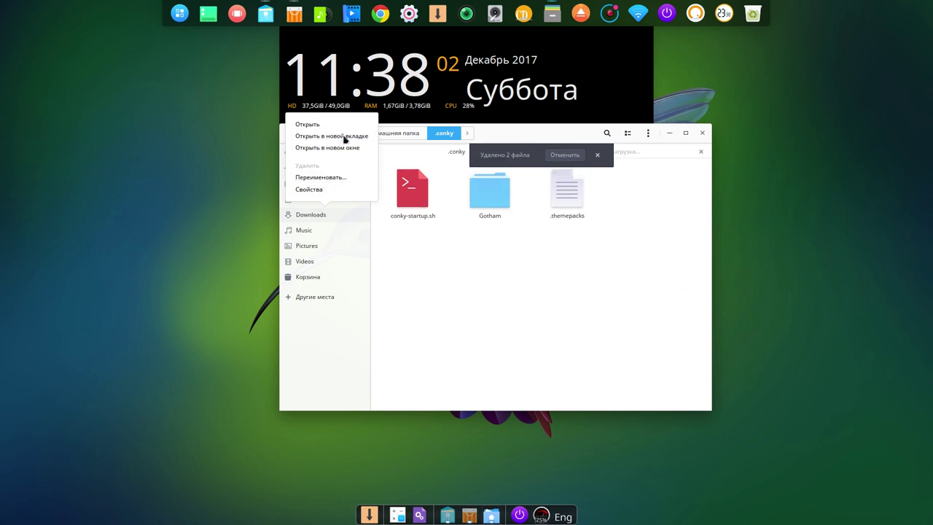
pyautogui.click(634, 151)
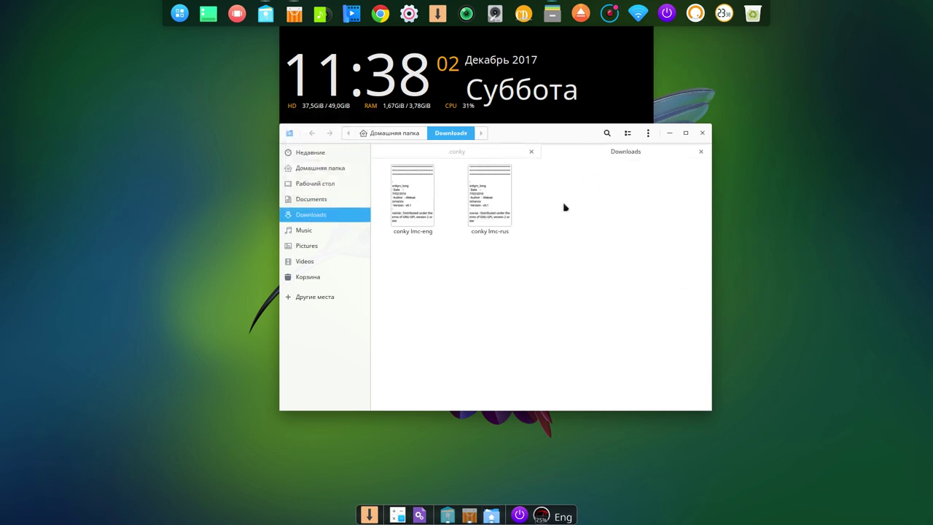
pyautogui.moveTo(544, 210); pyautogui.dragTo(377, 212)
pyautogui.rightClick(414, 194)
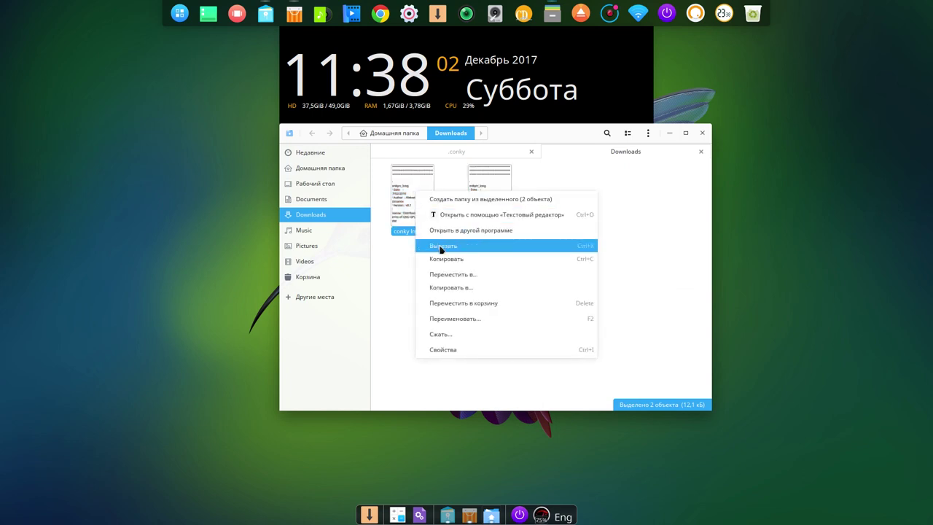
pyautogui.click(442, 246)
pyautogui.click(456, 154)
pyautogui.rightClick(444, 248)
pyautogui.click(474, 272)
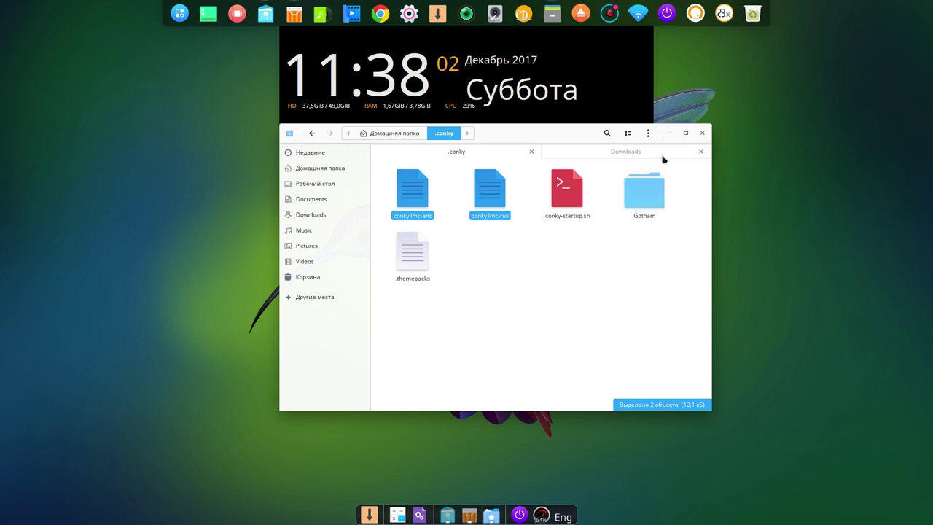
pyautogui.click(702, 134)
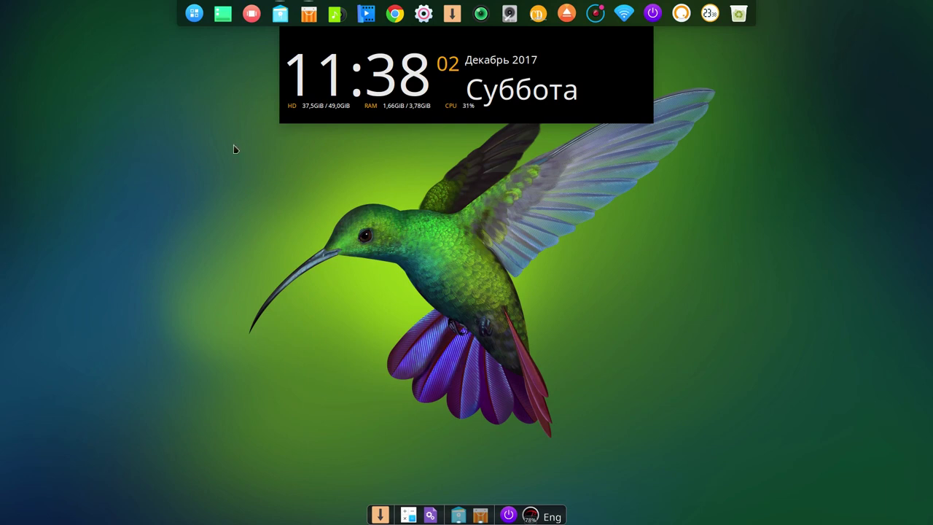
# Launch Conky Manager by searching the launcher for co, and replace the Gotham widget with ~/.conky/conky lmc-rus.
pyautogui.click(194, 15)
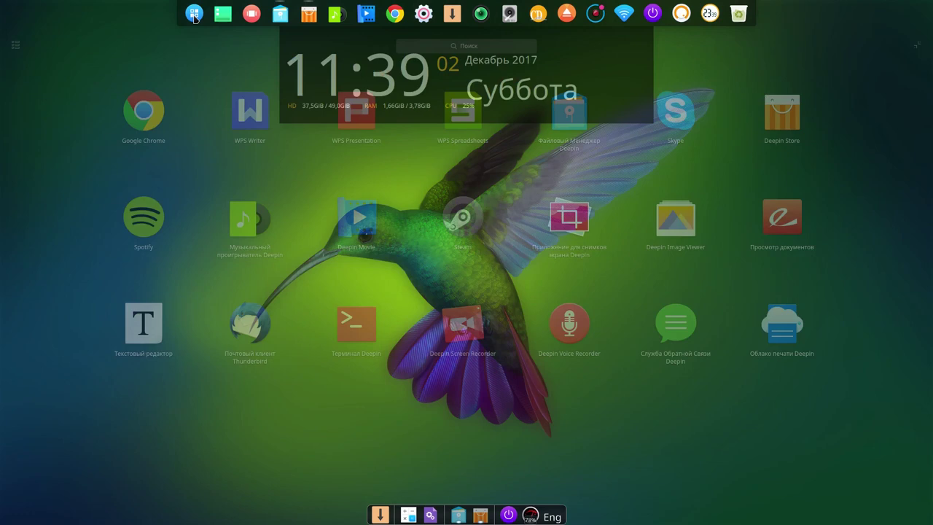
pyautogui.click(419, 50)
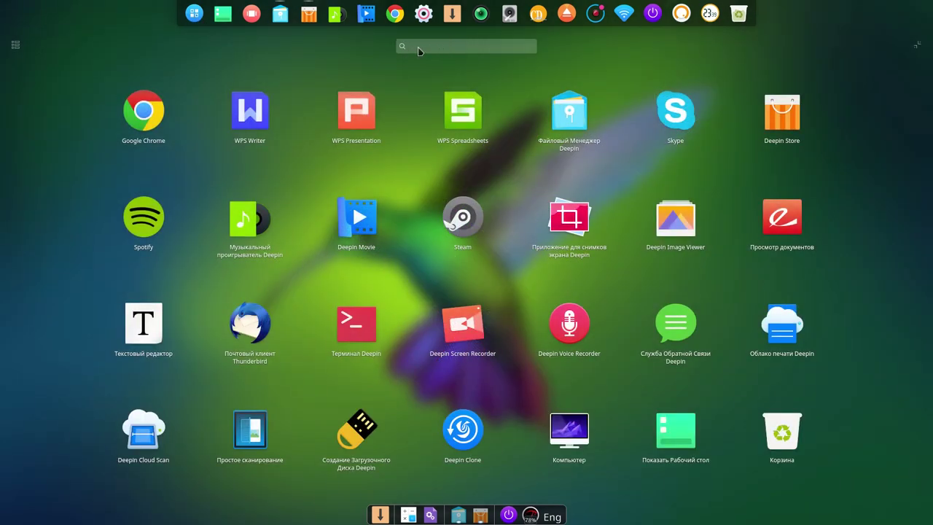
pyautogui.write('co')
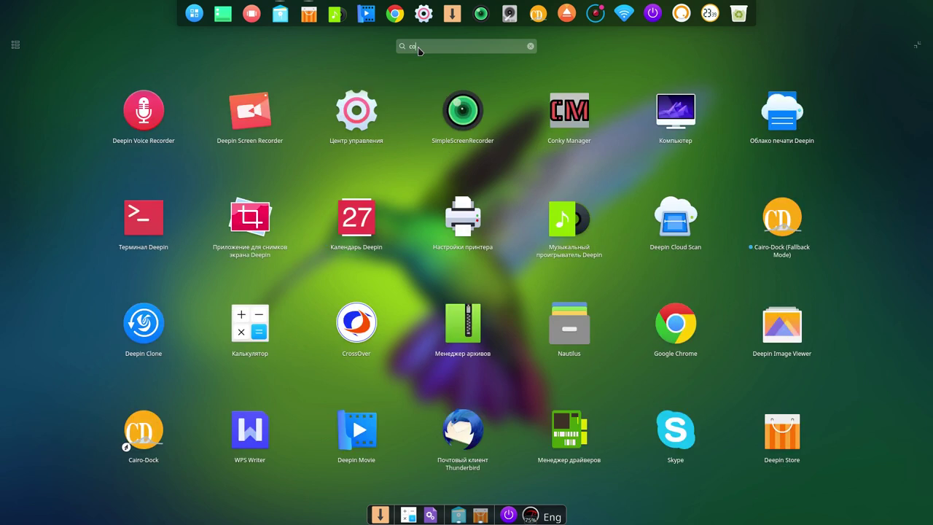
pyautogui.click(576, 114)
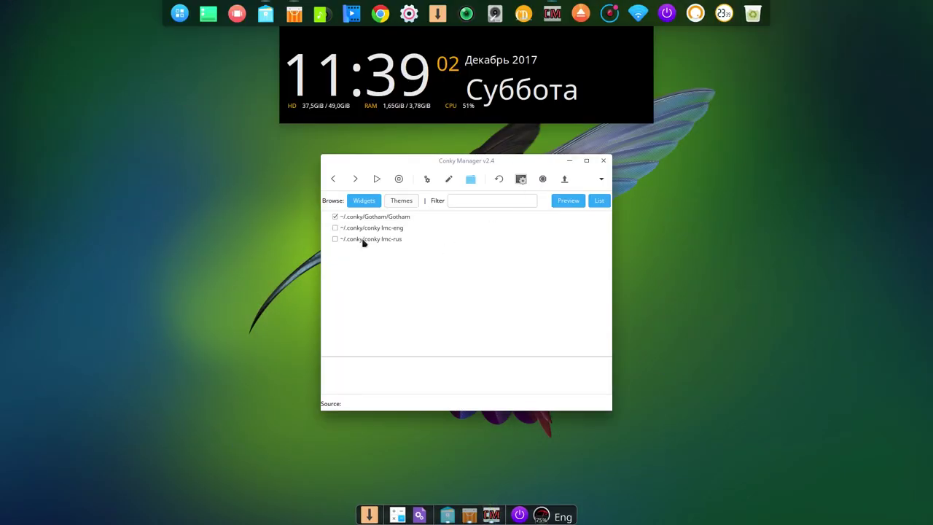
pyautogui.click(335, 215)
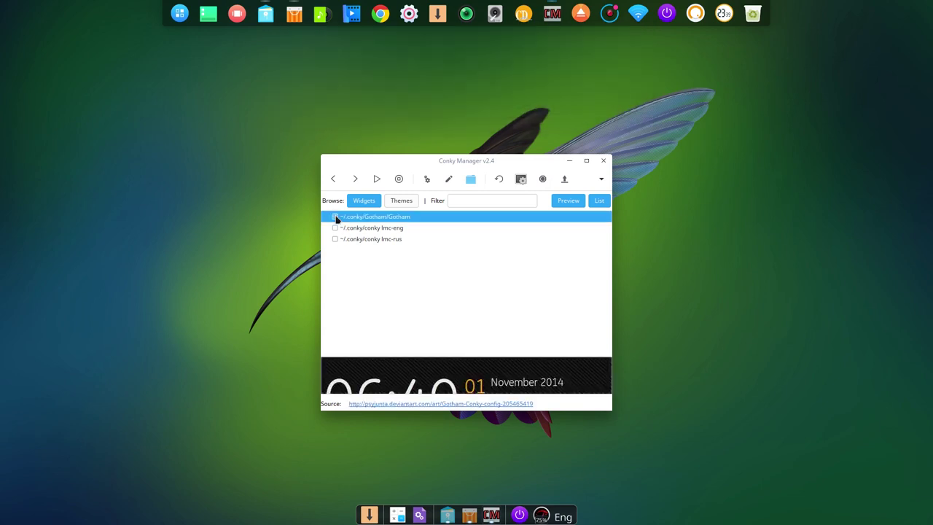
pyautogui.click(334, 239)
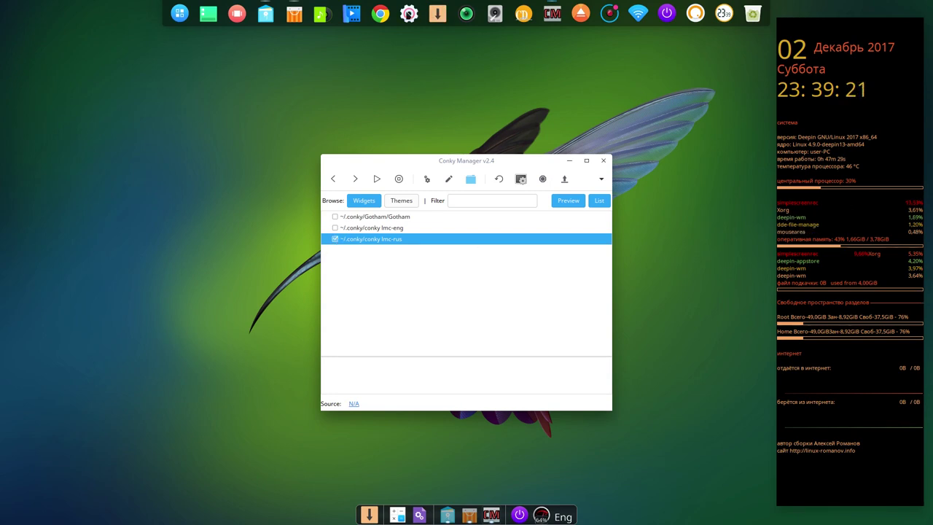
# View the control centre over the conky widget and close it, and set the conky lmc-rus widget's alignment to Bottom Left.
pyautogui.click(409, 13)
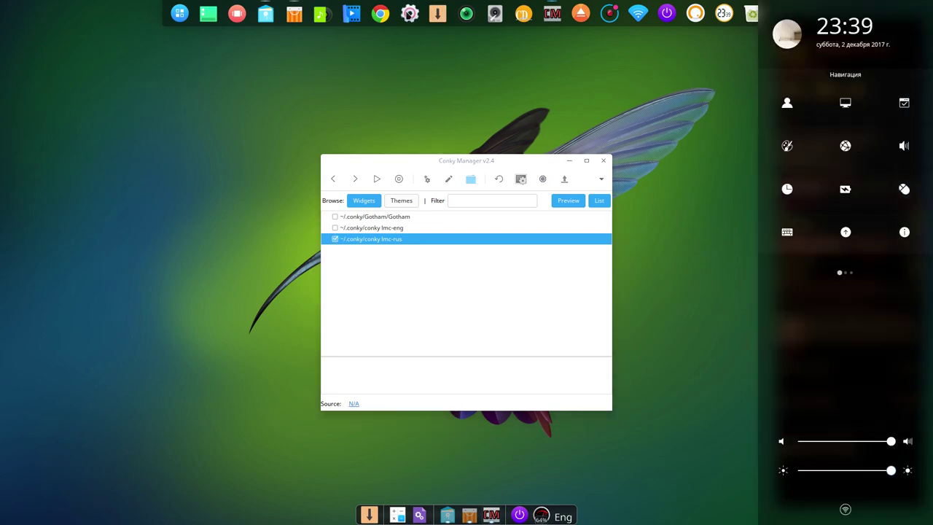
pyautogui.click(409, 13)
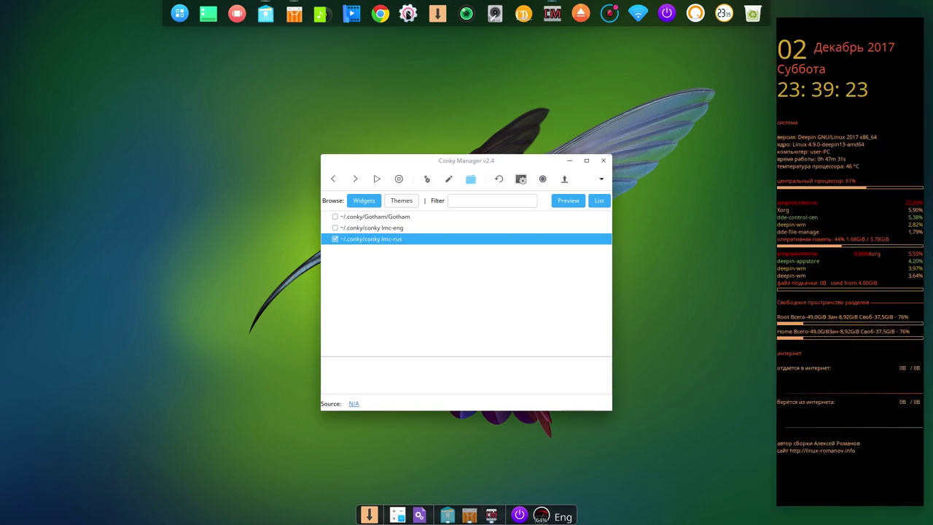
pyautogui.click(428, 180)
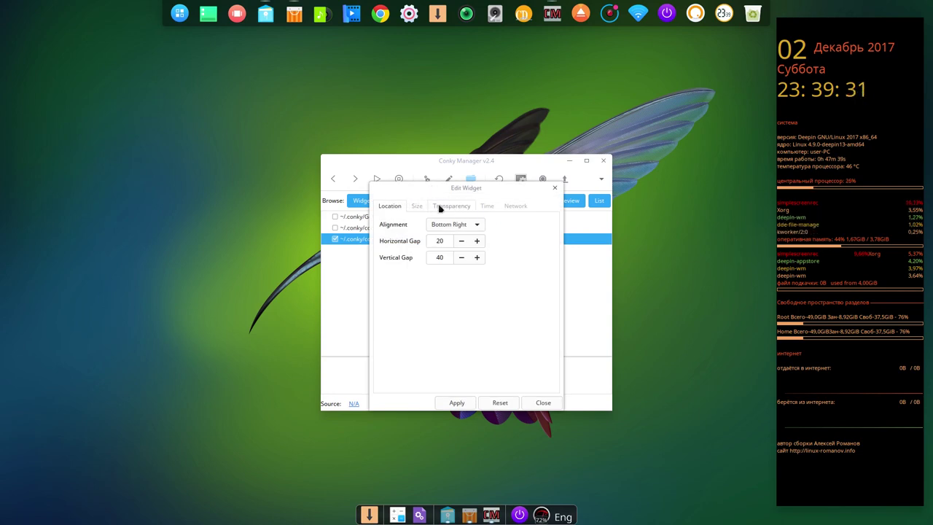
pyautogui.click(478, 226)
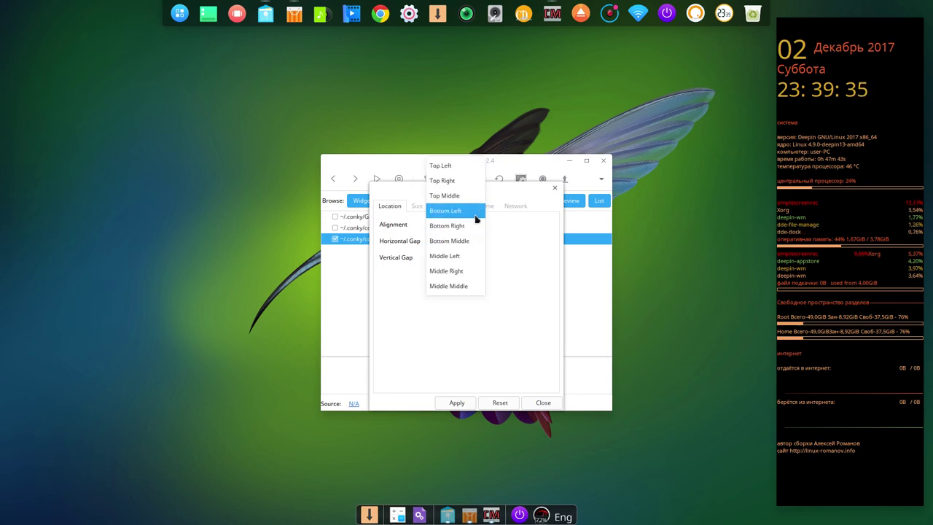
pyautogui.click(475, 218)
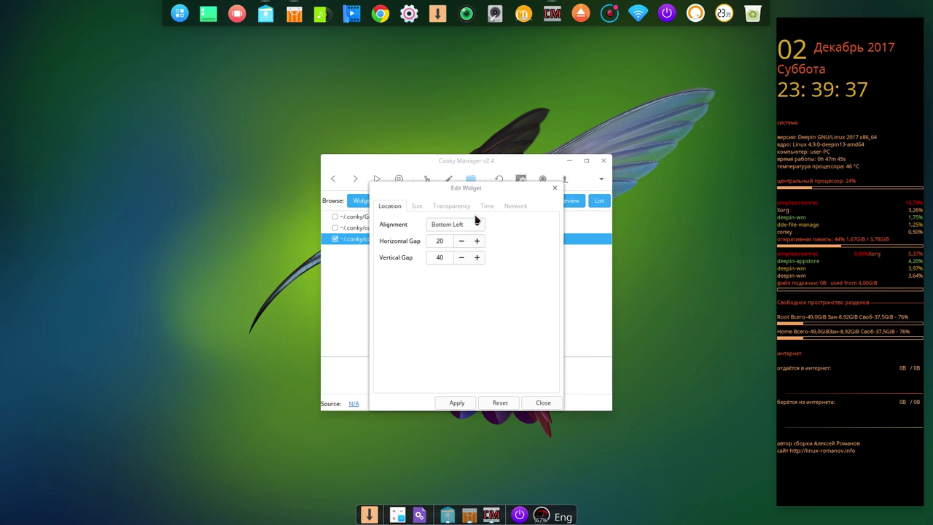
pyautogui.click(457, 403)
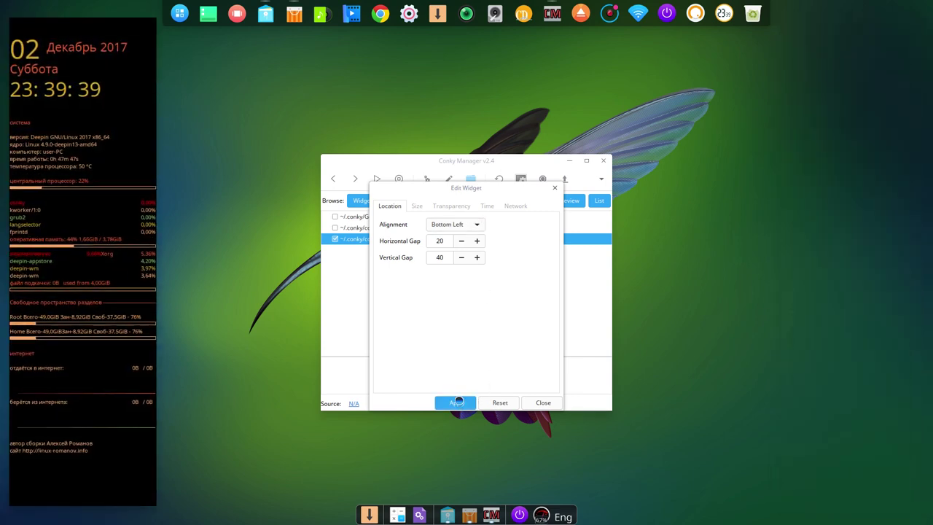
# Try the Semi-Transparent transparency type on the conky lmc-rus widget and apply it.
pyautogui.click(410, 14)
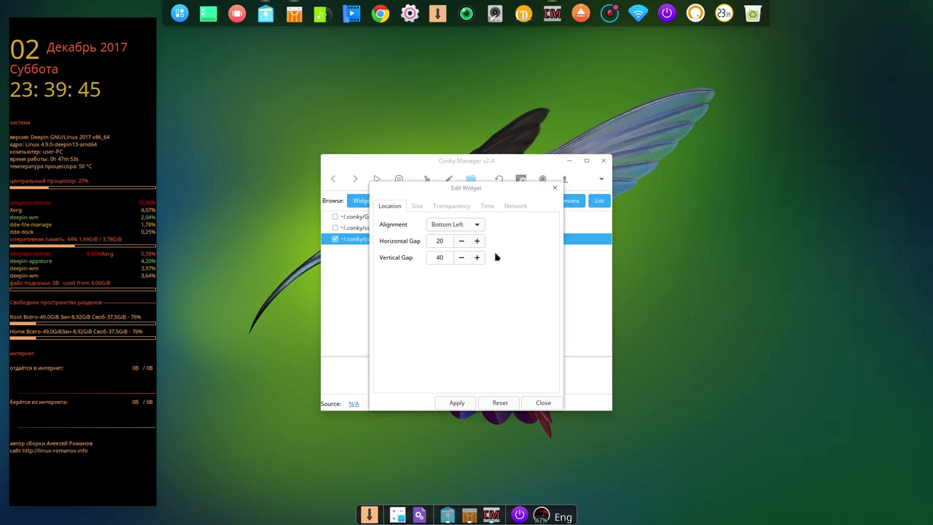
pyautogui.click(459, 209)
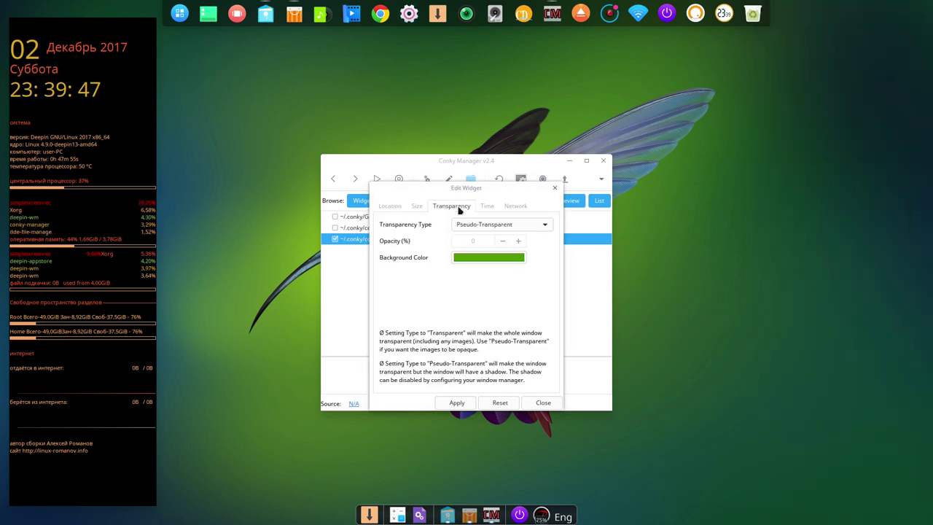
pyautogui.click(547, 227)
pyautogui.click(529, 241)
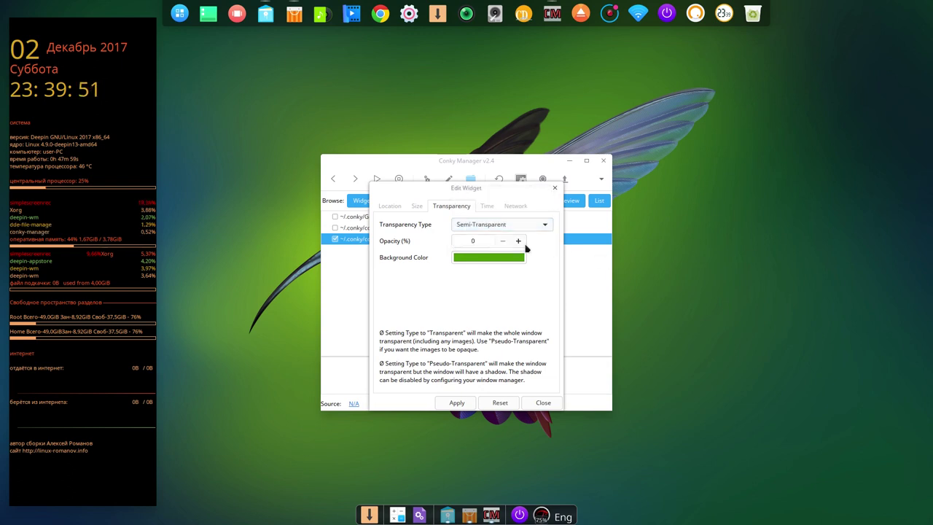
pyautogui.click(457, 404)
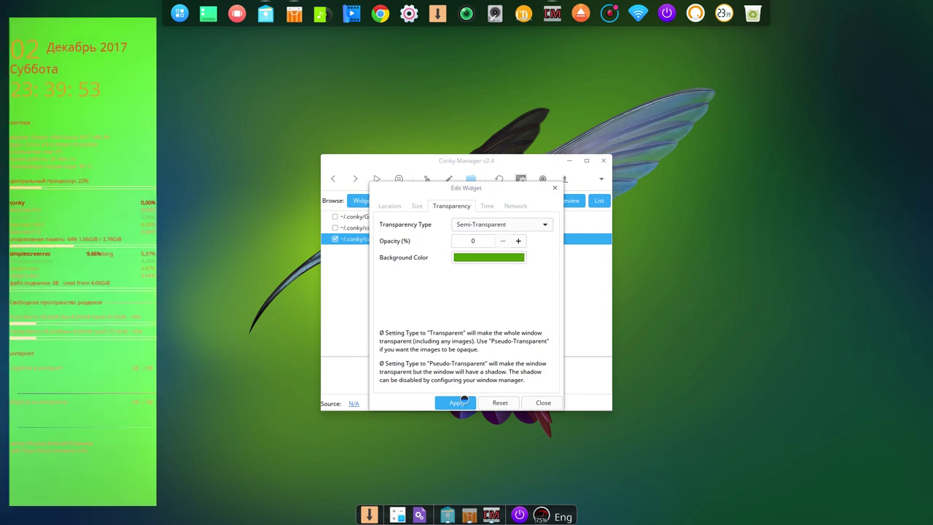
# Try the Transparent and then the Opaque transparency type on the conky lmc-rus widget, applying each.
pyautogui.click(544, 224)
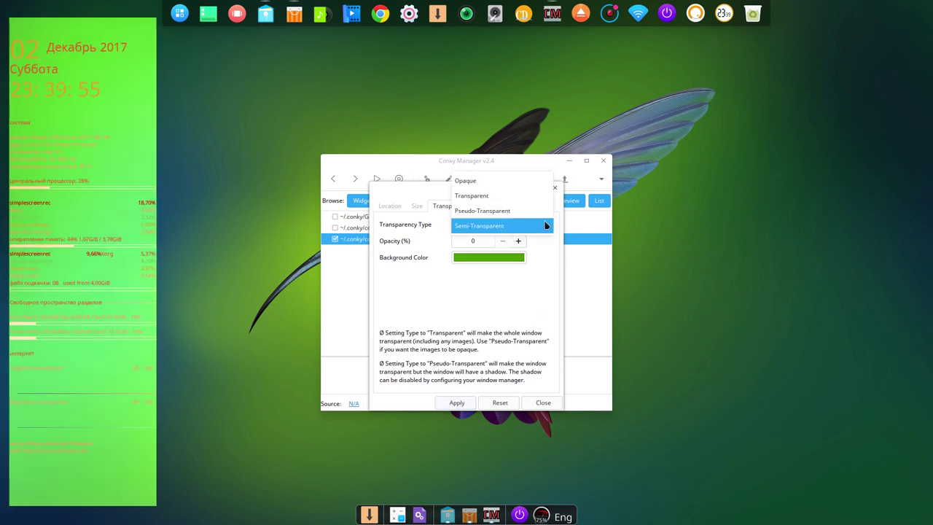
pyautogui.click(515, 201)
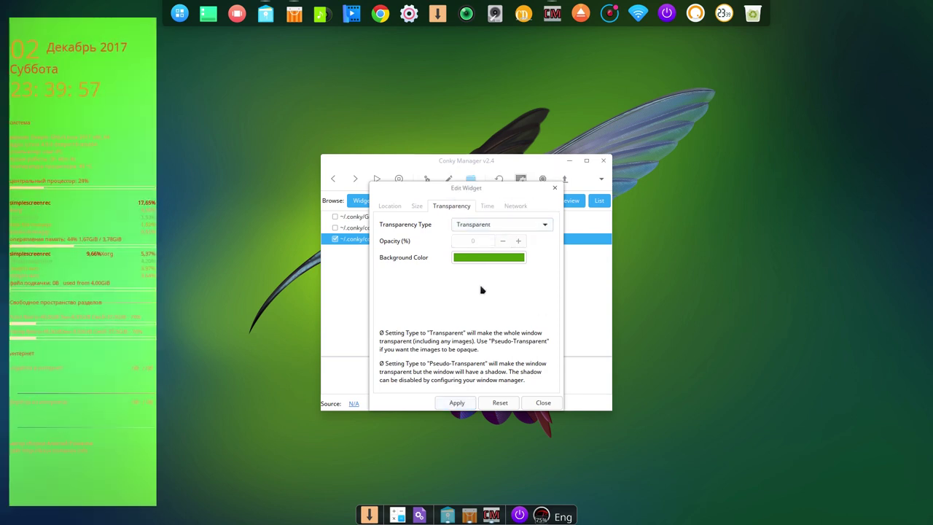
pyautogui.click(461, 404)
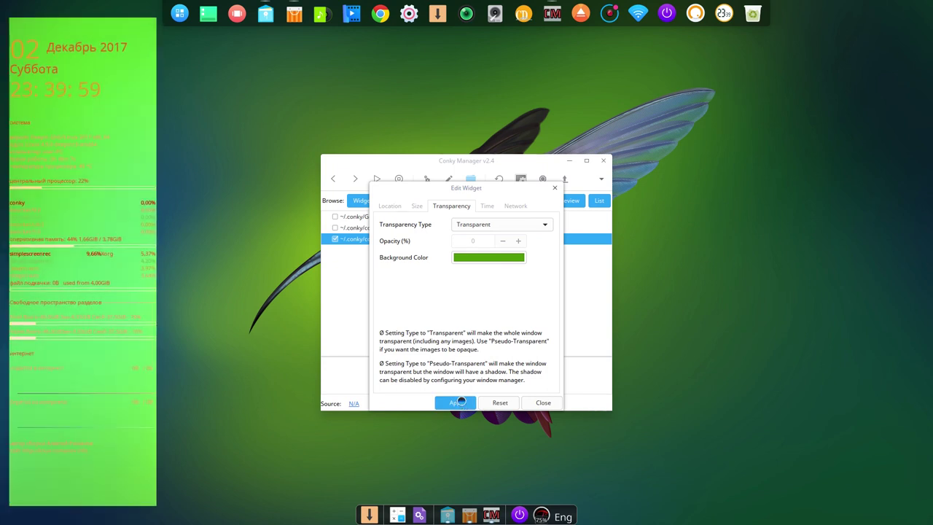
pyautogui.click(546, 228)
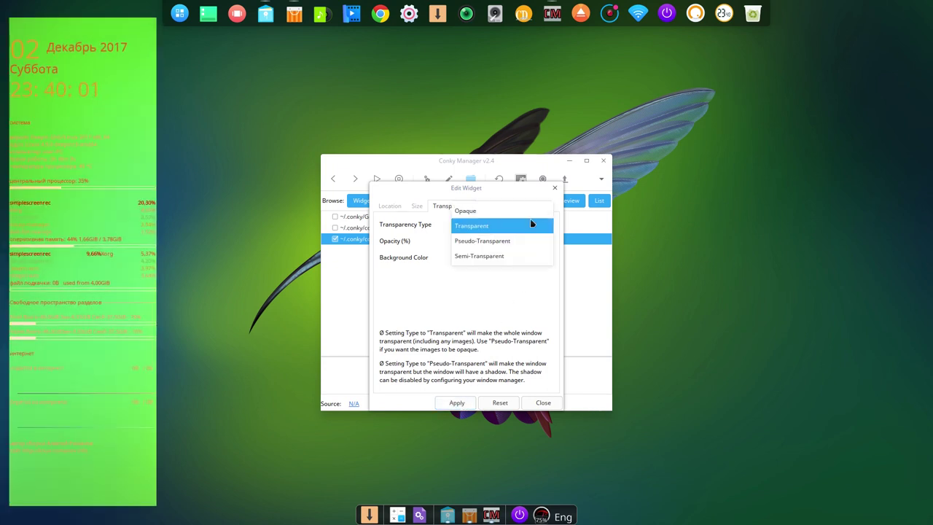
pyautogui.click(522, 210)
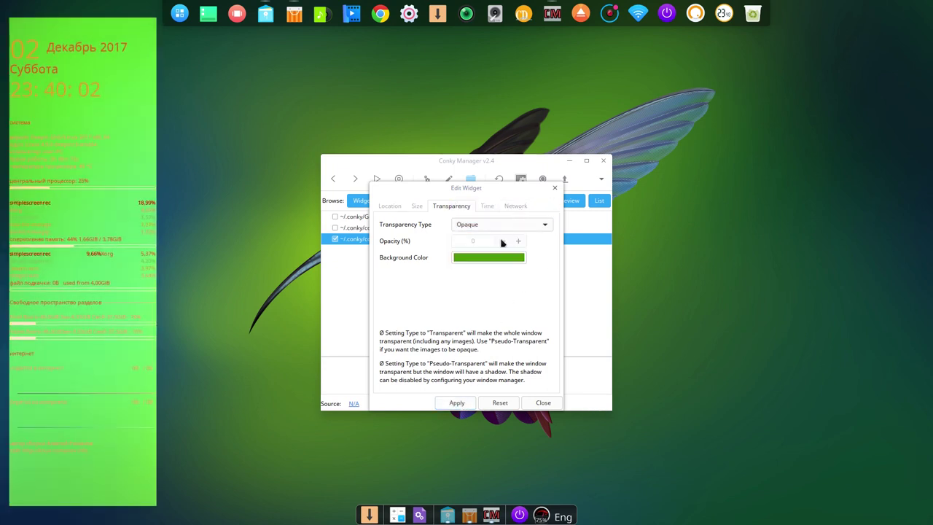
pyautogui.click(458, 403)
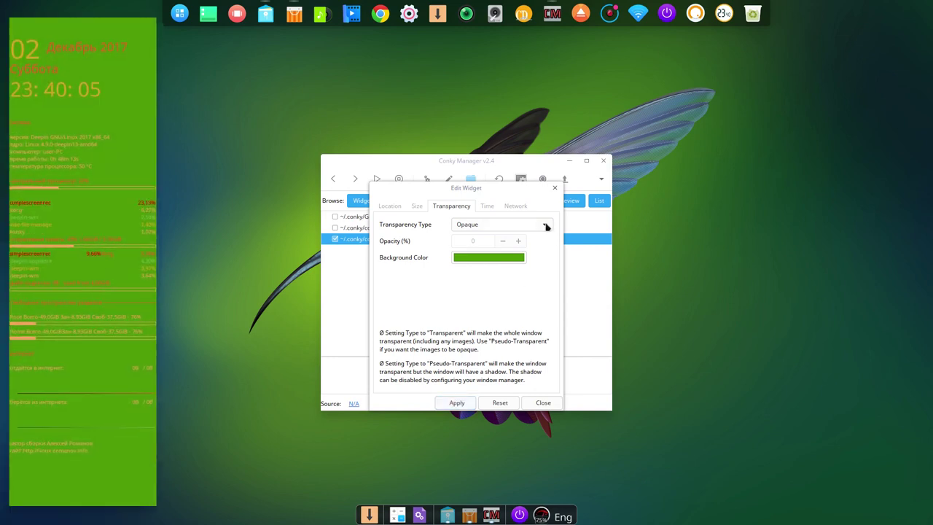
# Set the widget's transparency type back to Pseudo-Transparent, apply it, and view the background colour choices without changing the colour.
pyautogui.click(546, 227)
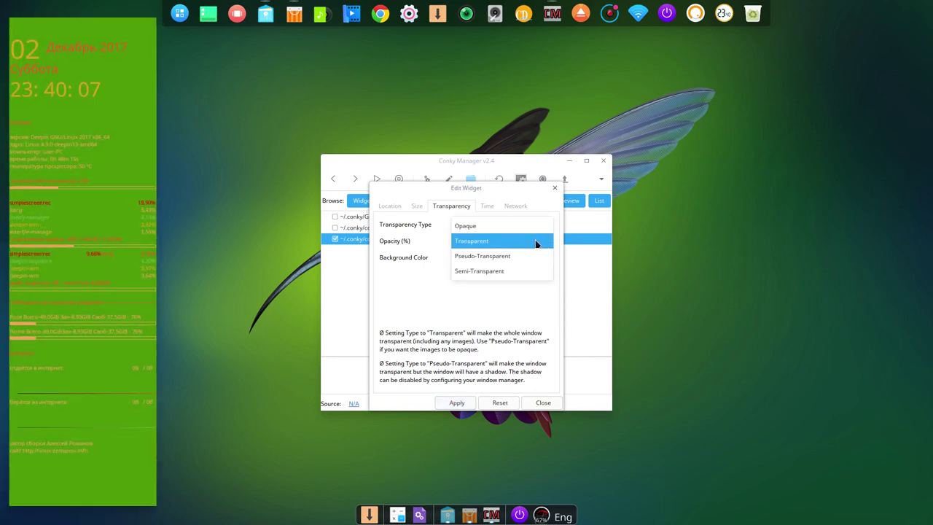
pyautogui.click(534, 255)
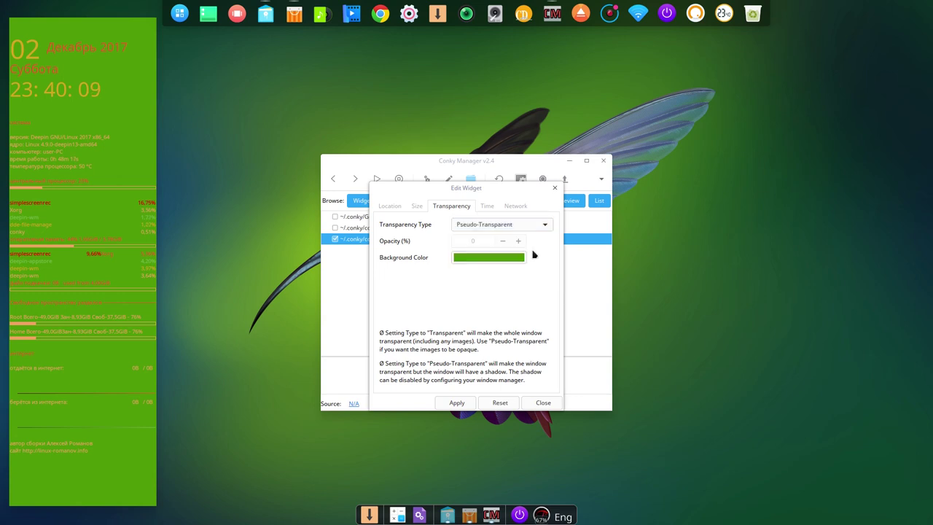
pyautogui.click(460, 402)
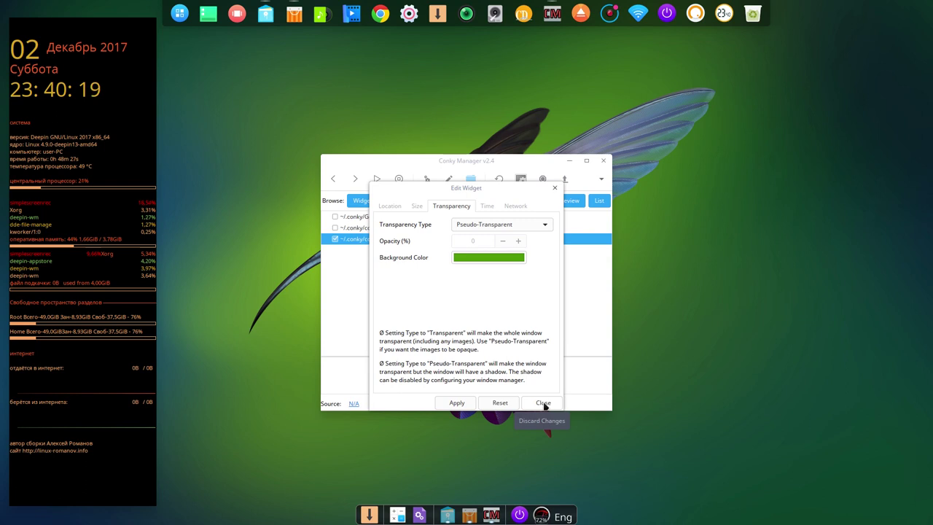
pyautogui.click(502, 258)
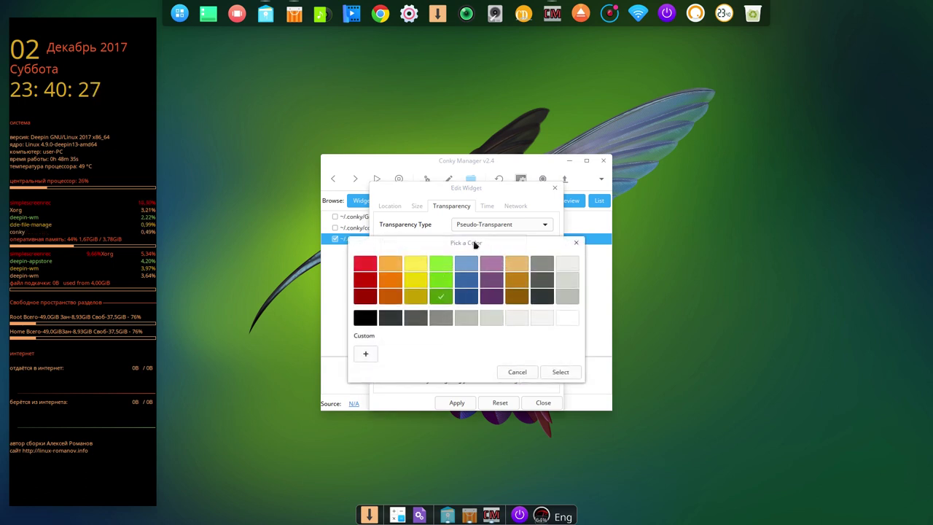
pyautogui.click(517, 373)
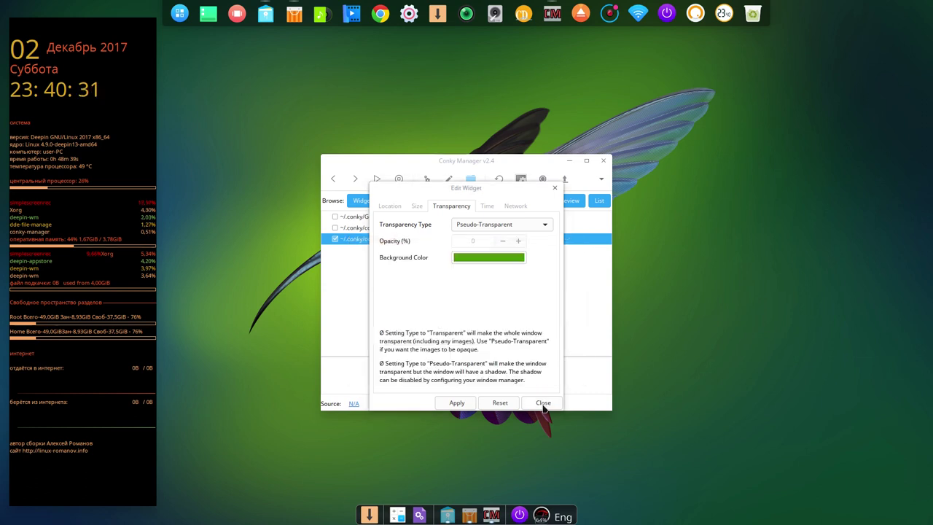
# Show the widget's network interface setting, and open Chrome in an unmaximised window placed beside the conky widget.
pyautogui.click(516, 206)
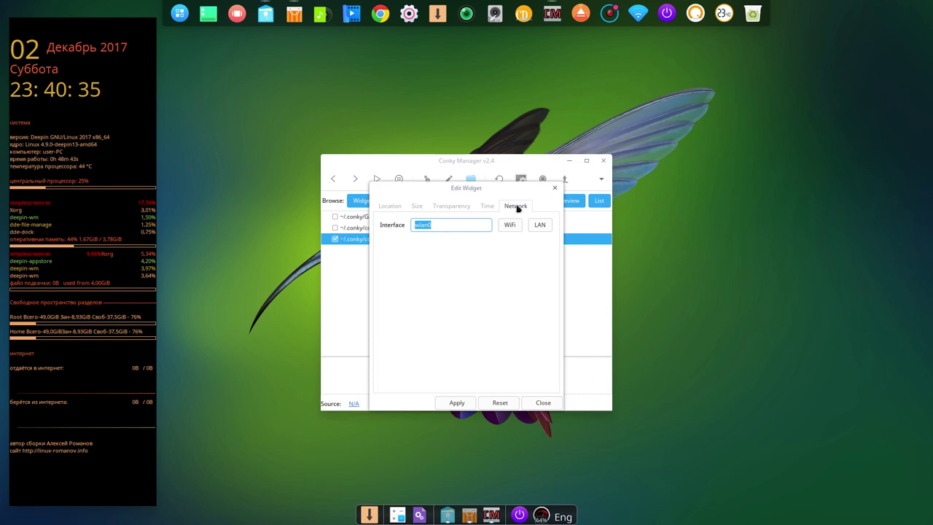
pyautogui.click(382, 16)
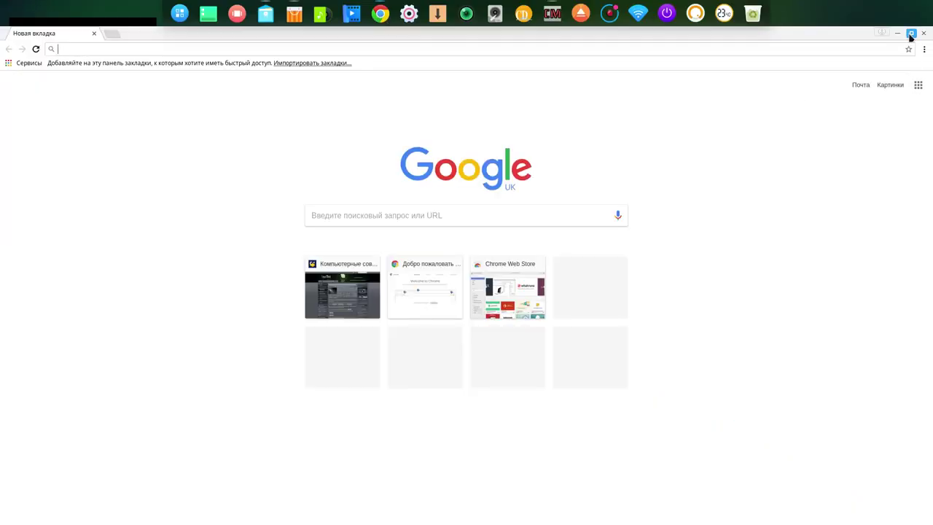
pyautogui.click(910, 35)
pyautogui.moveTo(356, 39); pyautogui.dragTo(645, 47)
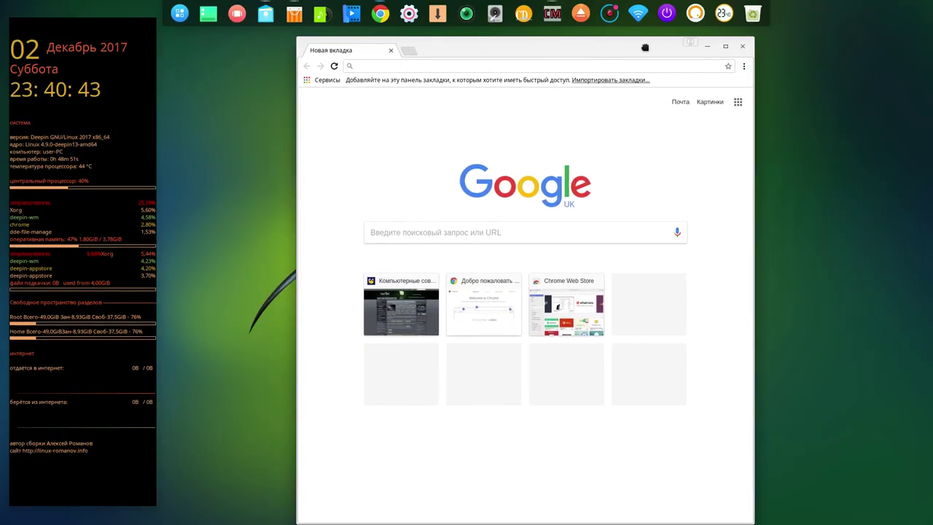
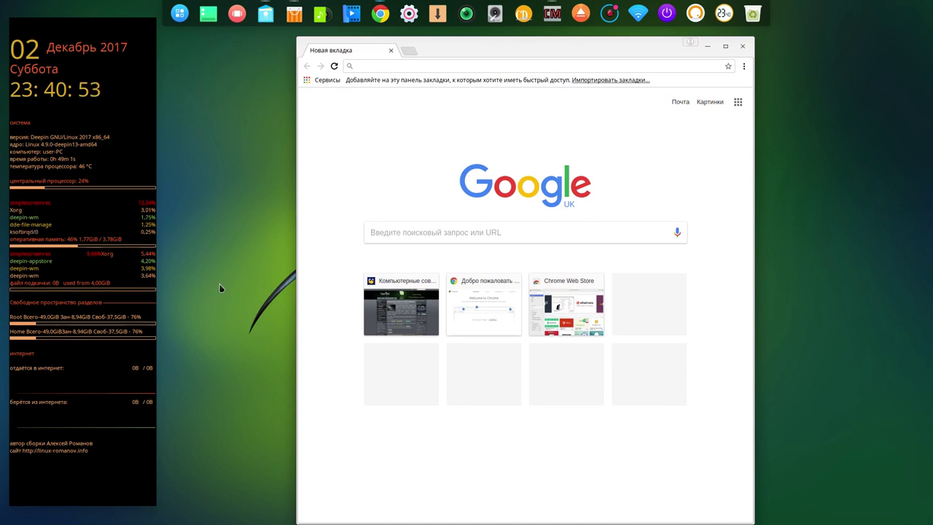
# Open a Deepin terminal and pin it to the dock.
pyautogui.hotkey('ctrl', 'alt', 't')
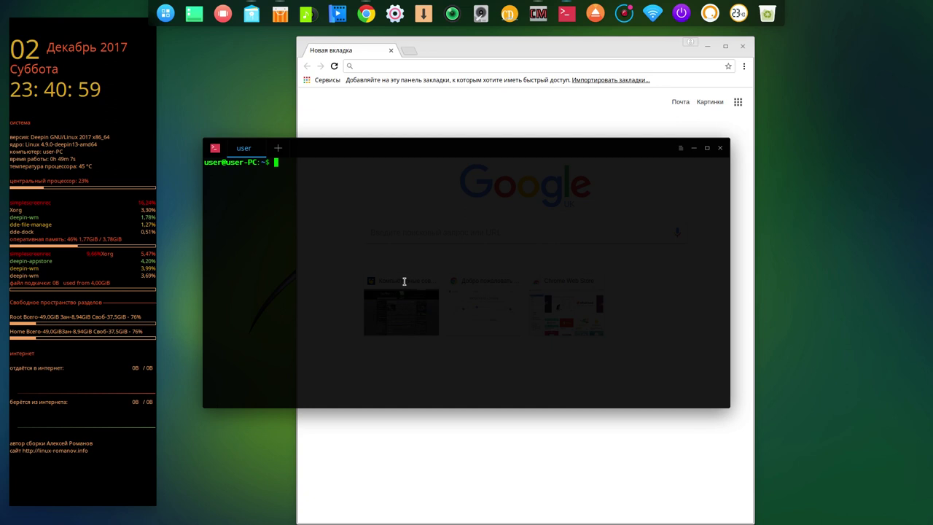
pyautogui.rightClick(567, 18)
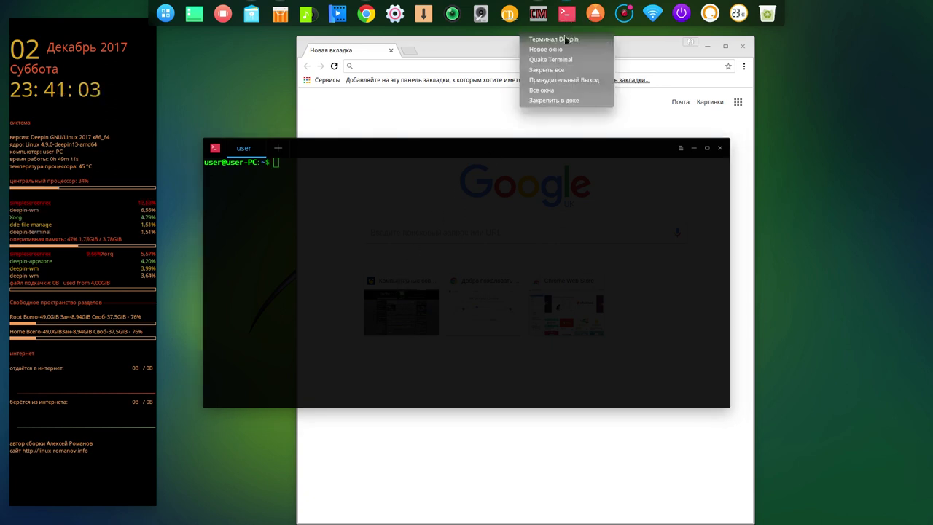
pyautogui.click(558, 101)
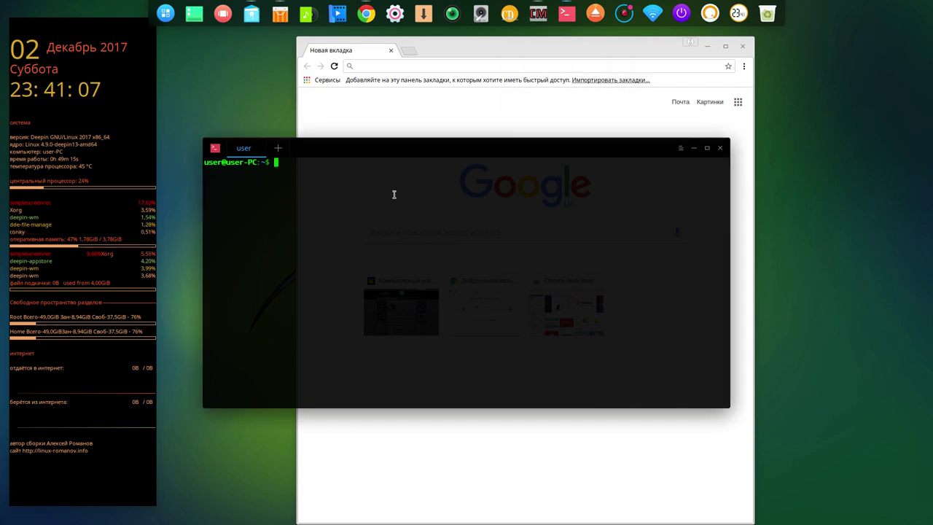
# Run ifconfig in the terminal and copy the wireless interface name wlx20e917030f64 from its output.
pyautogui.write('lfconfig')
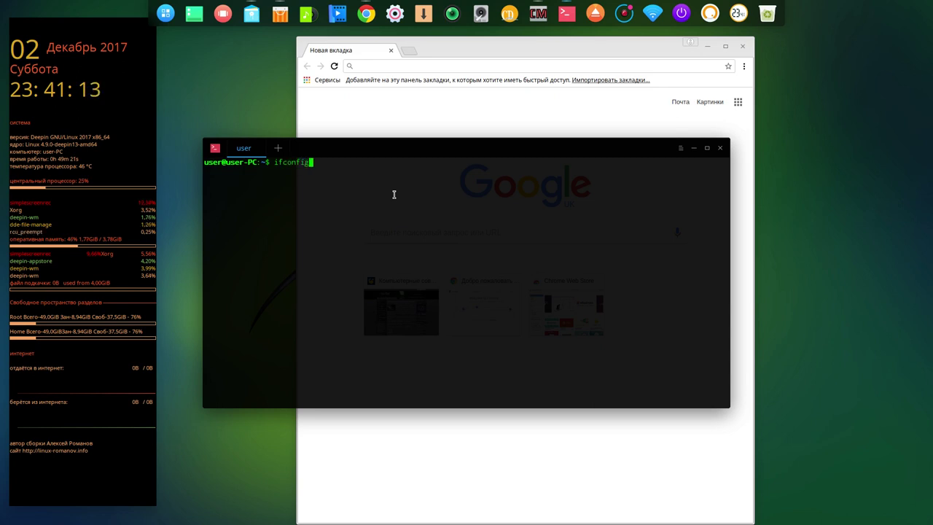
pyautogui.press('Return')
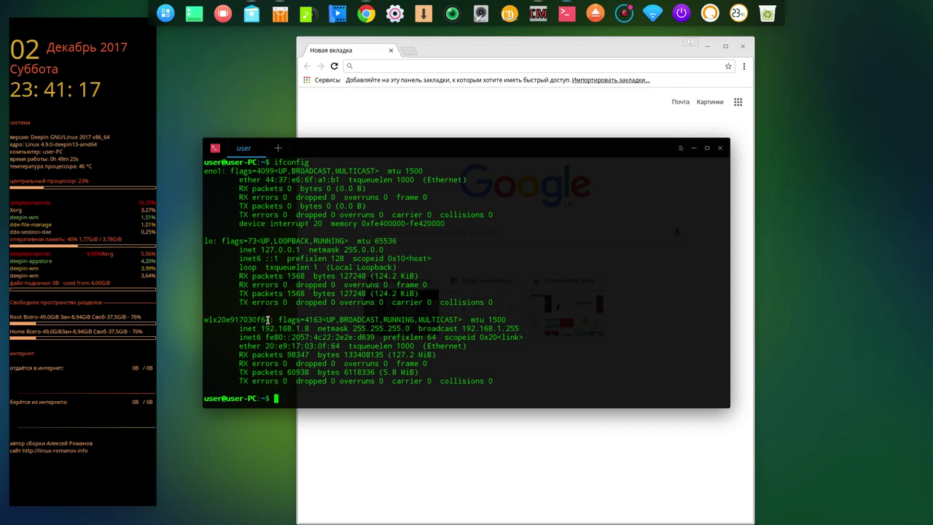
pyautogui.moveTo(271, 320); pyautogui.dragTo(204, 319)
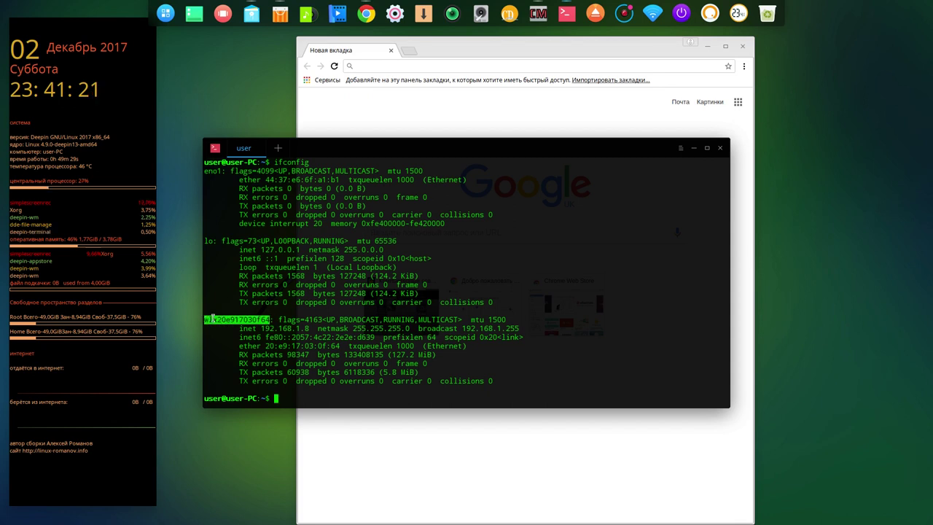
pyautogui.rightClick(213, 320)
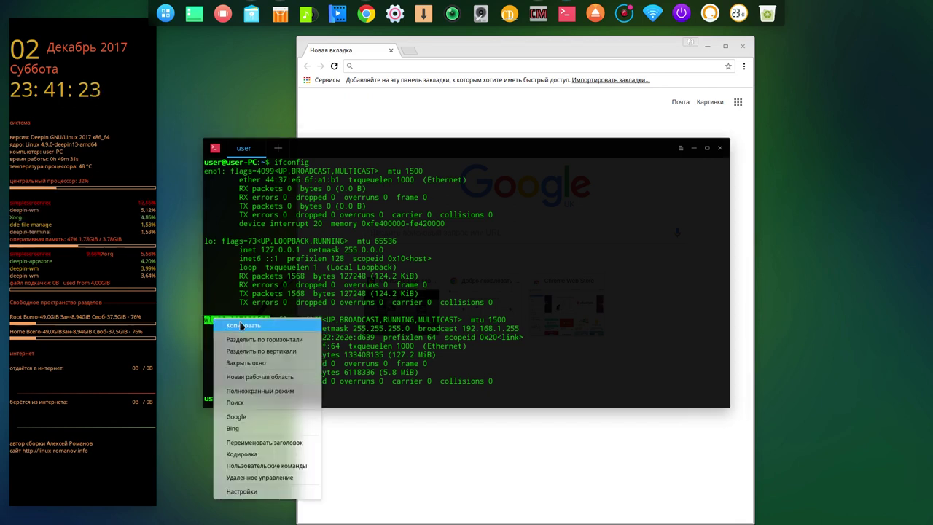
pyautogui.click(242, 326)
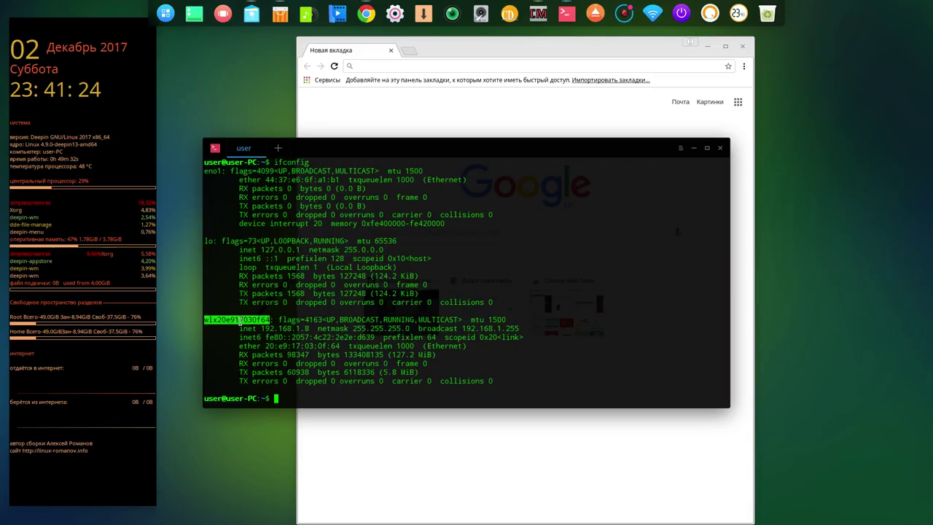
# Minimise the terminal and Chrome, replace wlan0 with the copied wlx20e917030f64 as the widget's network interface, and apply it.
pyautogui.click(695, 149)
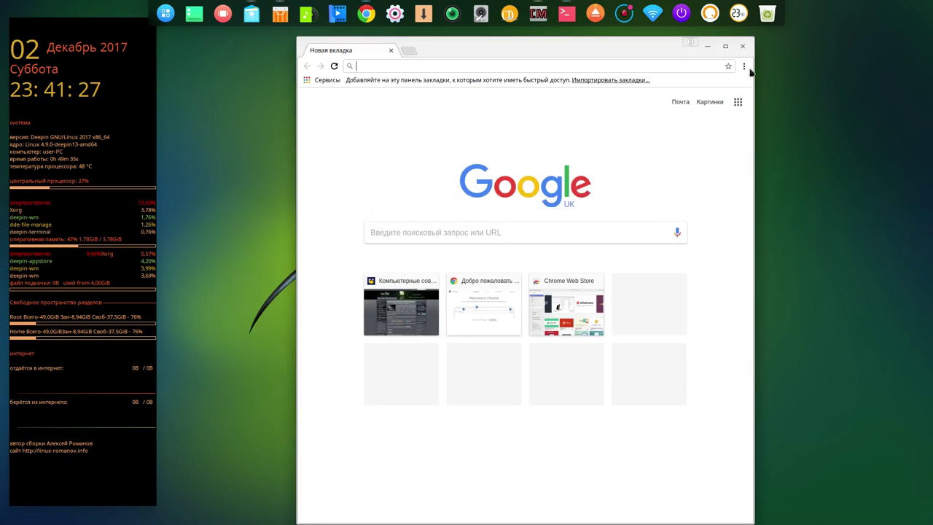
pyautogui.click(707, 46)
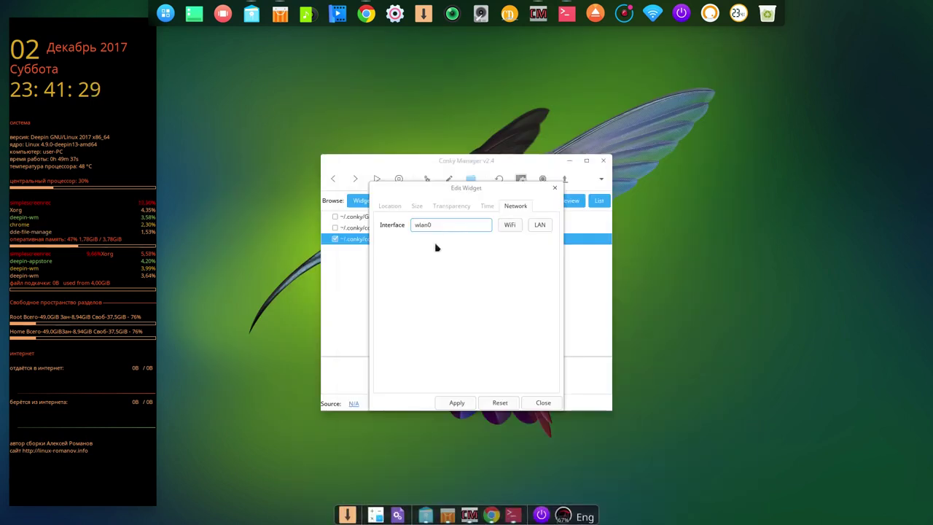
pyautogui.moveTo(439, 226); pyautogui.dragTo(409, 224)
pyautogui.rightClick(415, 229)
pyautogui.click(436, 259)
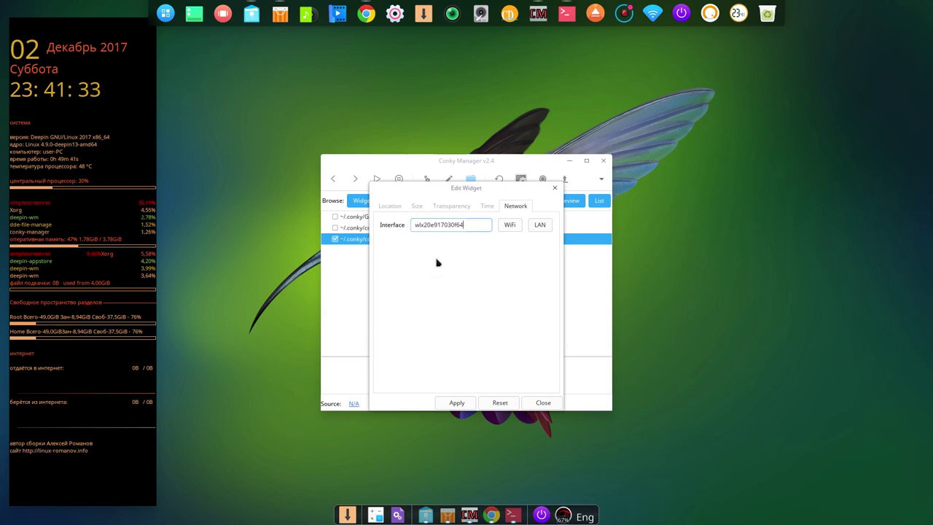
pyautogui.click(458, 405)
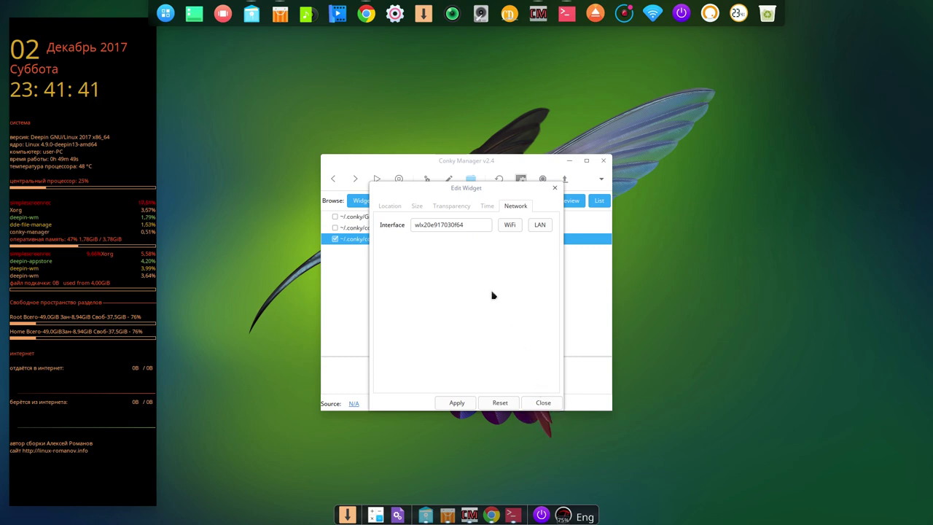
# Bring Chrome back up and load the linux-romanov.info site from the browsing history to generate network traffic.
pyautogui.click(491, 515)
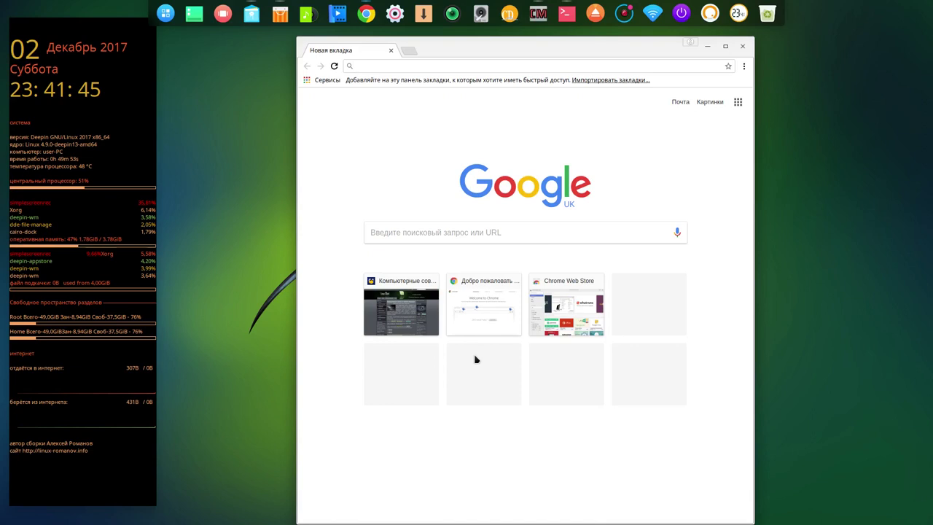
pyautogui.click(708, 47)
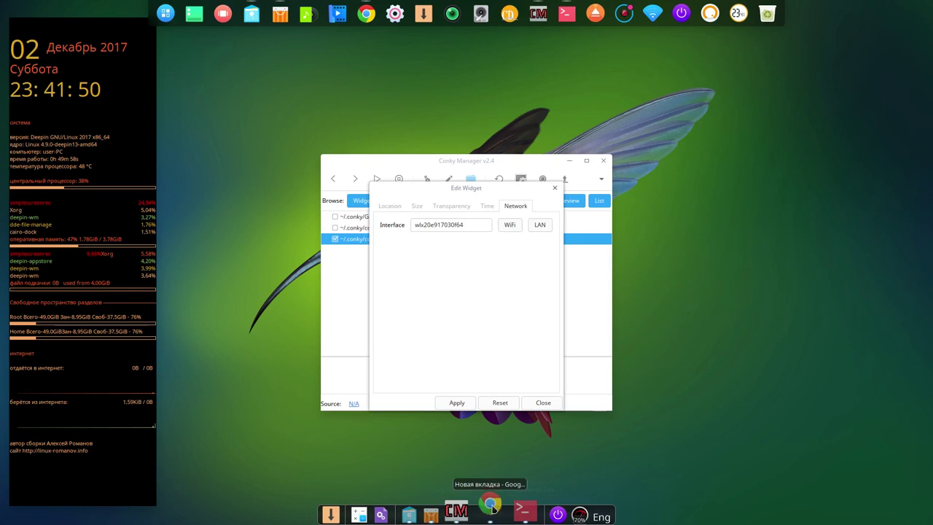
pyautogui.click(477, 514)
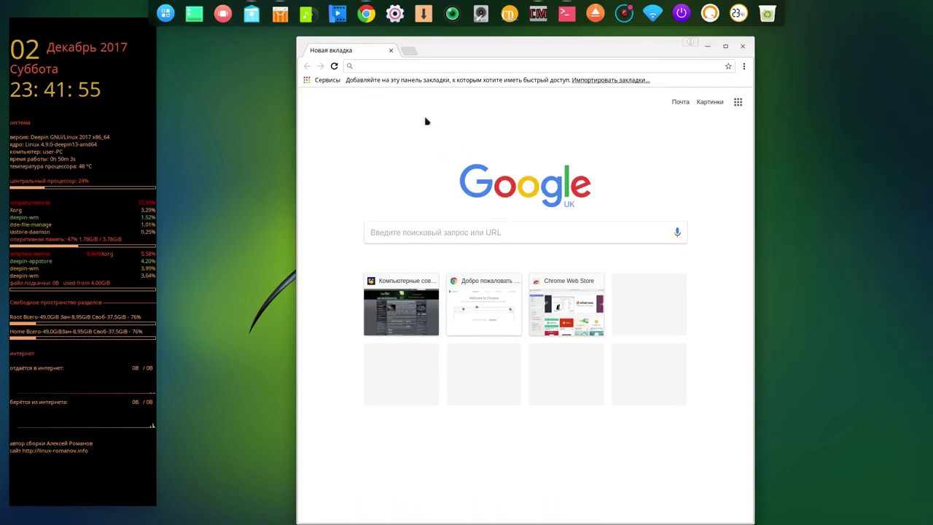
pyautogui.click(744, 66)
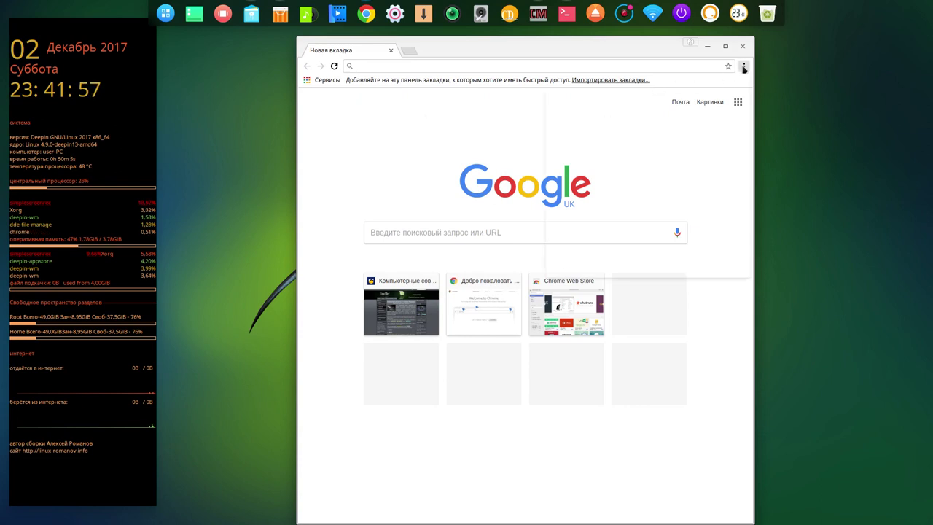
pyautogui.moveTo(657, 126)
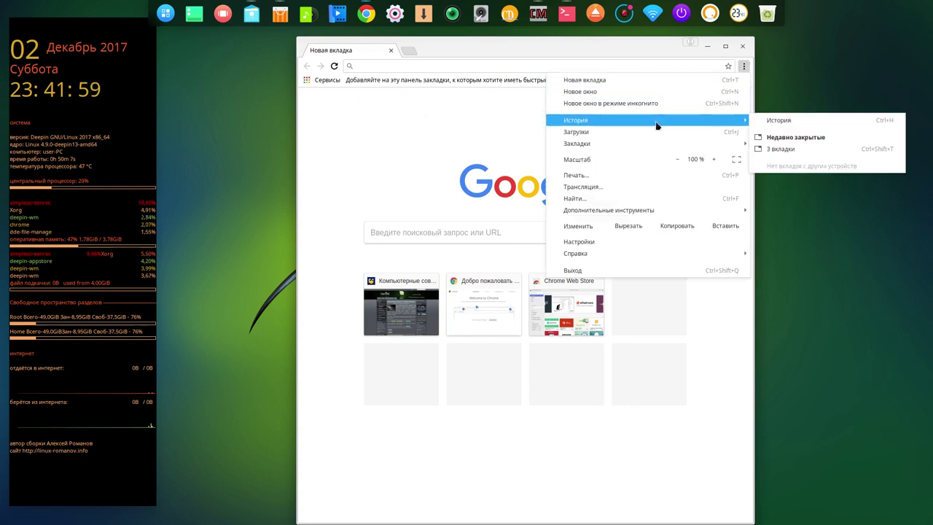
pyautogui.click(776, 122)
pyautogui.click(420, 250)
# Pin the linux-romanov.info tab in Chrome and minimise the browser.
pyautogui.rightClick(359, 53)
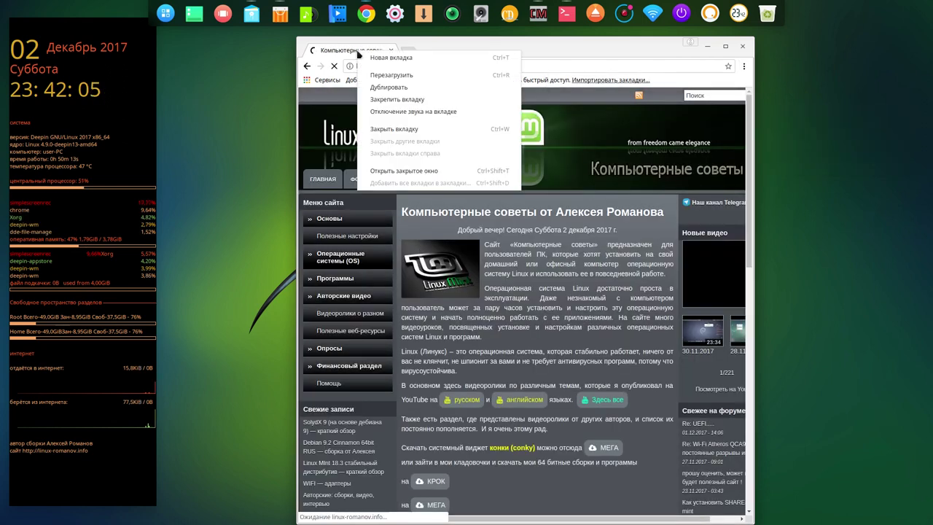
pyautogui.click(381, 99)
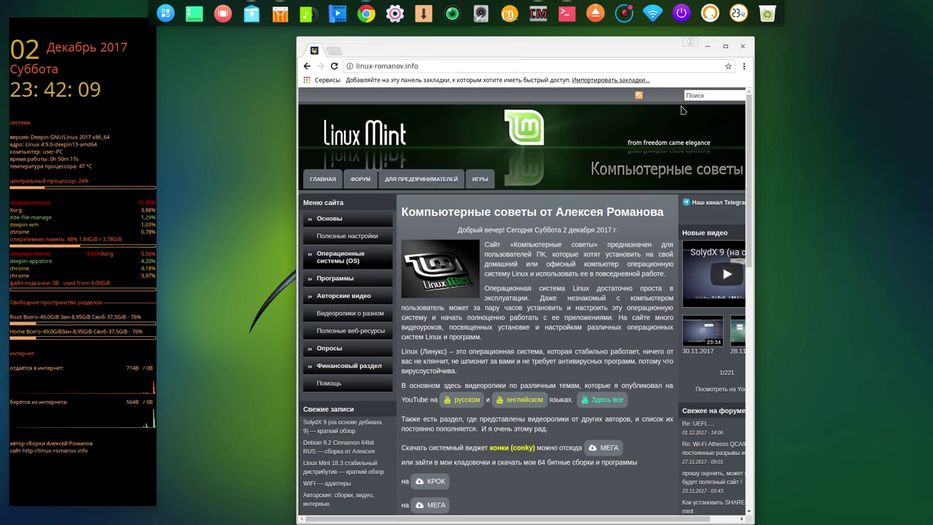
pyautogui.click(708, 47)
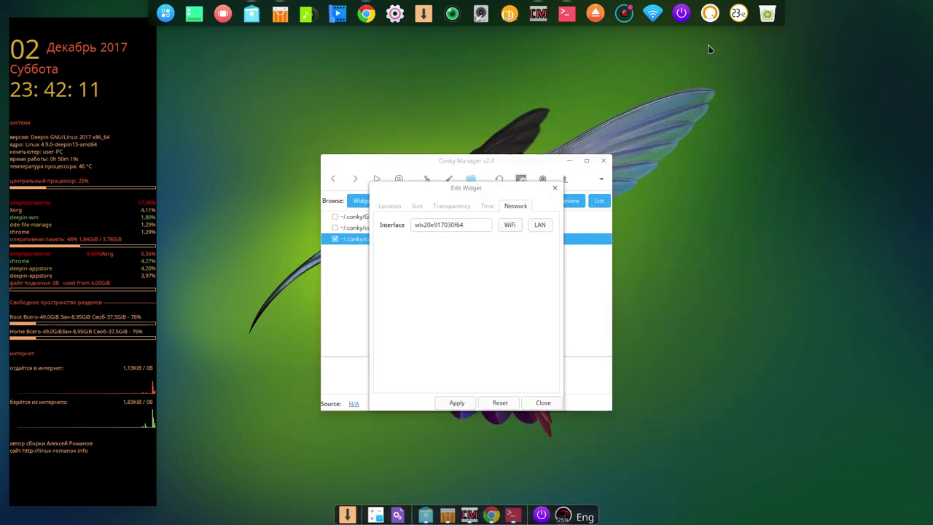
# Try the wired LAN preset as the widget's network interface, restore wlx20e917030f64, apply it and close the widget editor.
pyautogui.click(543, 226)
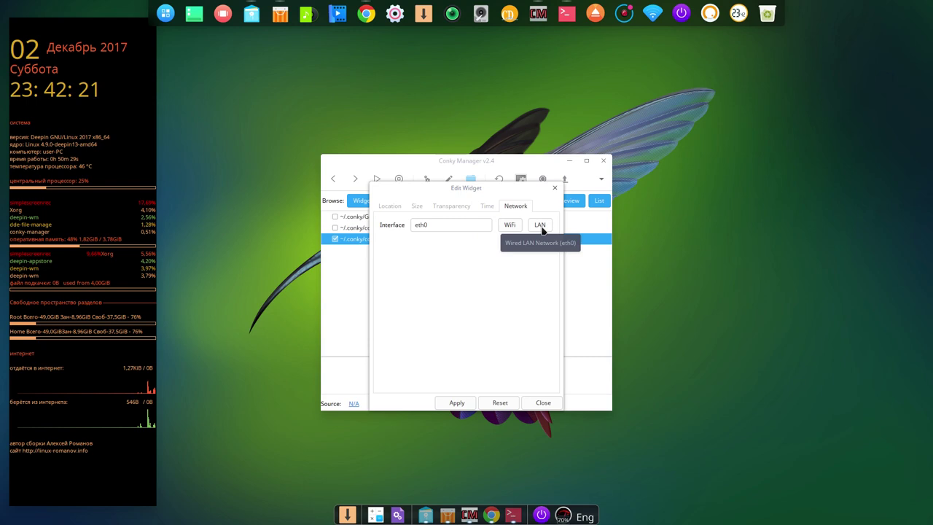
pyautogui.moveTo(459, 227); pyautogui.dragTo(413, 227)
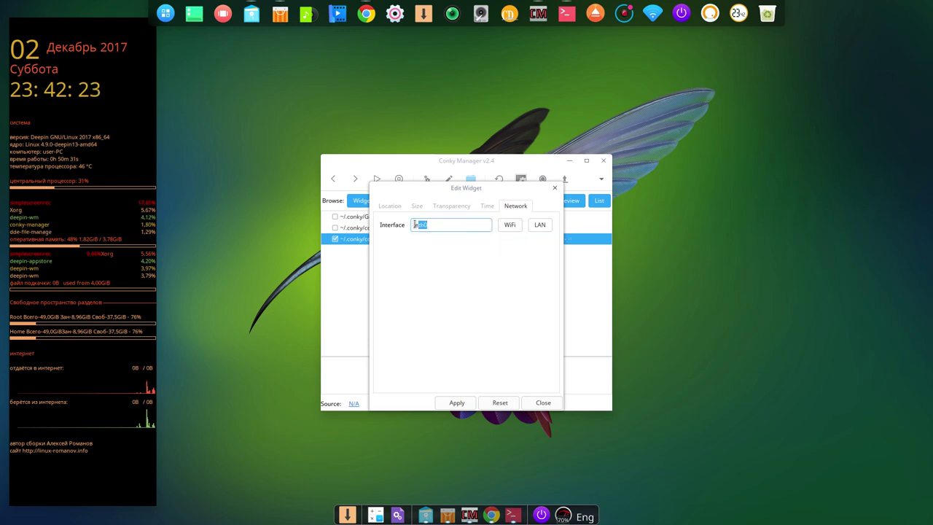
pyautogui.click(442, 258)
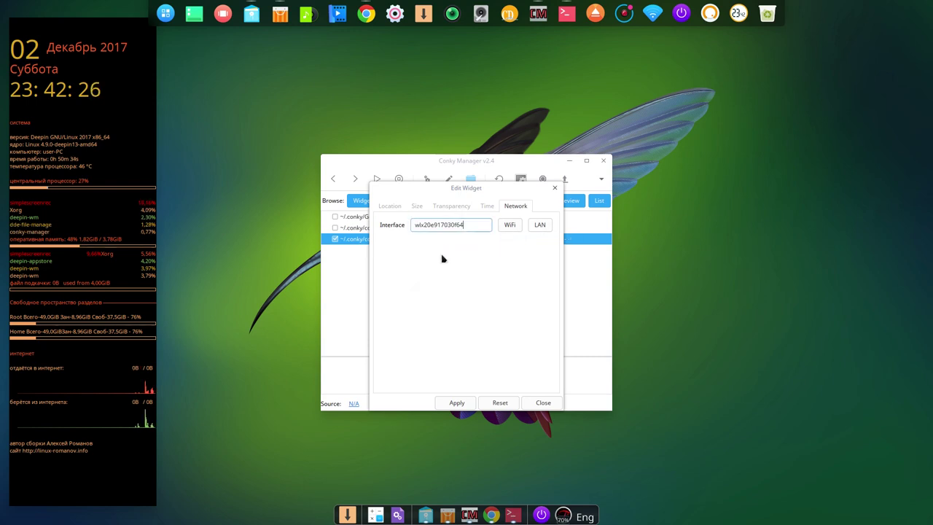
pyautogui.click(458, 404)
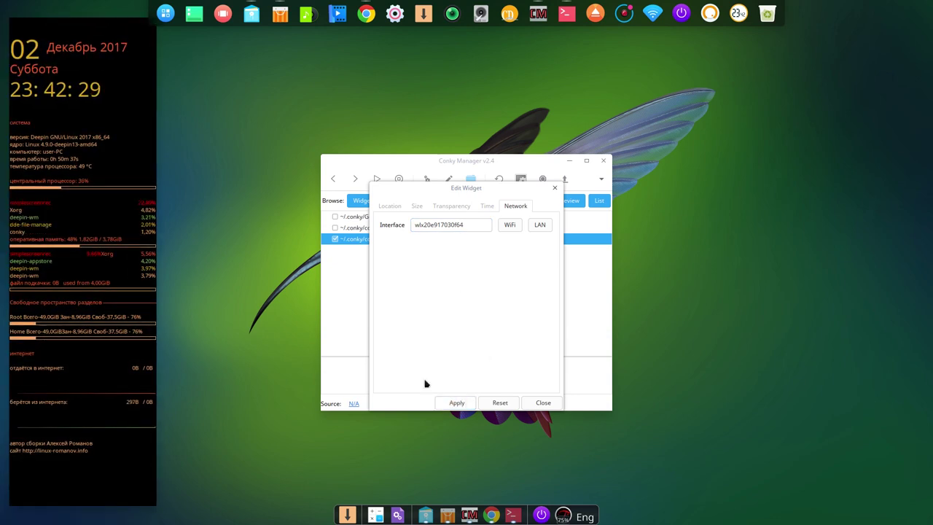
pyautogui.click(553, 407)
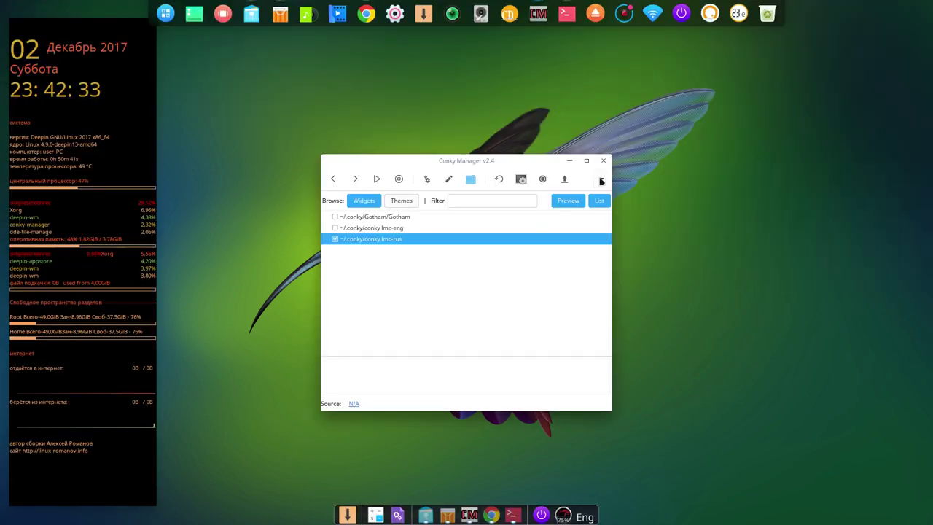
# Turn on running Conky at system startup in the Conky Manager application settings and close Conky Manager.
pyautogui.click(602, 179)
pyautogui.click(617, 197)
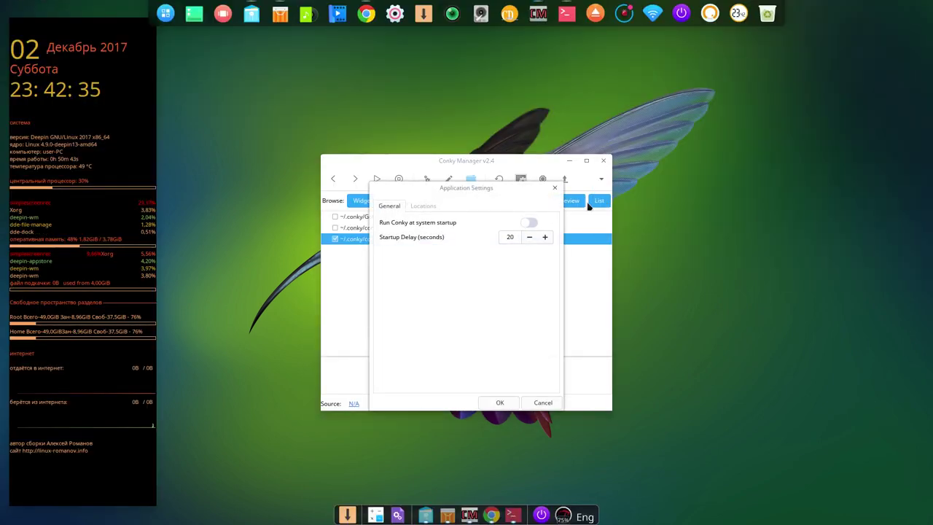
pyautogui.click(530, 223)
pyautogui.click(502, 404)
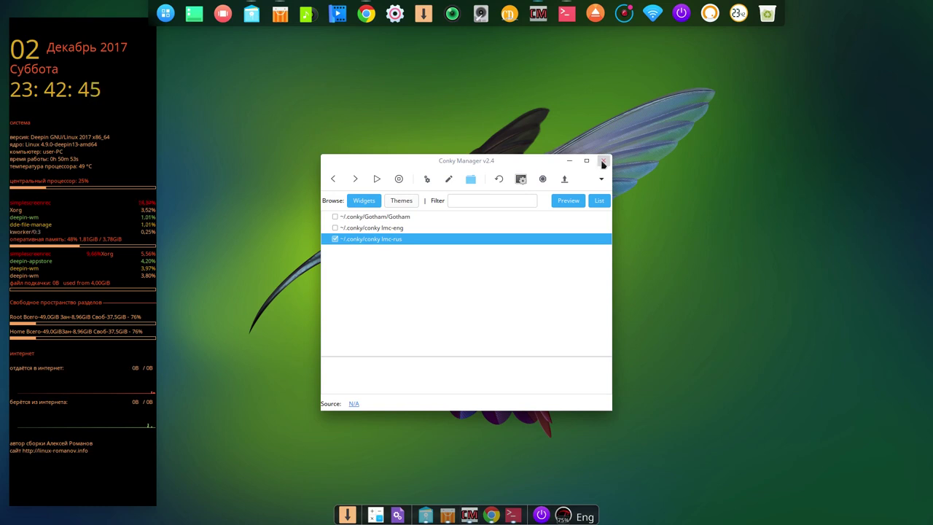
pyautogui.click(603, 163)
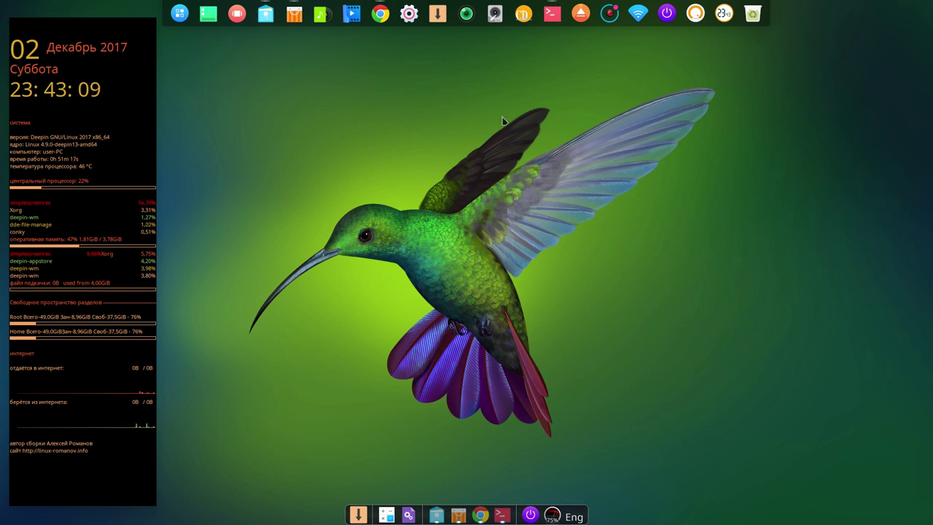
pyautogui.rightClick(609, 16)
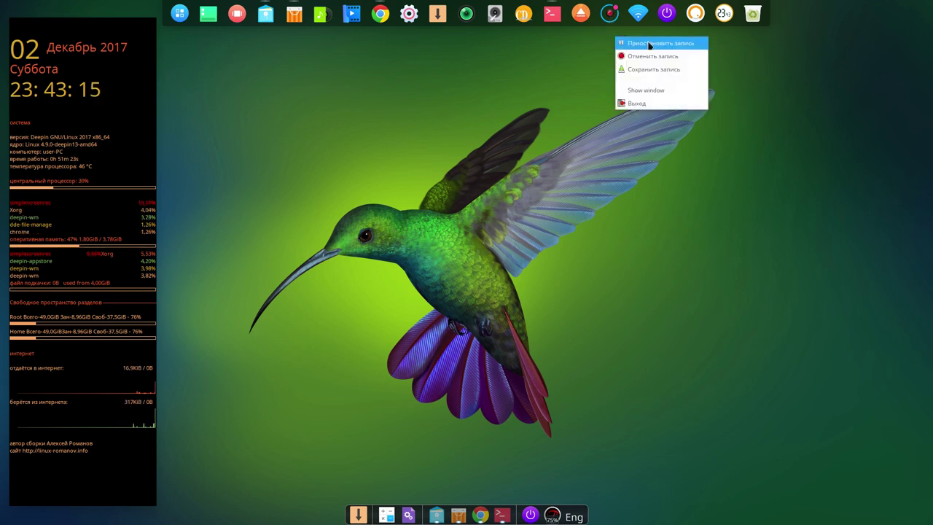
pyautogui.click(649, 43)
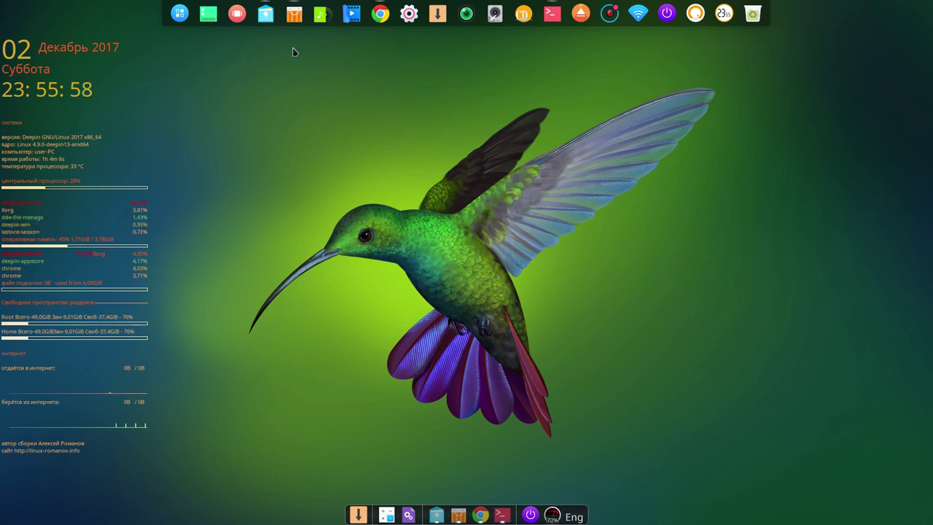
# Search the application launcher for "clo", launch Deepin Clone and authorise it with the account password.
pyautogui.click(180, 14)
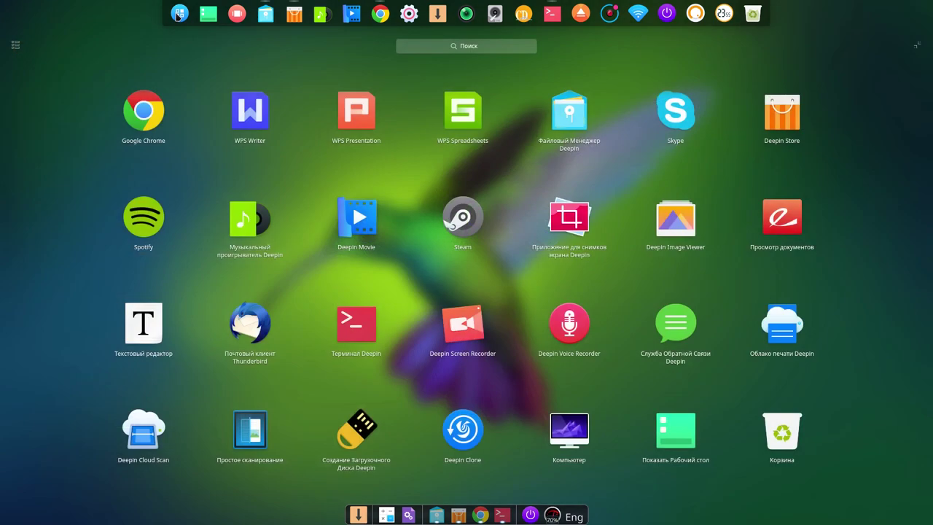
pyautogui.click(421, 48)
pyautogui.write('c')
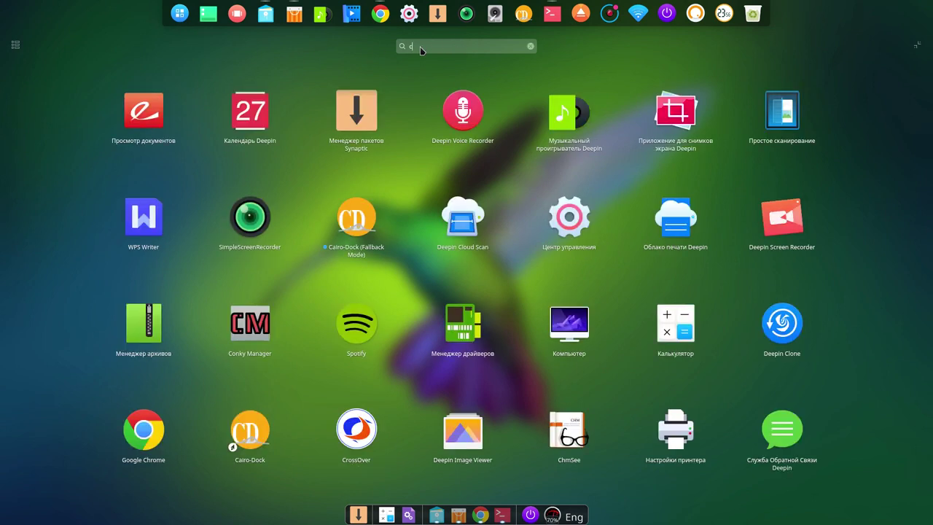
pyautogui.write('lo')
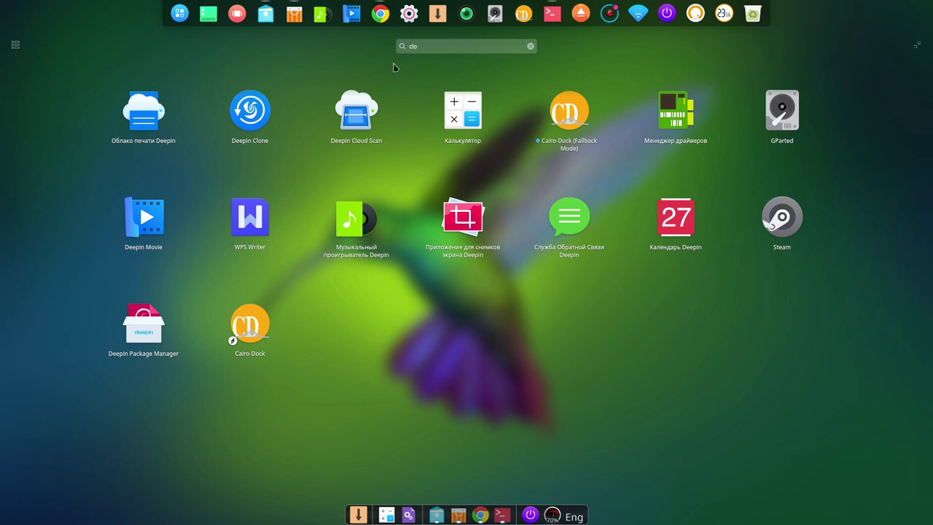
pyautogui.click(248, 120)
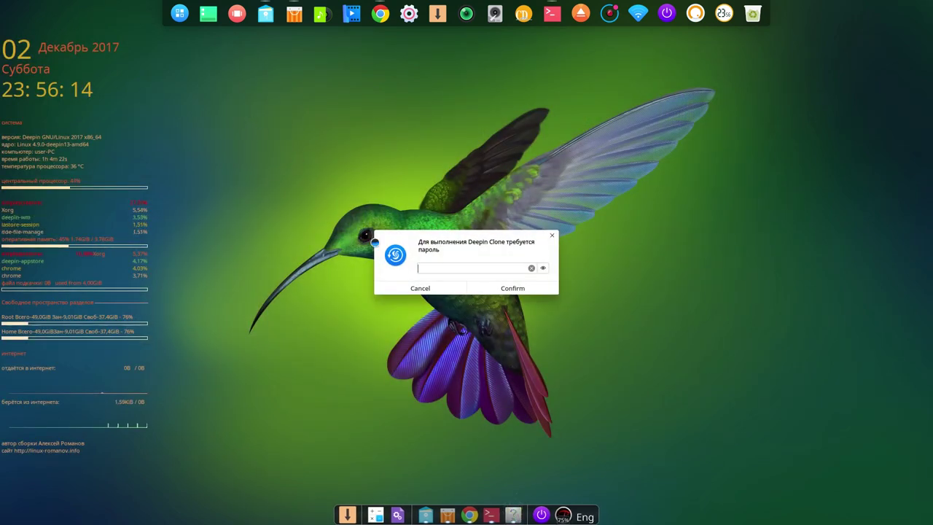
pyautogui.write('1')
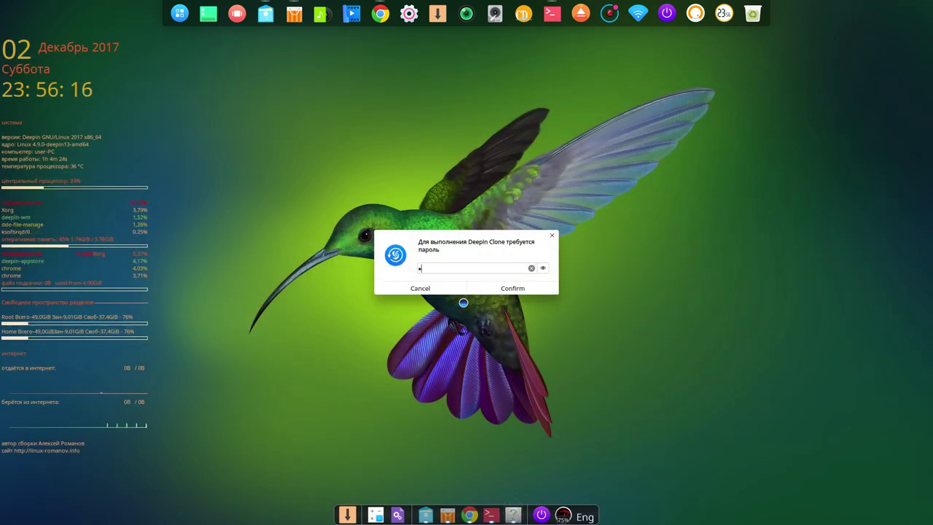
pyautogui.click(512, 289)
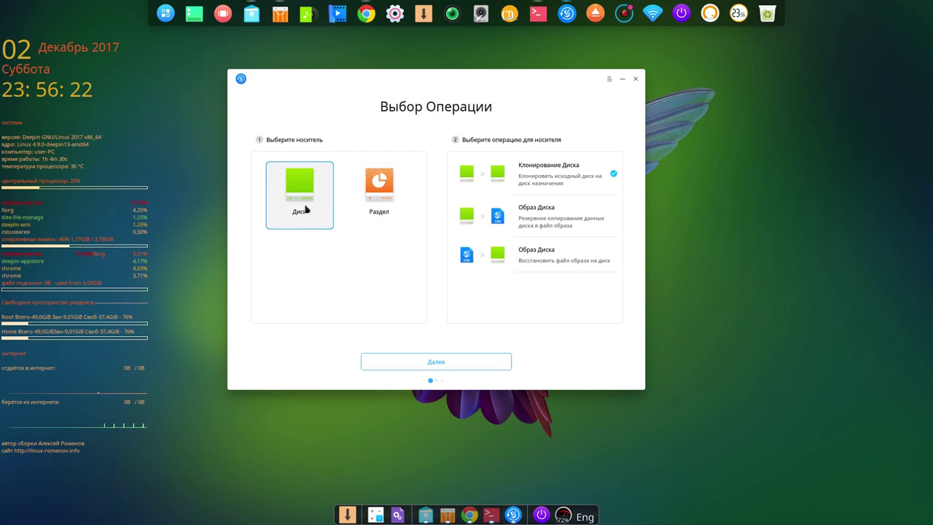
# Compare the clone, backup and restore operations Deepin Clone offers for disks and for partitions, and close it.
pyautogui.click(376, 190)
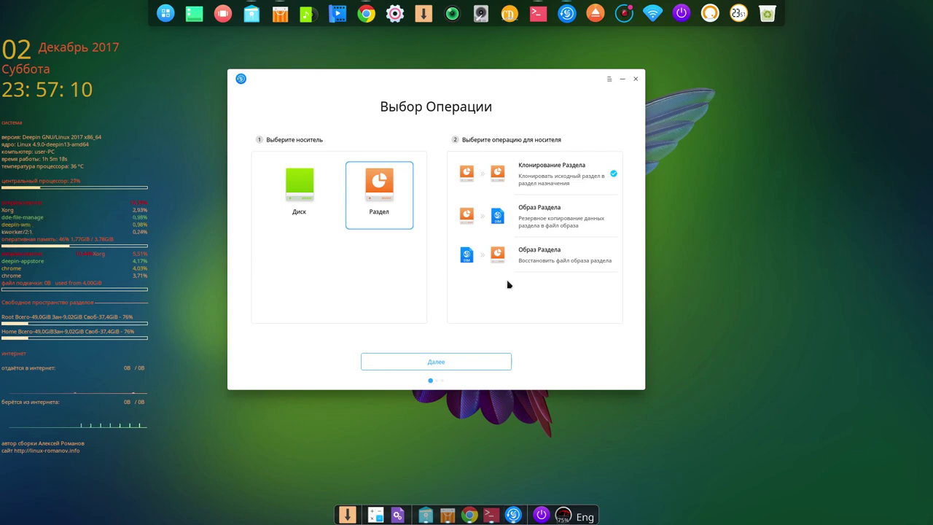
pyautogui.click(297, 204)
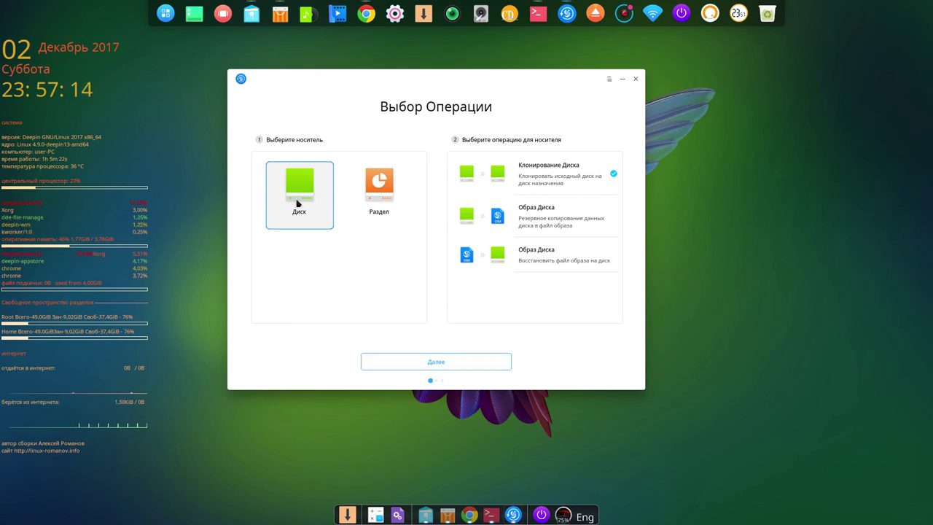
pyautogui.click(374, 192)
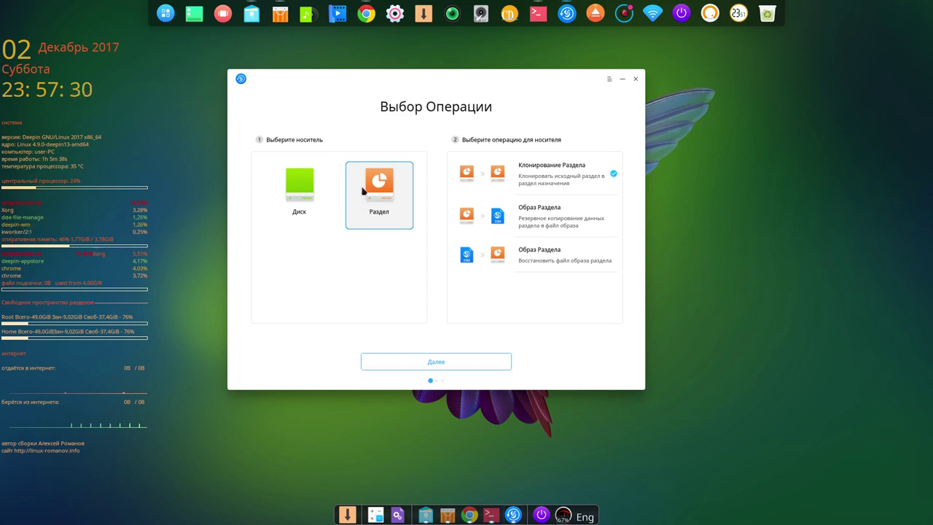
pyautogui.click(635, 81)
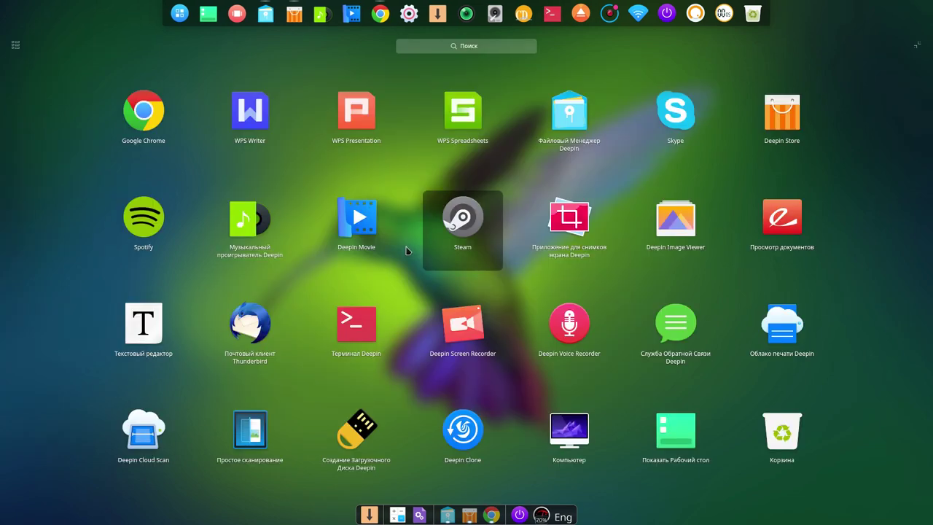
# Demonstrate shrinking and enlarging the launcher's application icons, switch the launcher to the category view and leave it.
pyautogui.scroll(-1, 406, 250)
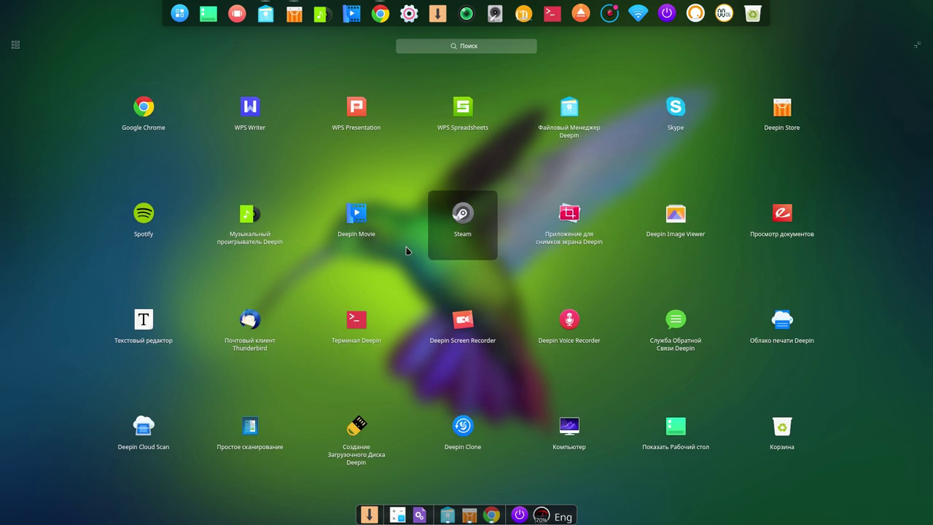
pyautogui.scroll(1, 406, 250)
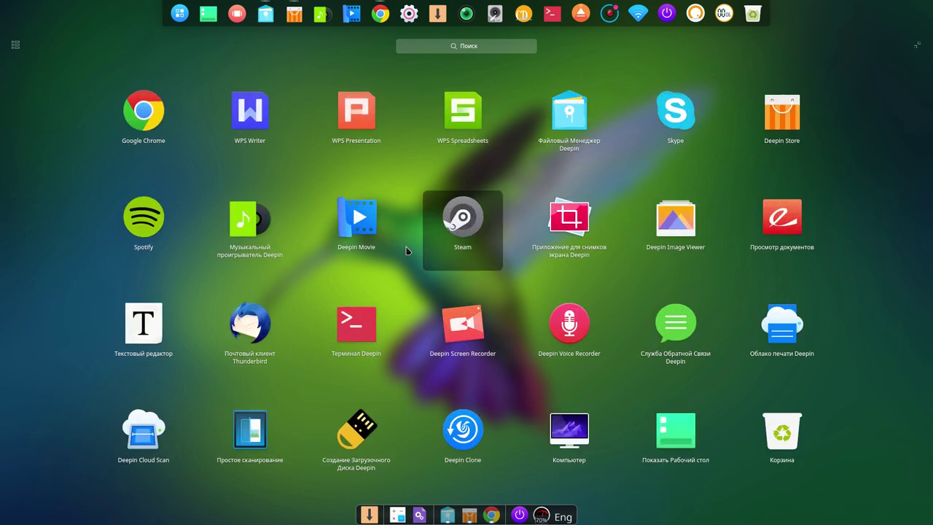
pyautogui.scroll(1, 407, 250)
pyautogui.scroll(-1, 406, 250)
pyautogui.scroll(-1, 407, 250)
pyautogui.scroll(1, 406, 250)
pyautogui.click(15, 45)
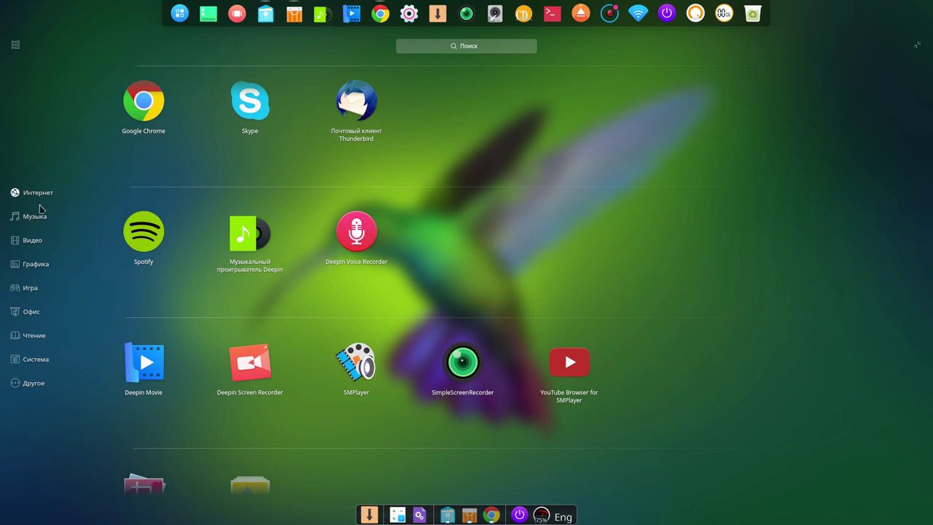
pyautogui.click(62, 121)
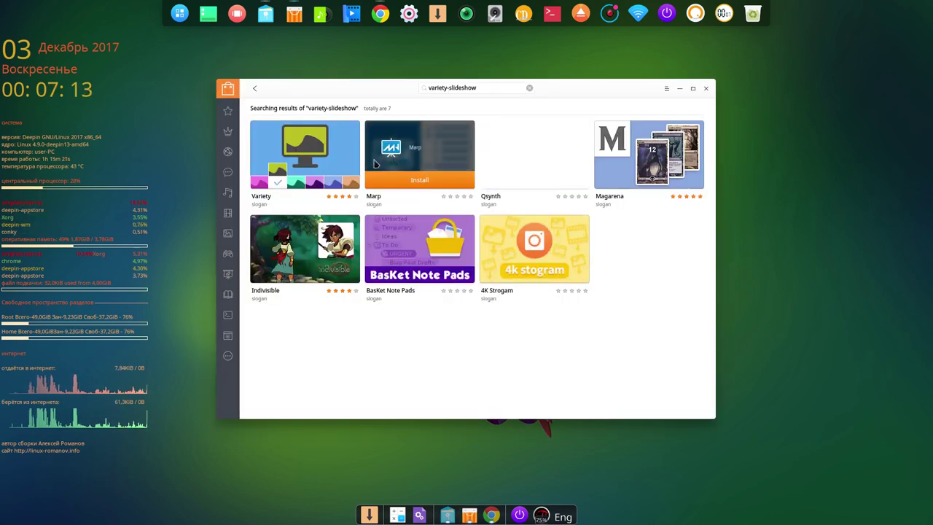
# Open Variety from the variety-slideshow search results in Deepin Store and start installing it.
pyautogui.moveTo(354, 163)
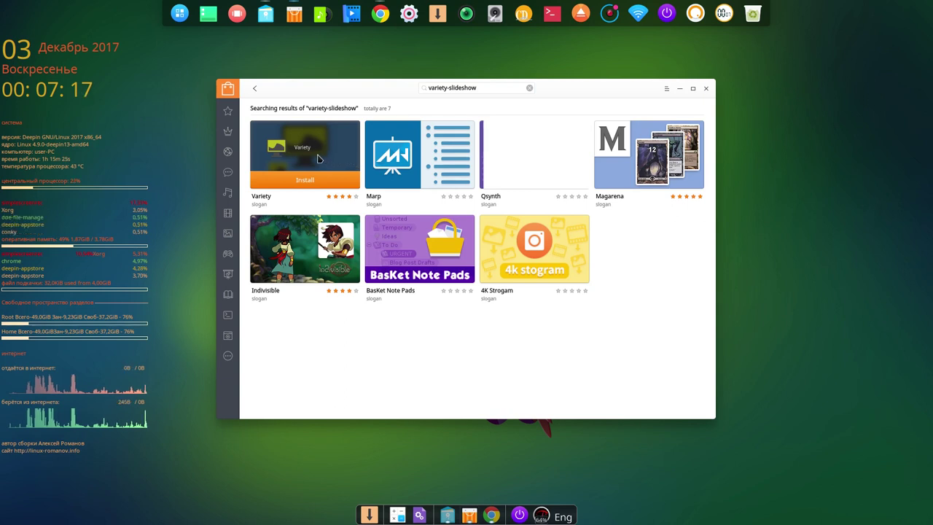
pyautogui.click(318, 159)
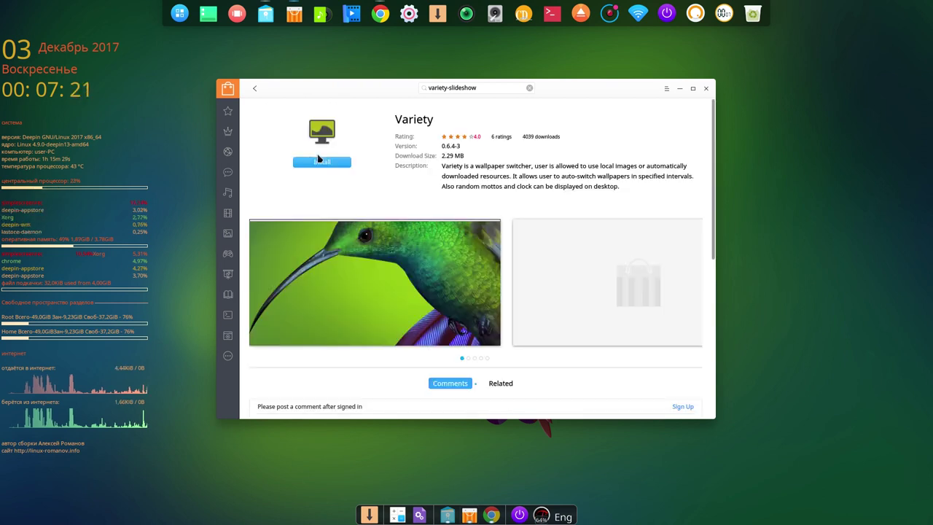
pyautogui.click(326, 163)
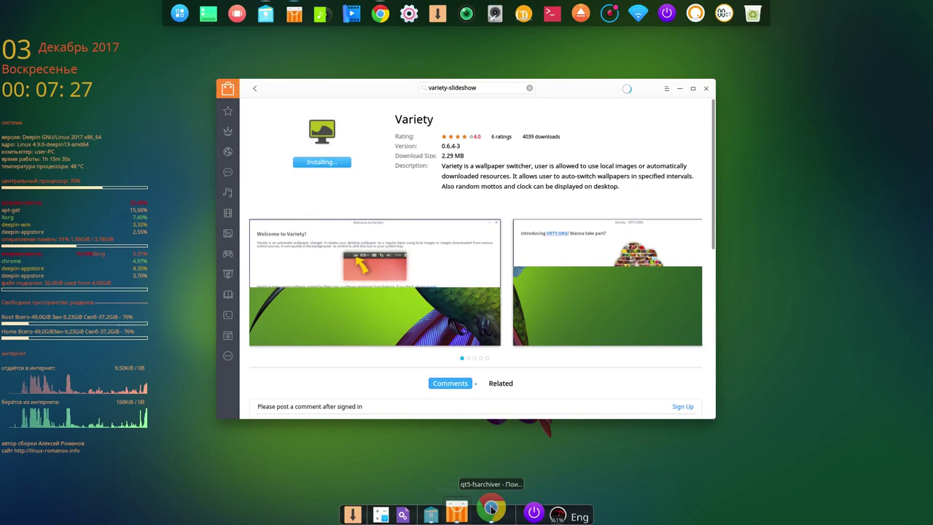
# Switch to Chrome and open the variety folder inside Программы для Linux, Install pack on the КРОК Диск page.
pyautogui.click(492, 514)
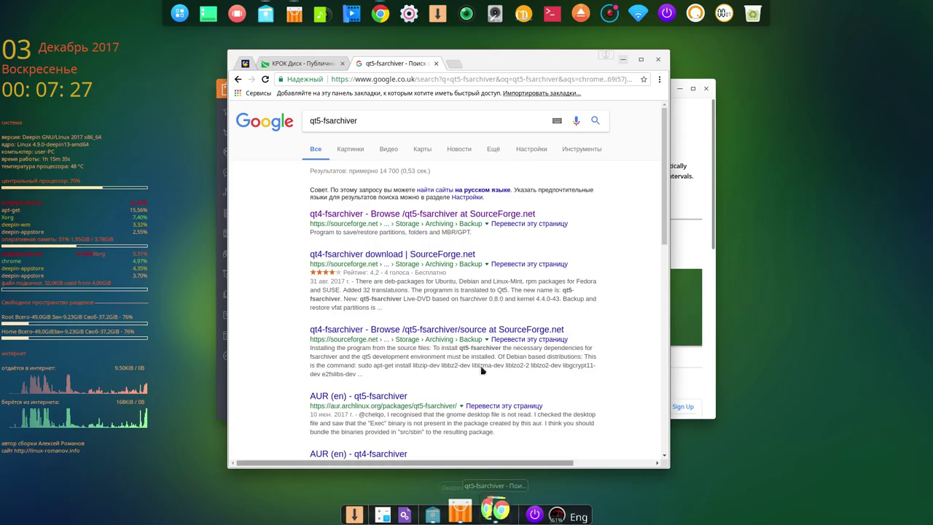
pyautogui.click(310, 65)
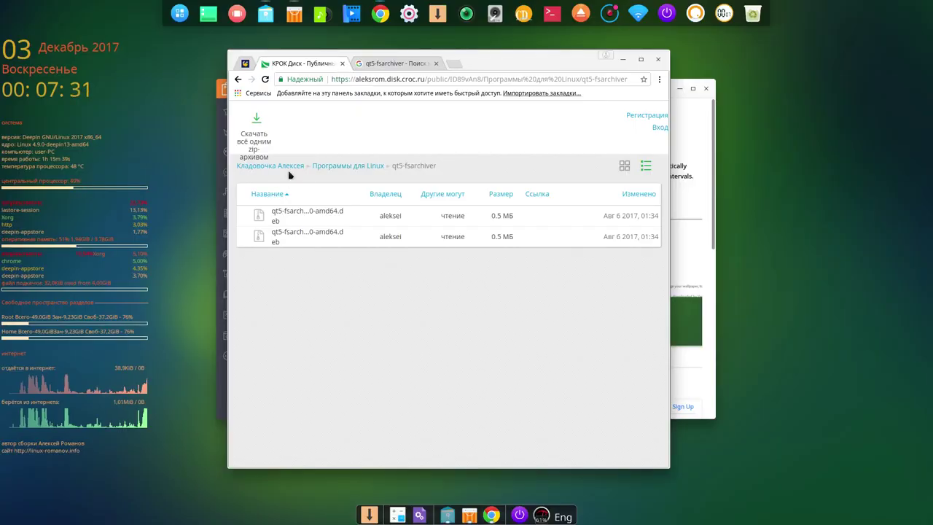
pyautogui.click(358, 166)
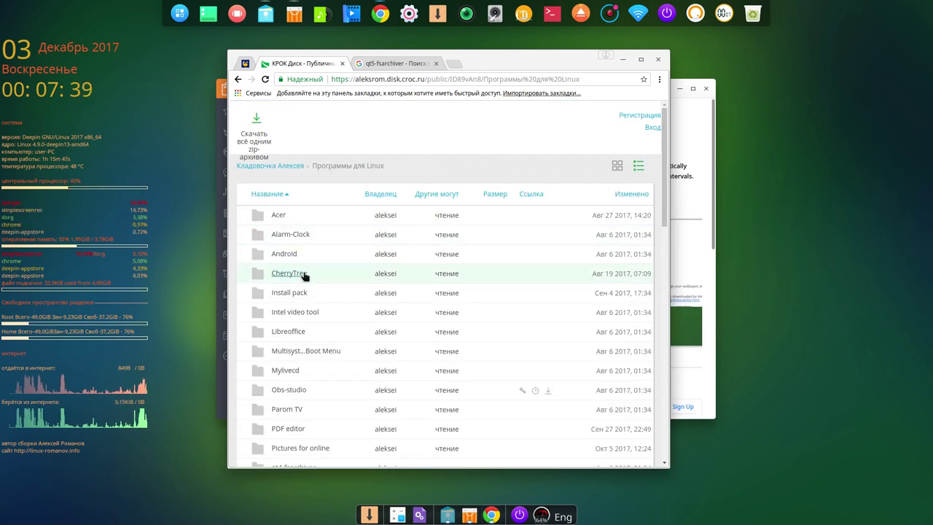
pyautogui.click(292, 295)
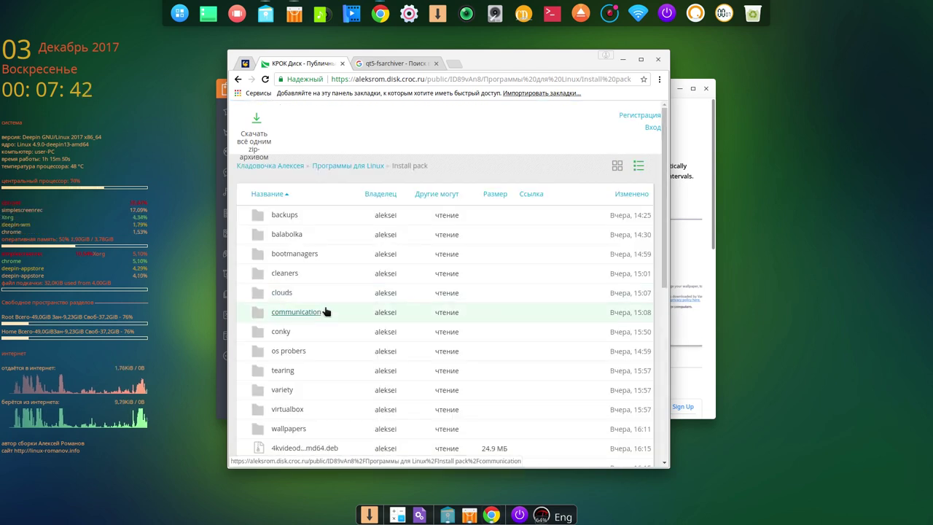
pyautogui.click(290, 390)
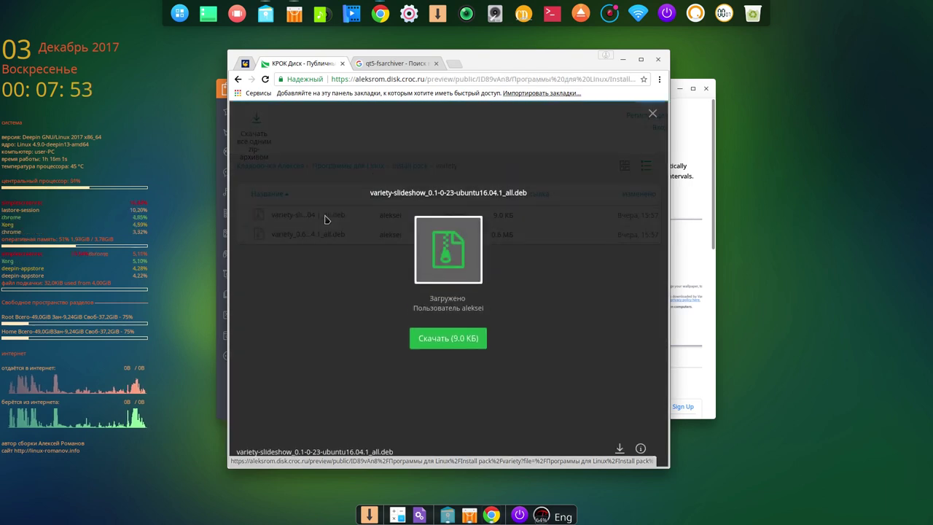
# Download variety-slideshow_0.1-0-23-ubuntu16.04.1_all.deb, leave its preview and keep the file despite the browser's safety warning.
pyautogui.click(468, 339)
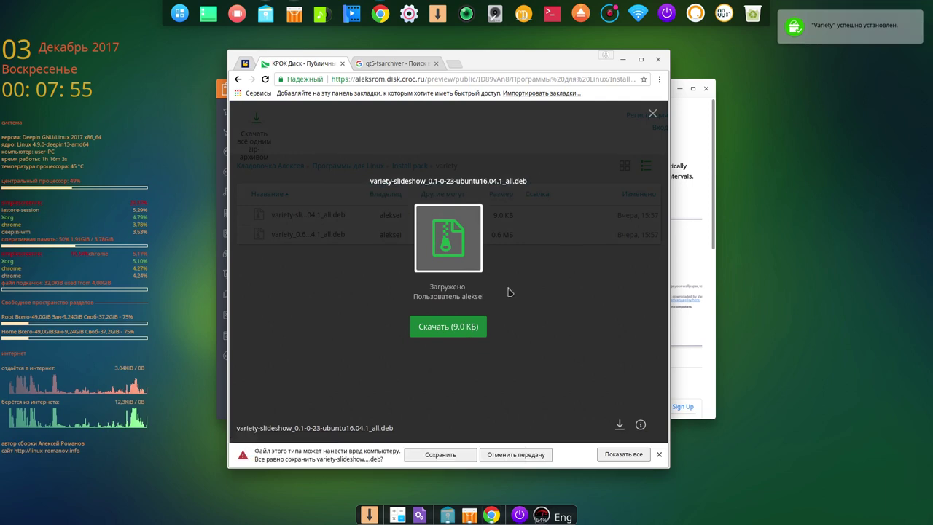
pyautogui.click(652, 116)
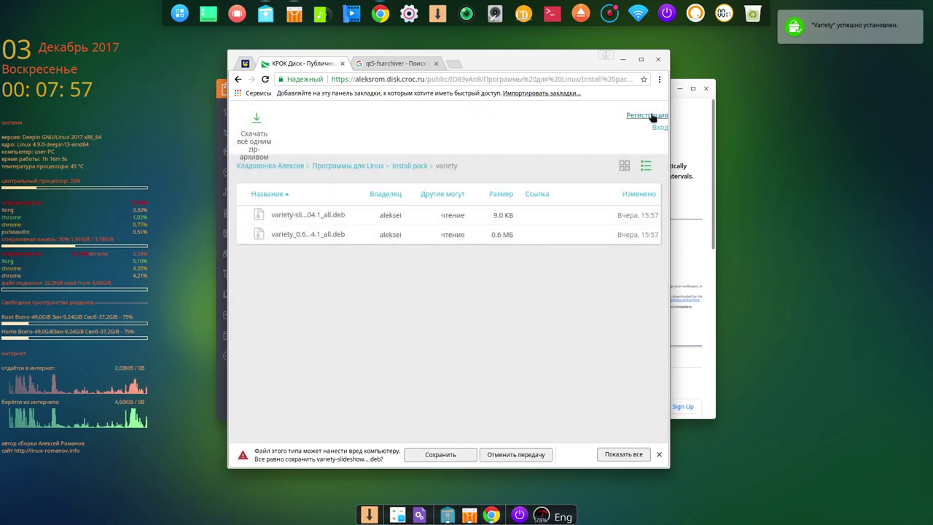
pyautogui.click(440, 455)
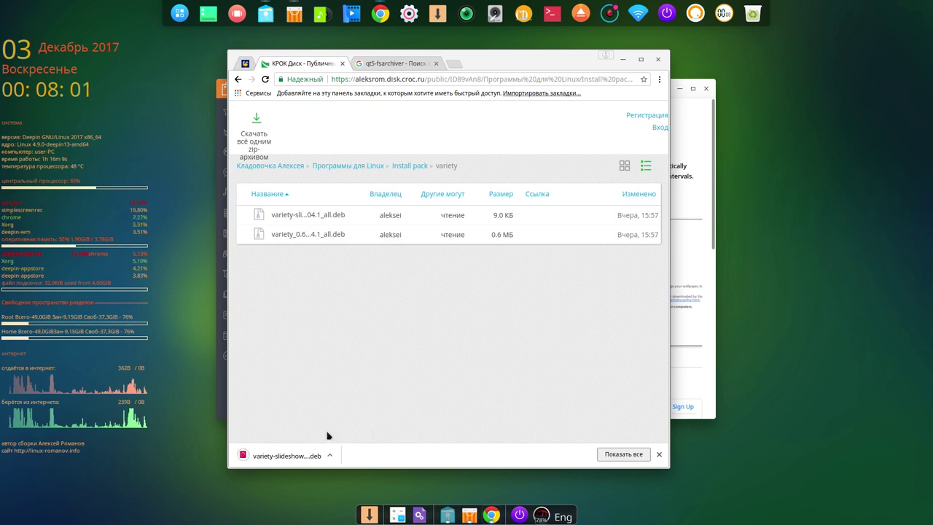
# Install the downloaded variety-slideshow package, authorising it with the account password, and close the browser and the installer.
pyautogui.click(286, 456)
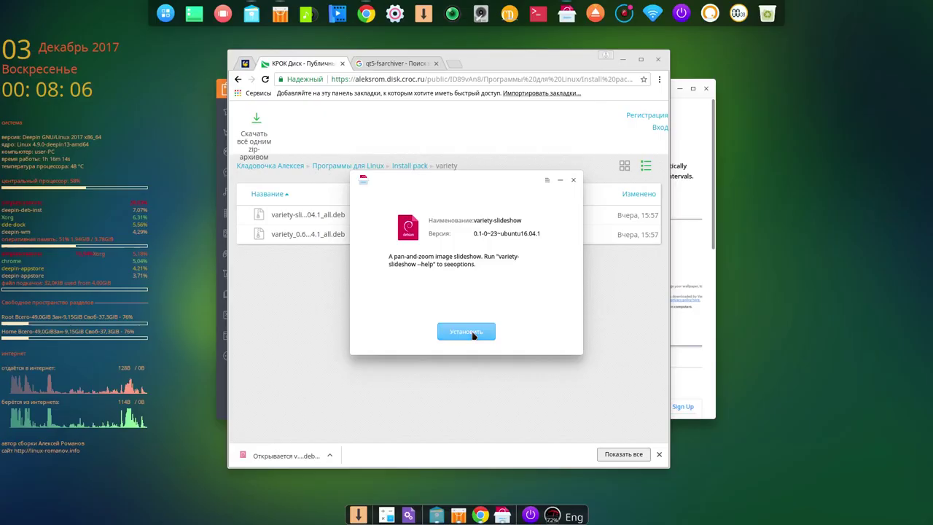
pyautogui.click(467, 332)
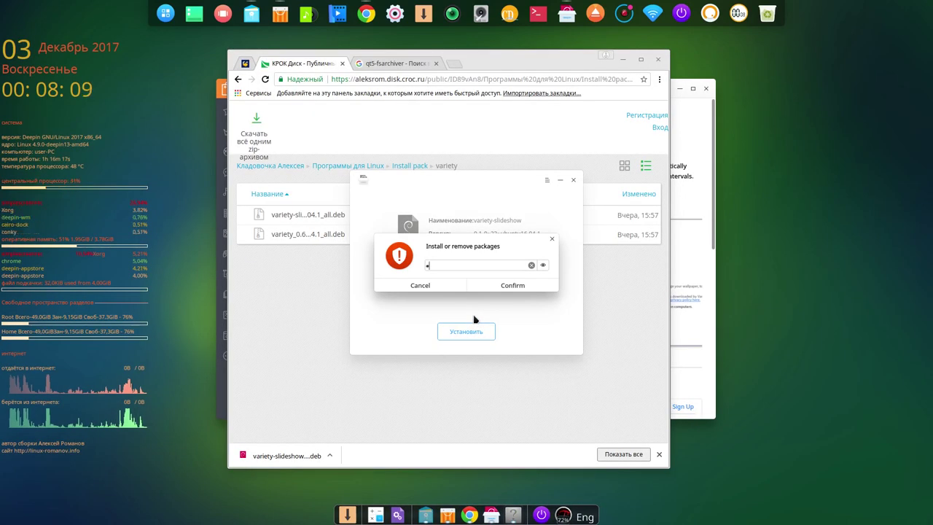
pyautogui.click(514, 286)
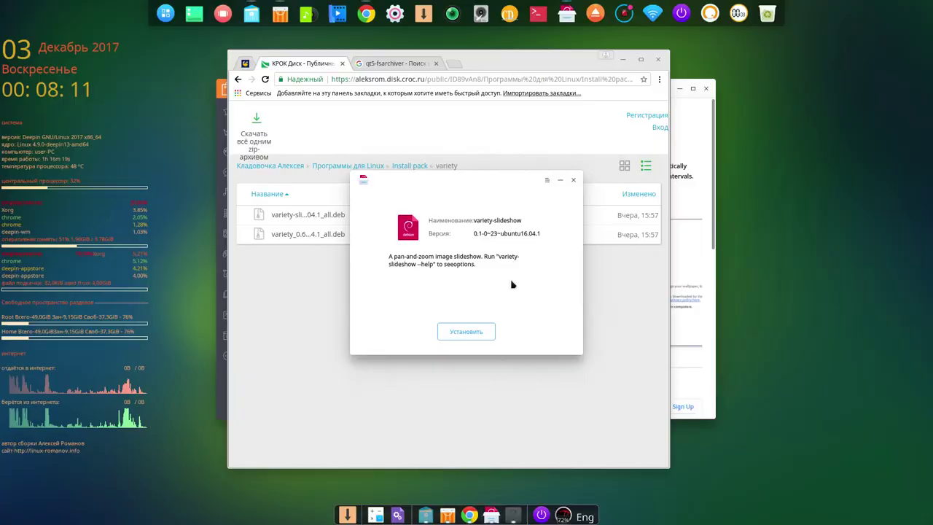
pyautogui.click(657, 64)
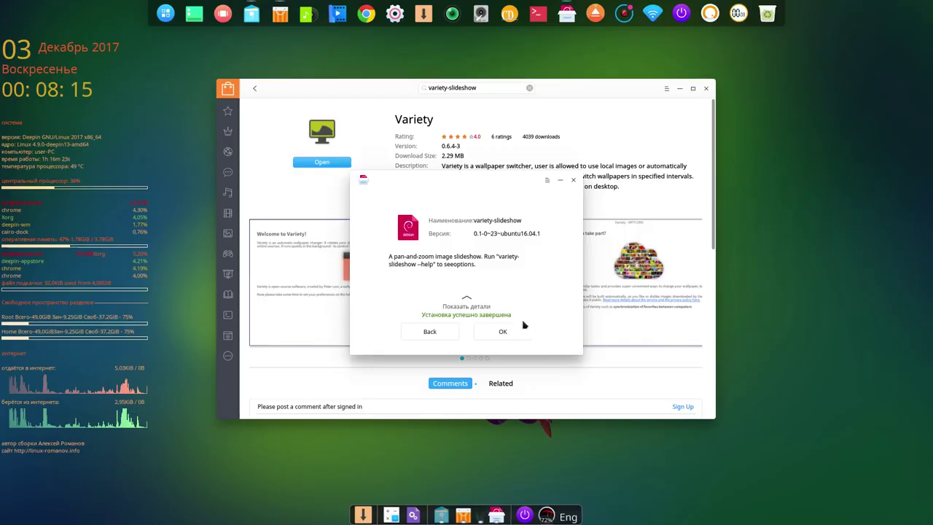
pyautogui.click(514, 331)
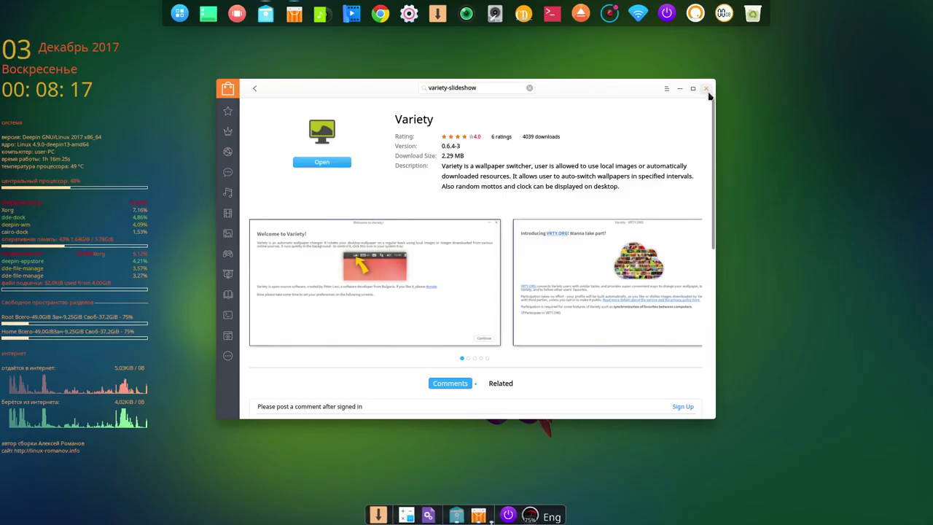
# Launch Variety, close Deepin Store and complete Variety's welcome screens with anonymous participation in VRTY.ORG.
pyautogui.click(340, 164)
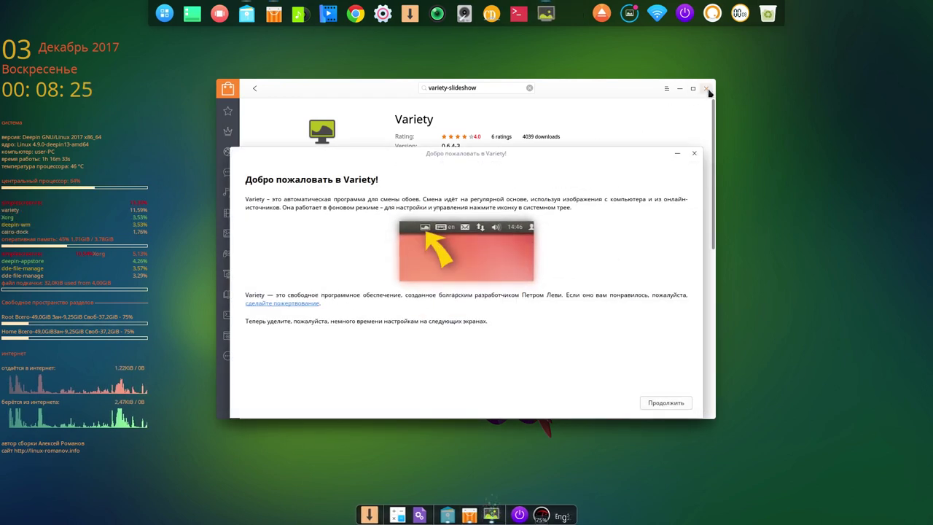
pyautogui.click(708, 92)
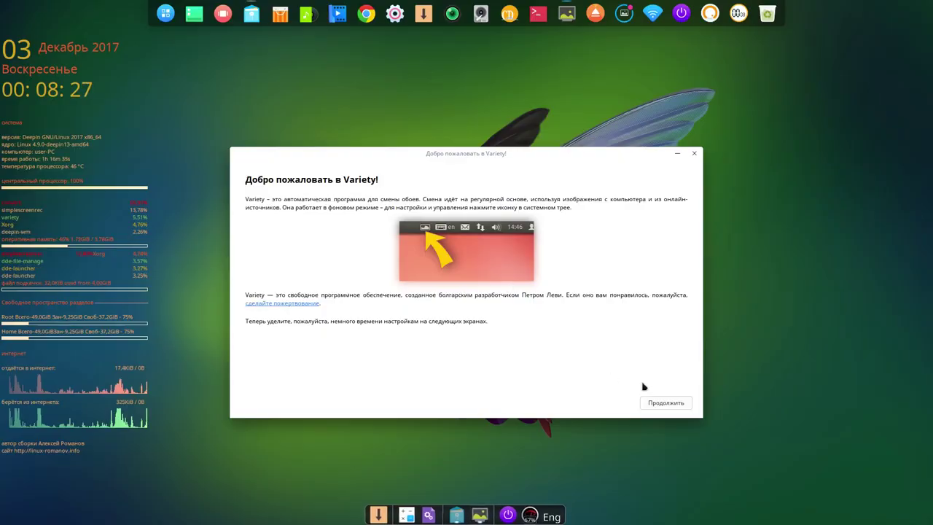
pyautogui.click(664, 406)
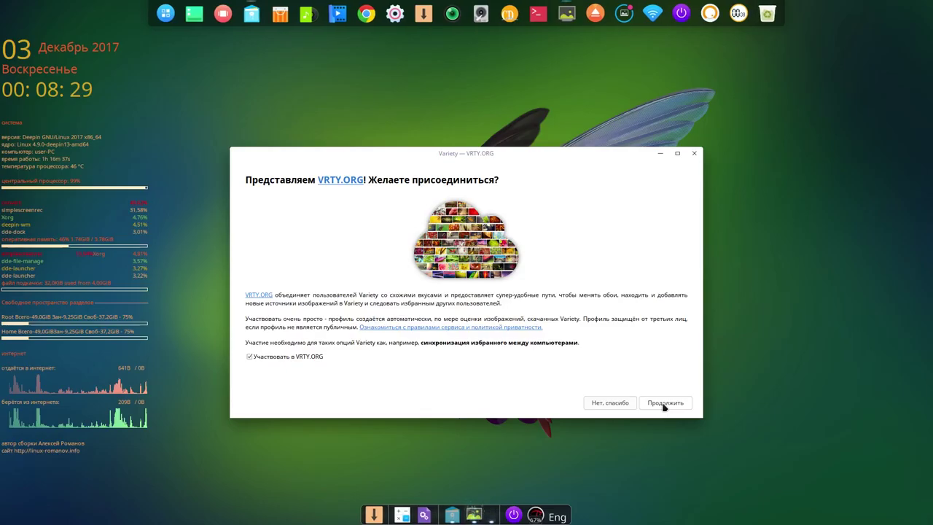
pyautogui.click(665, 404)
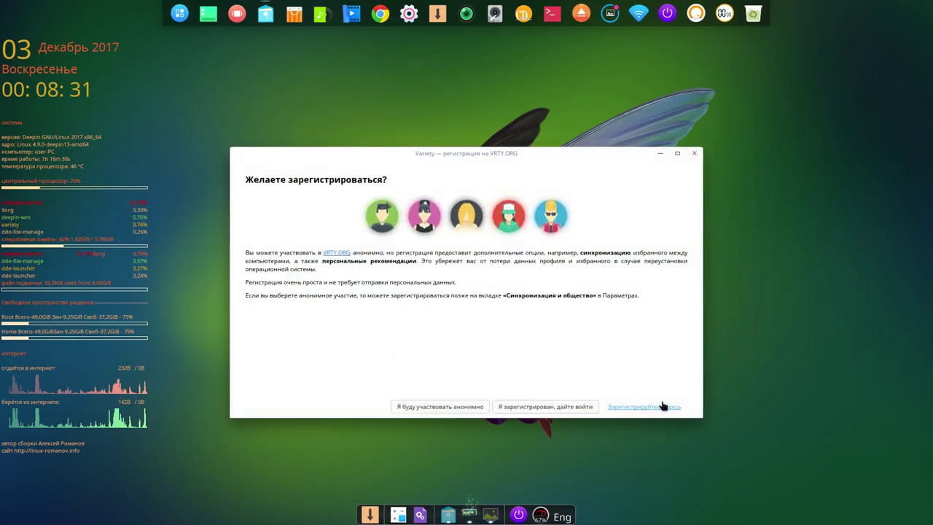
pyautogui.click(459, 407)
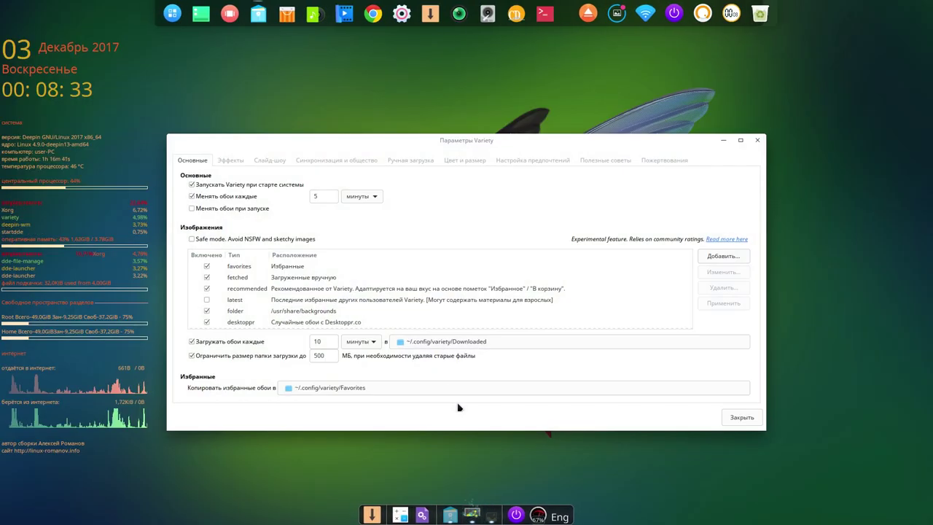
# Set Variety to change wallpaper every 1 minute with a 5000 MB download folder limit, enable the latest image source and close the preferences.
pyautogui.doubleClick(314, 198)
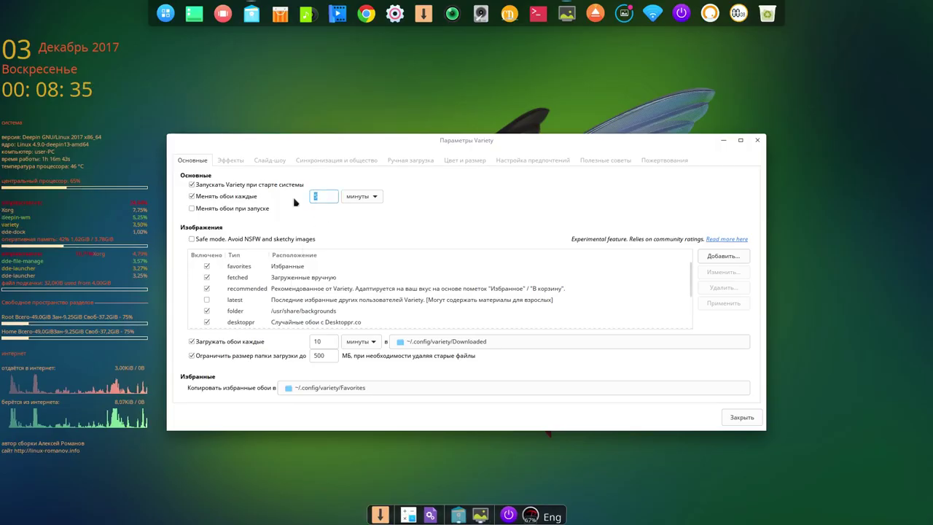
pyautogui.click(327, 355)
pyautogui.write('0')
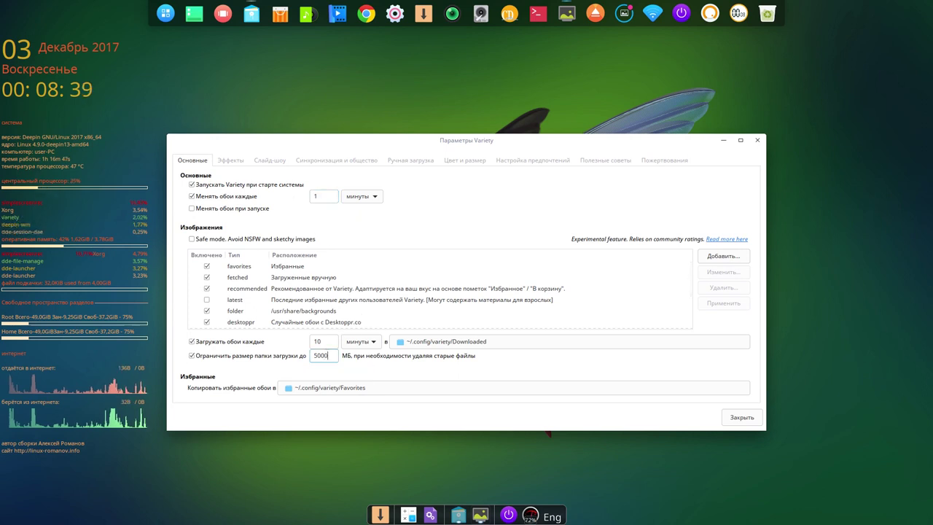
pyautogui.click(207, 301)
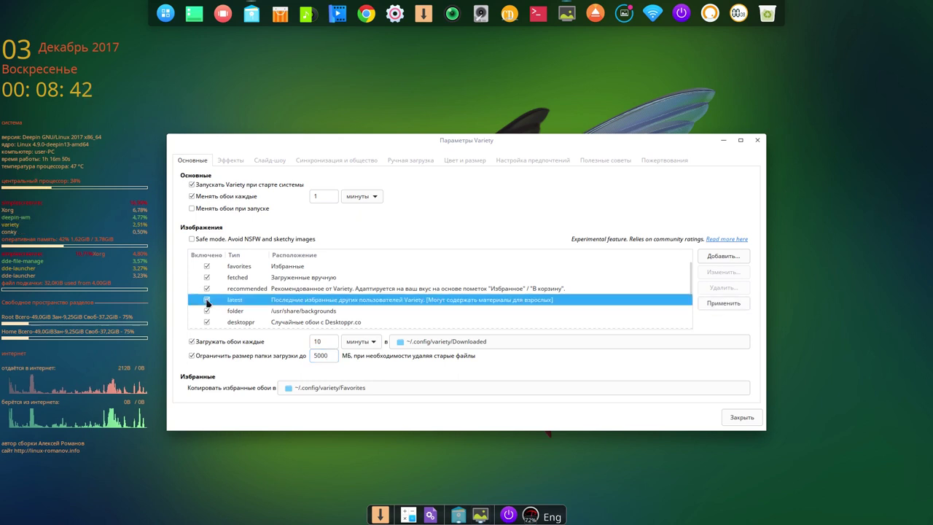
pyautogui.click(743, 416)
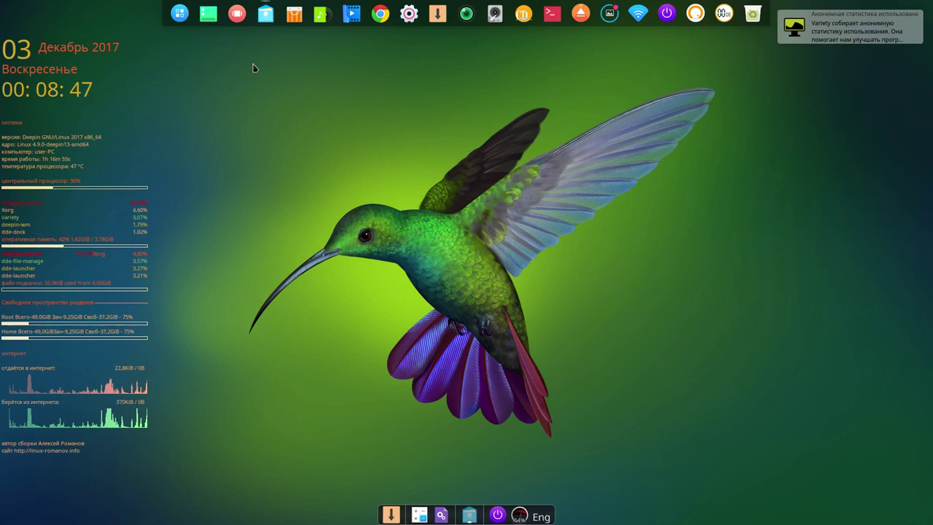
# Search the application launcher for "var", send Variety Slideshow and Variety to the dock, and leave the launcher.
pyautogui.click(180, 14)
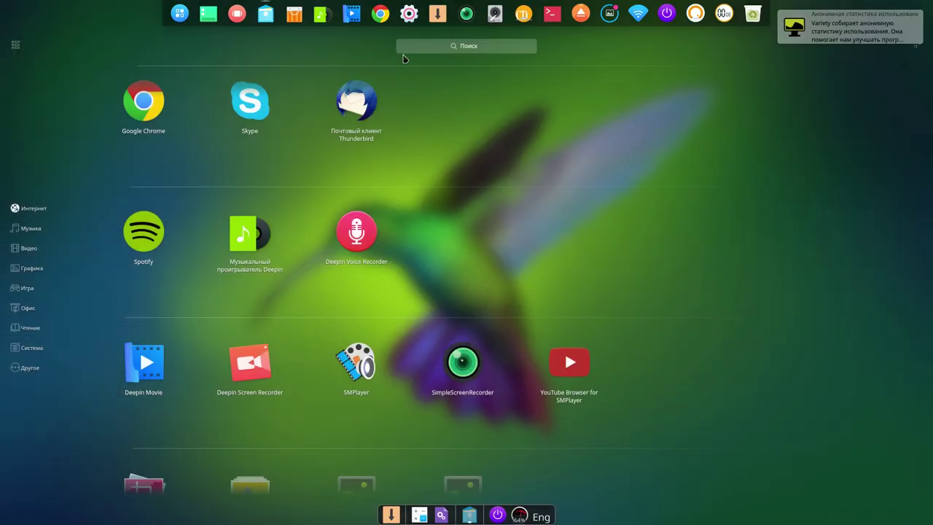
pyautogui.click(418, 51)
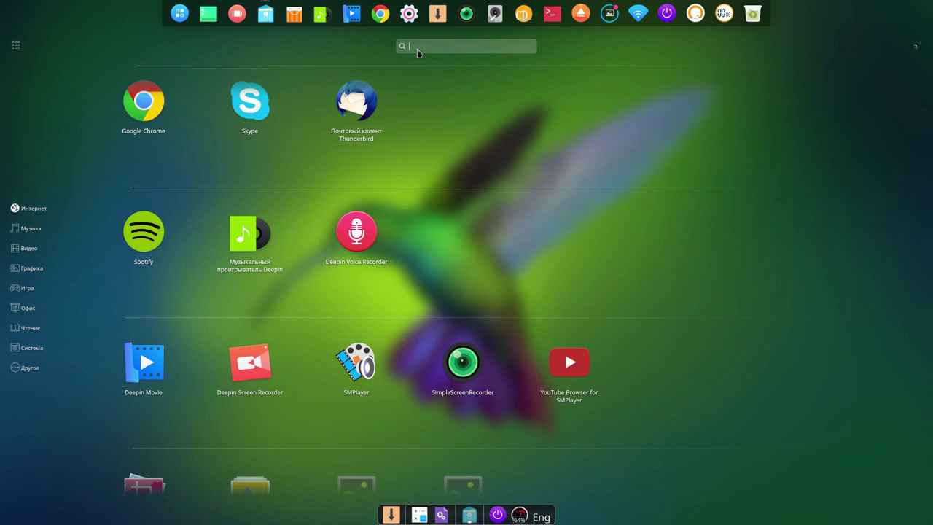
pyautogui.write('var')
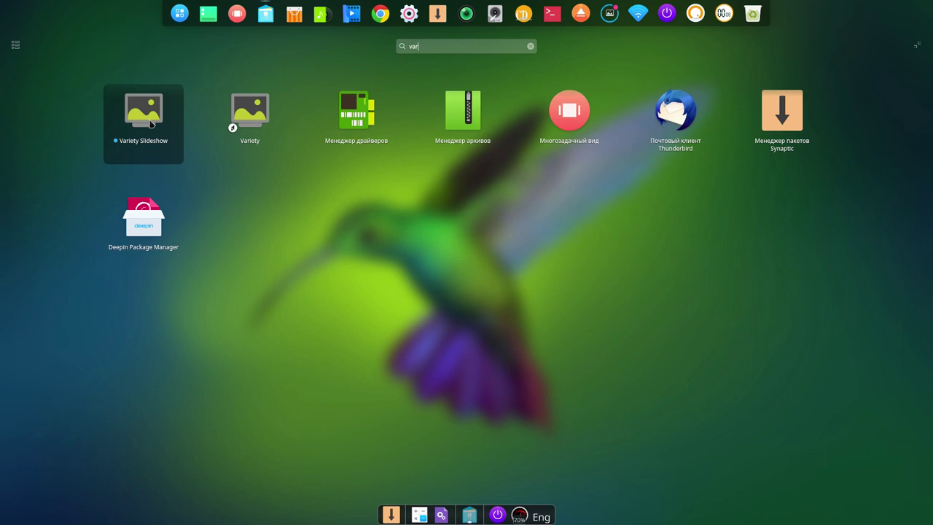
pyautogui.rightClick(150, 124)
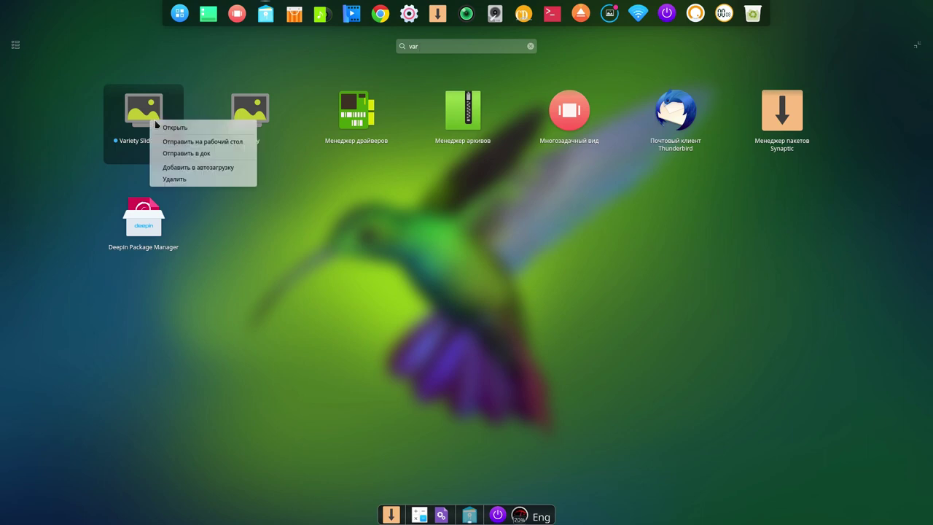
pyautogui.click(176, 153)
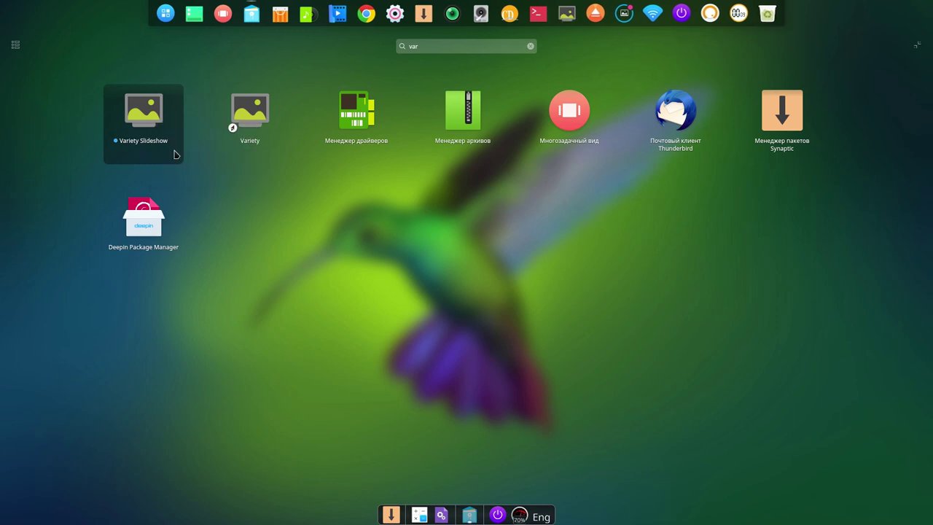
pyautogui.rightClick(259, 121)
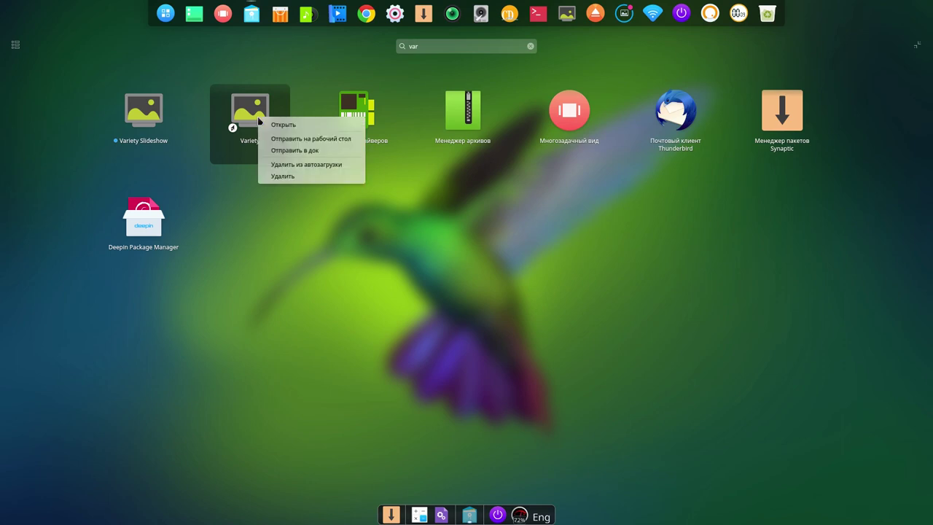
pyautogui.click(285, 151)
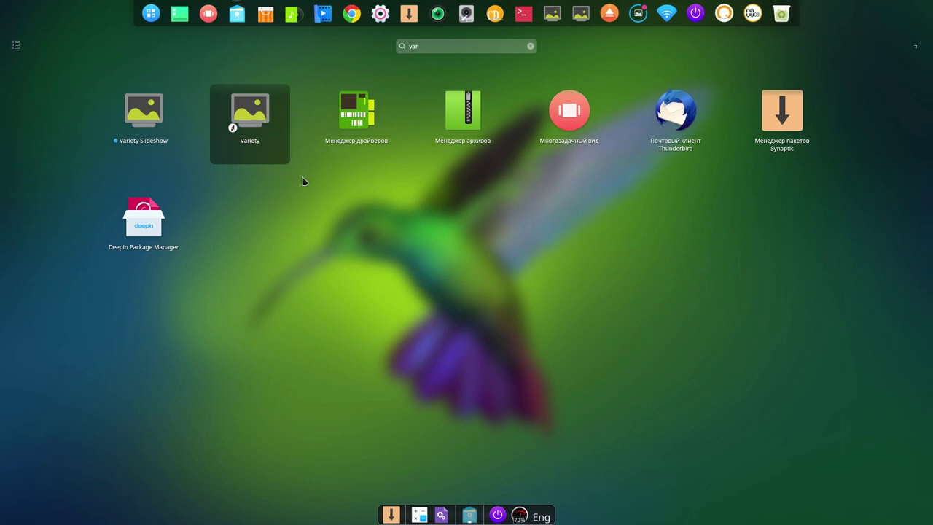
pyautogui.click(87, 175)
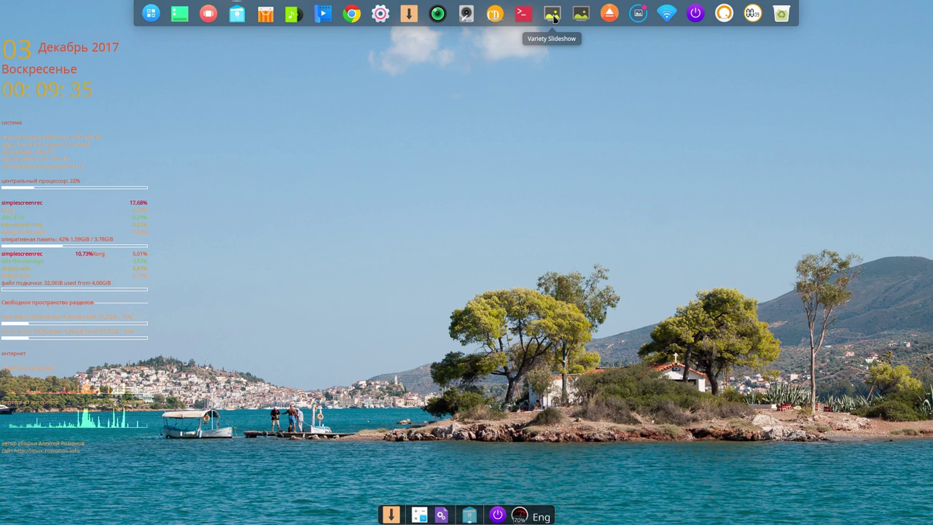
# Play the wallpaper slideshow with Variety Slideshow from the dock, end it and dismiss the desktop context menu.
pyautogui.click(554, 17)
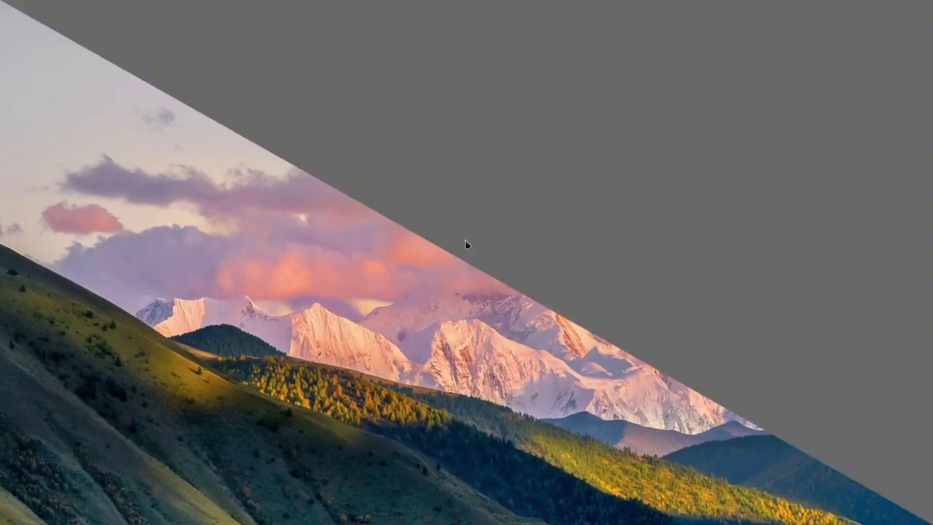
pyautogui.rightClick(465, 240)
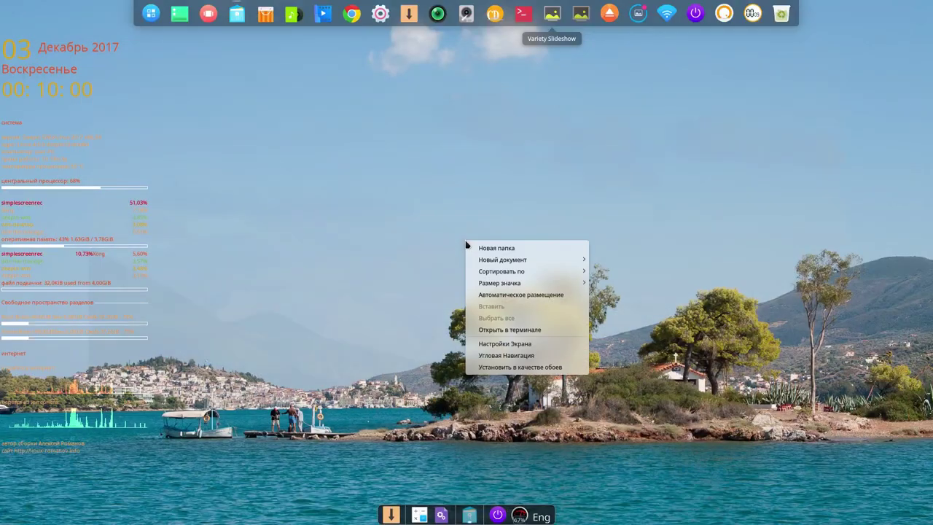
pyautogui.click(511, 162)
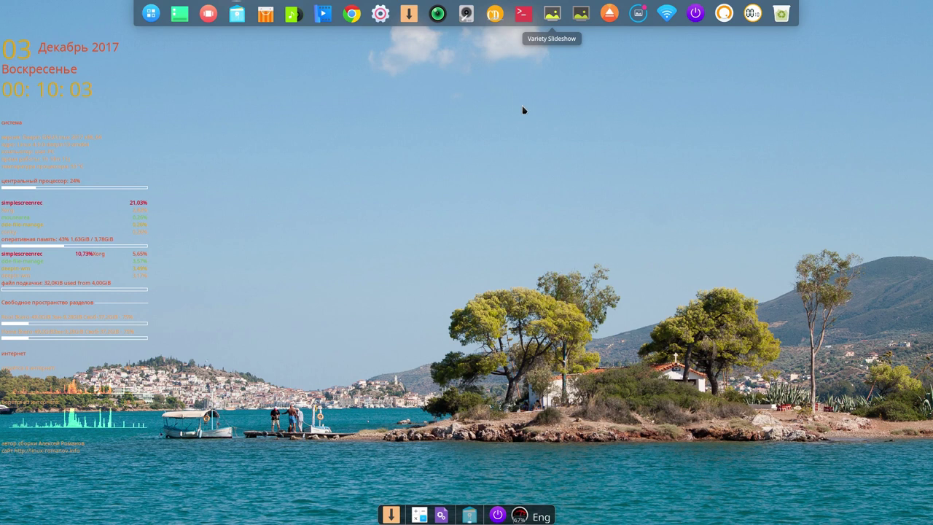
# Expand the dock's hidden tray icons and call up the screen recorder's context menu.
pyautogui.click(639, 14)
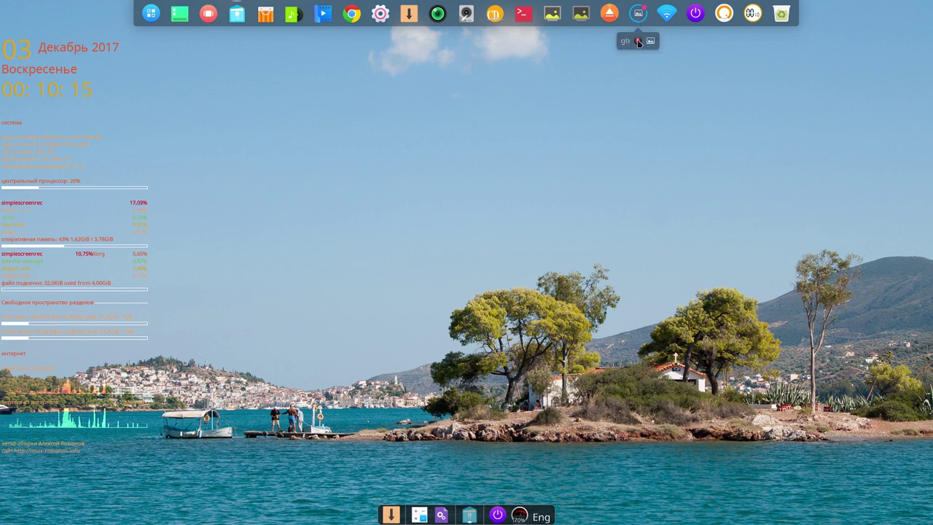
pyautogui.rightClick(639, 42)
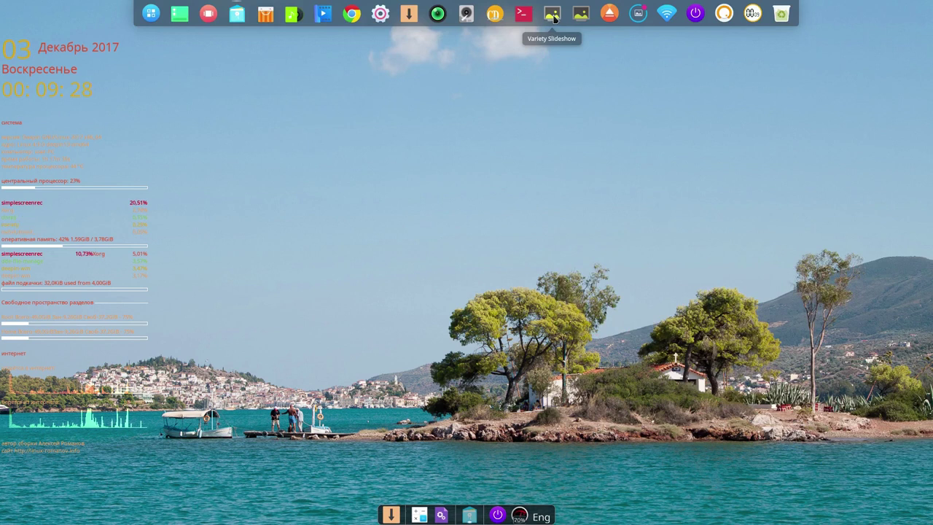
# Leave full-screen playback of the recorded slideshow video, use its playback control and close SMPlayer.
pyautogui.moveTo(795, 261)
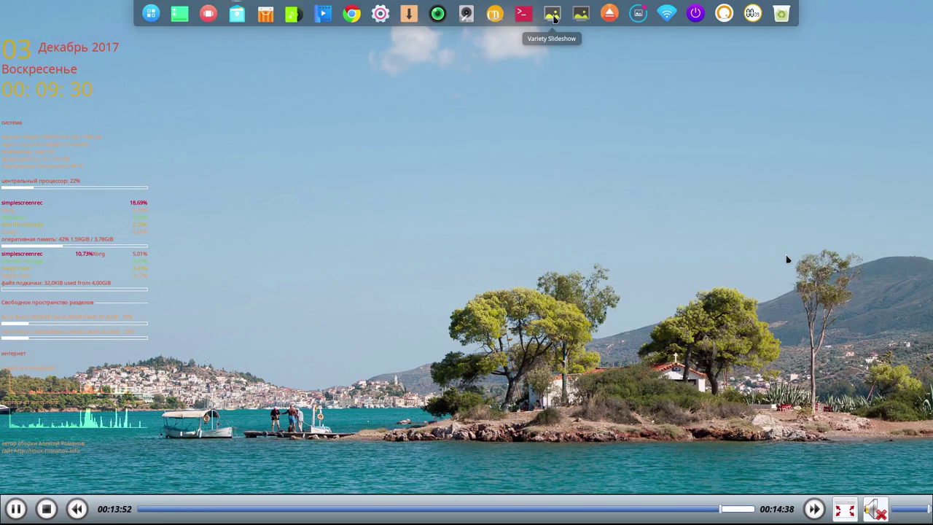
pyautogui.click(845, 509)
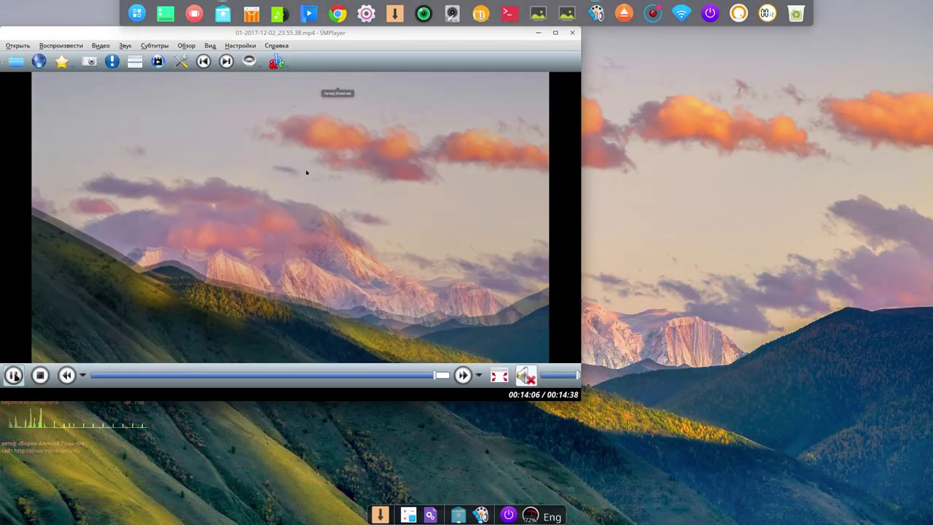
pyautogui.click(13, 375)
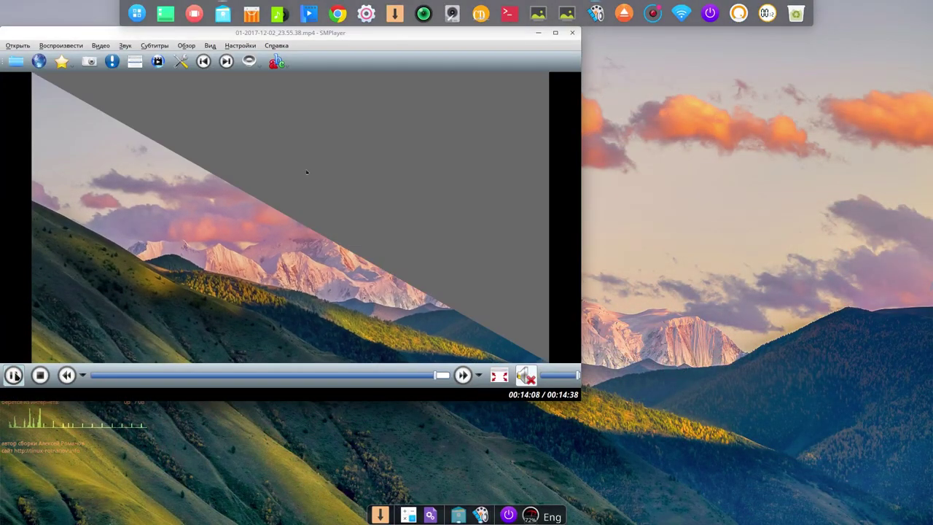
pyautogui.click(575, 34)
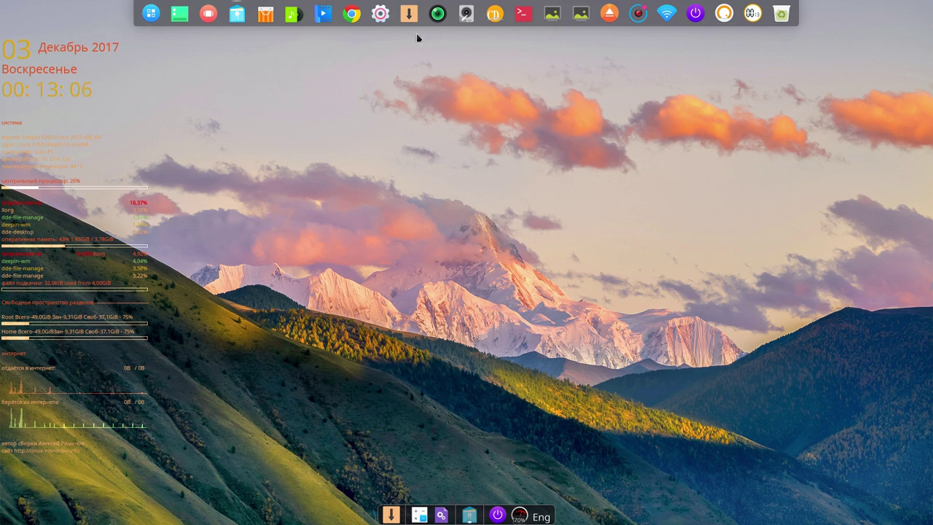
# In Chrome, follow the КРОК storage link on linux-romanov.info and open Программы для Linux, down to the folder Tearing - Тиринг.
pyautogui.click(352, 15)
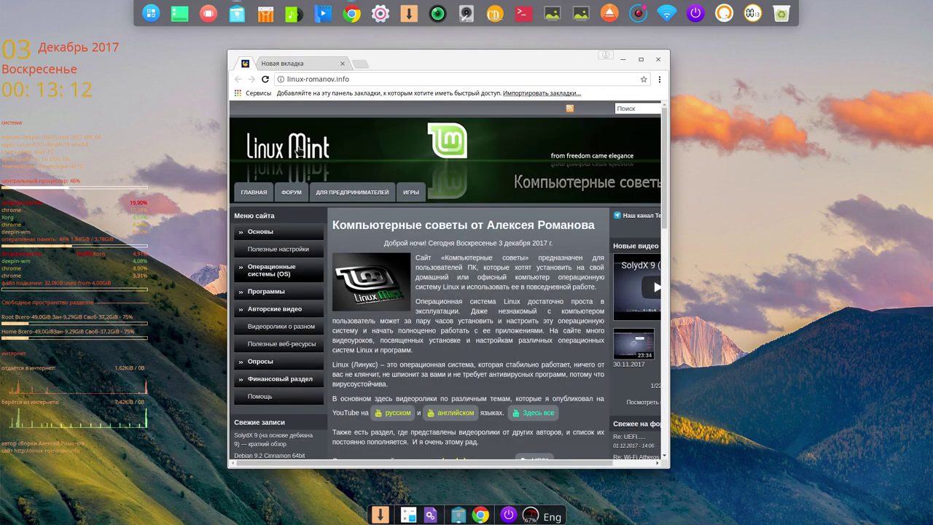
pyautogui.scroll(-5, 370, 303)
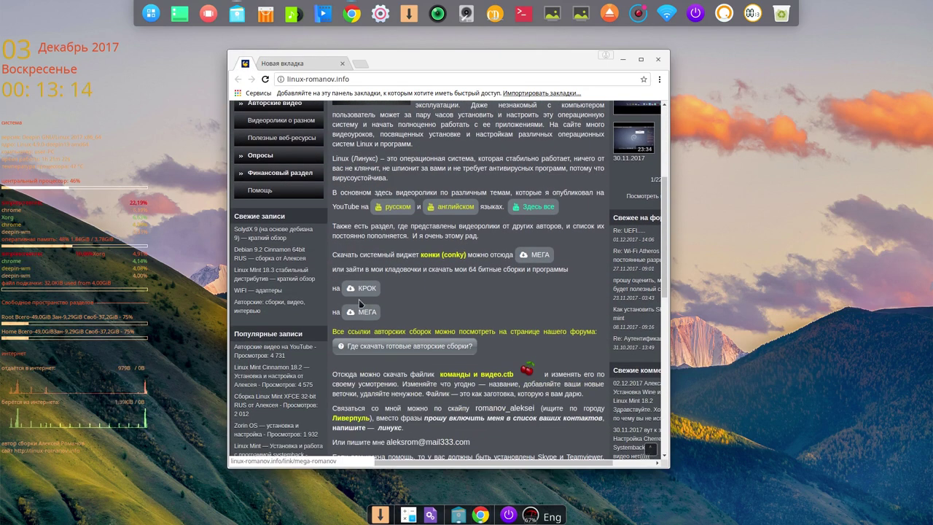
pyautogui.click(363, 289)
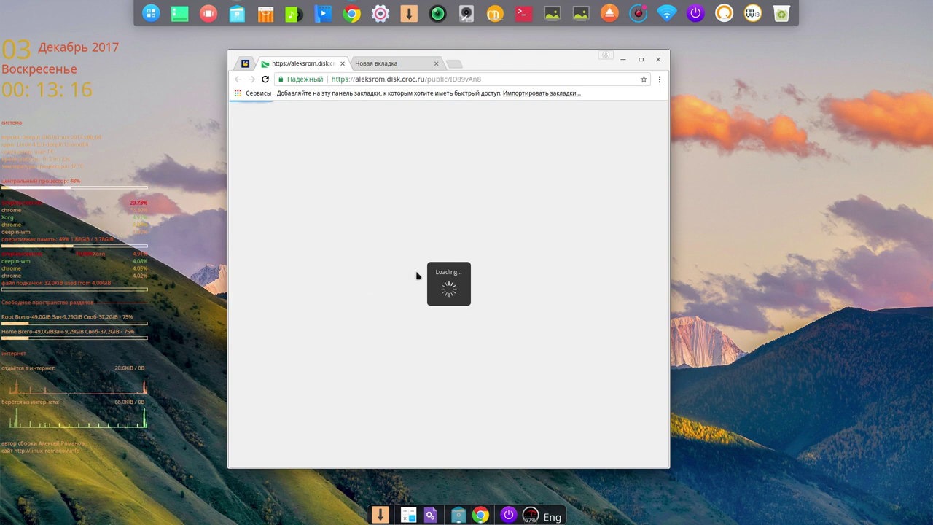
pyautogui.click(334, 237)
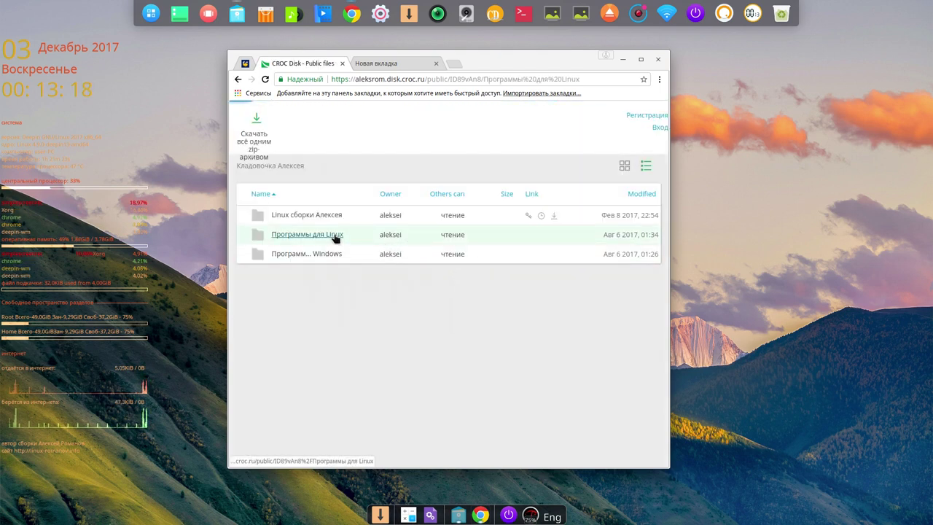
pyautogui.scroll(-4, 358, 265)
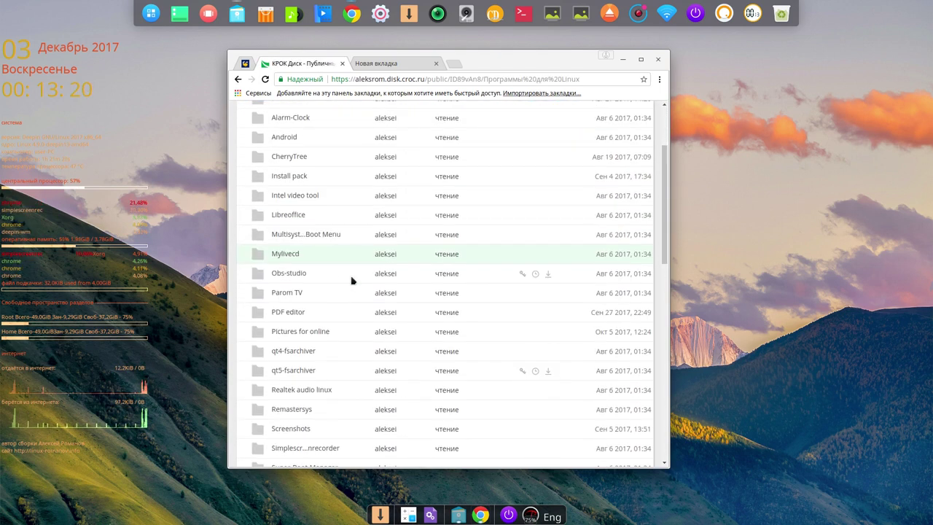
pyautogui.scroll(-6, 350, 282)
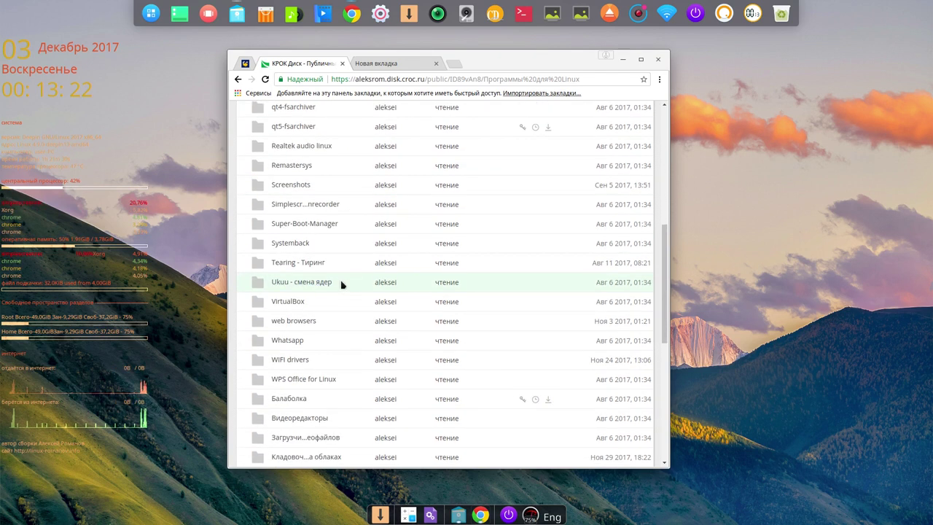
pyautogui.click(310, 266)
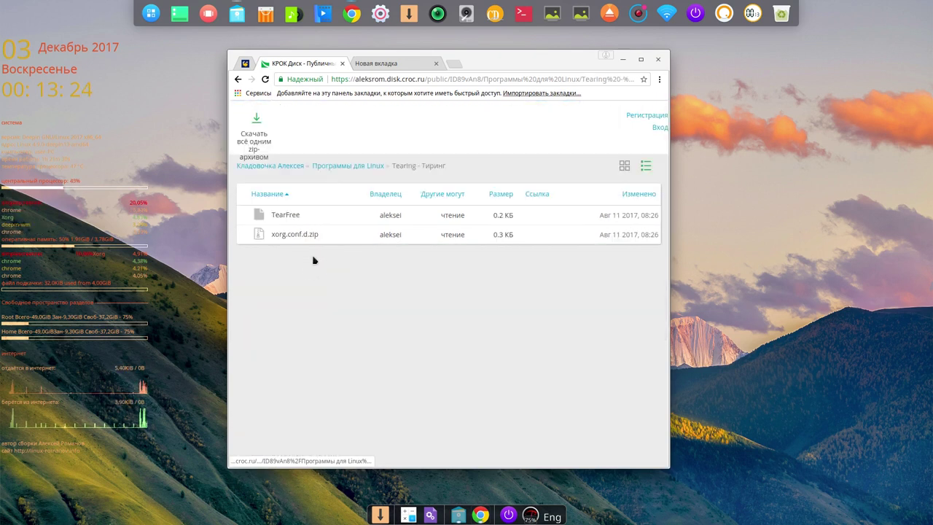
# Download xorg.conf.d.zip and TearFree from the Tearing - Тиринг folder.
pyautogui.rightClick(307, 238)
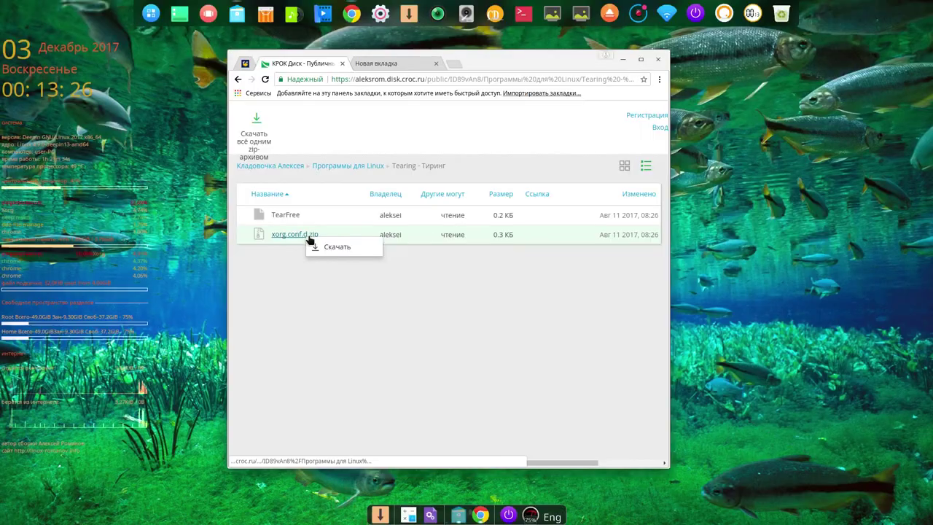
pyautogui.click(327, 248)
pyautogui.rightClick(296, 217)
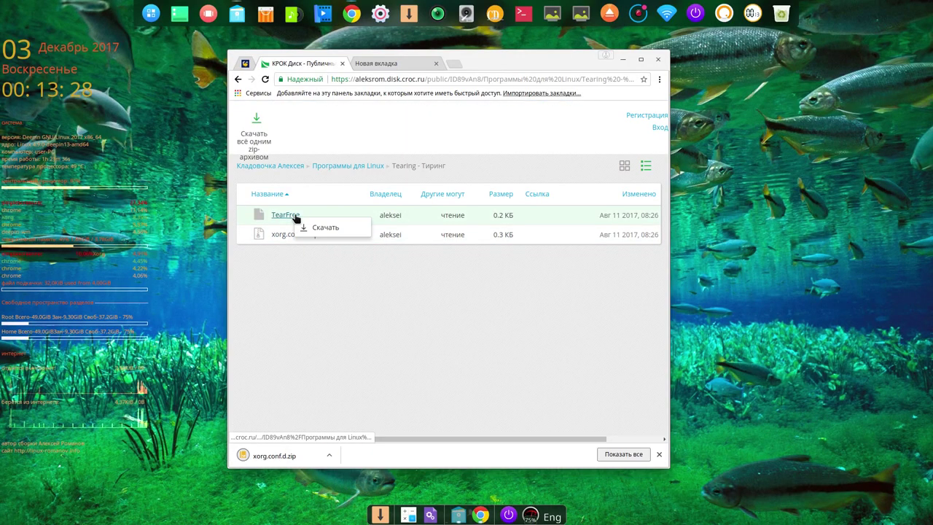
pyautogui.click(315, 228)
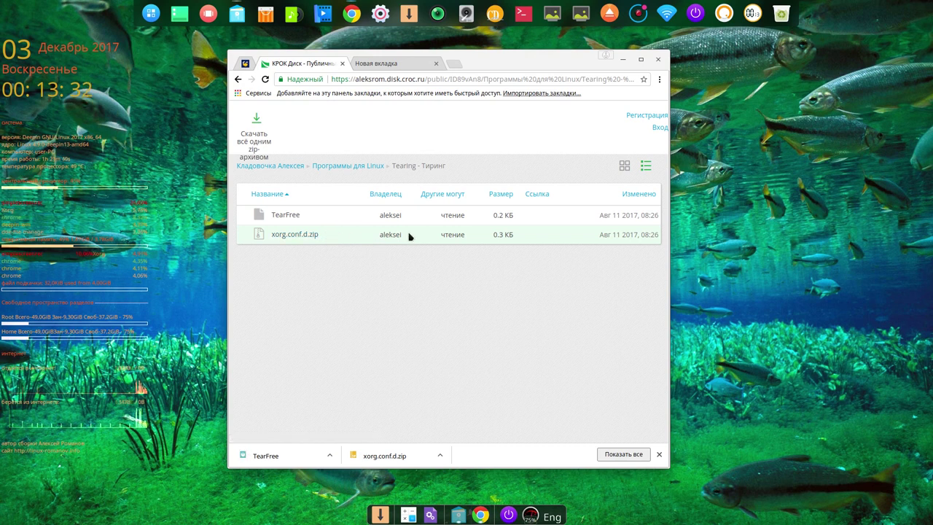
# Show the downloaded TearFree file in its folder, close Chrome and move the file manager toward the middle of the desktop.
pyautogui.click(619, 454)
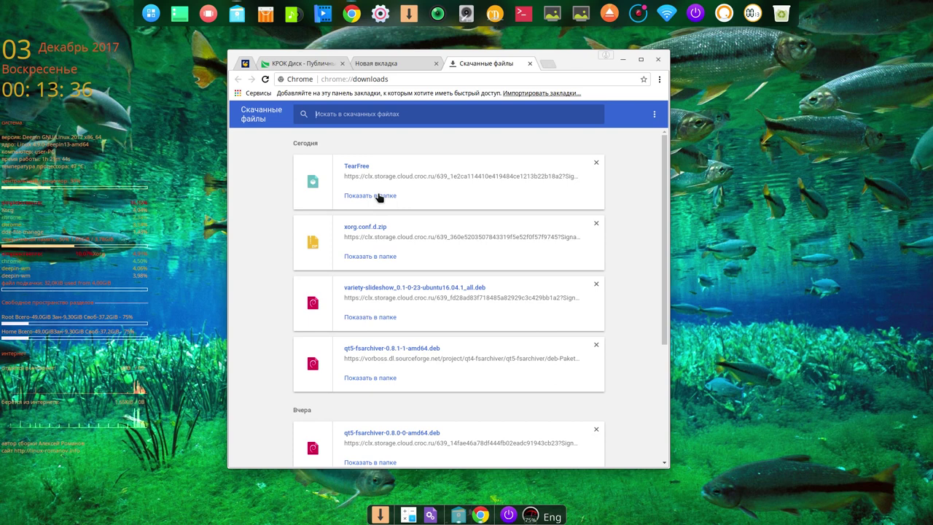
pyautogui.click(379, 196)
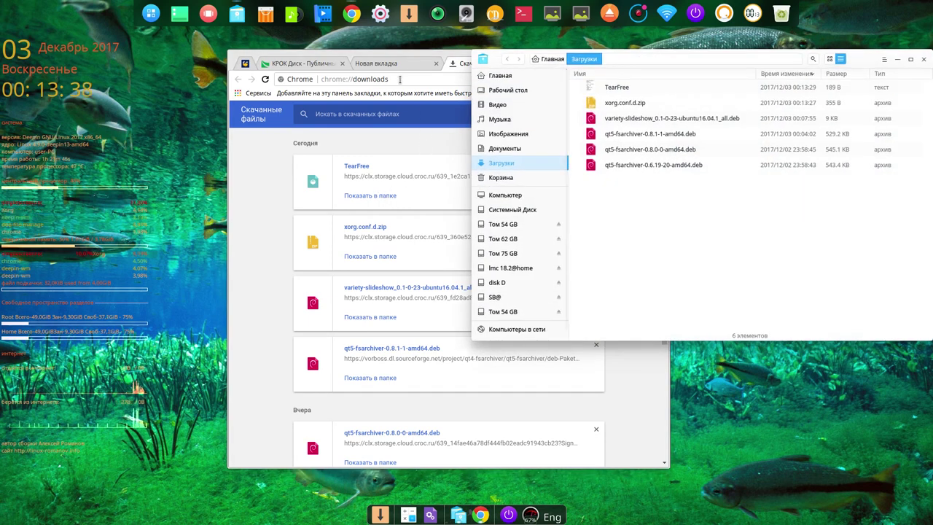
pyautogui.click(277, 174)
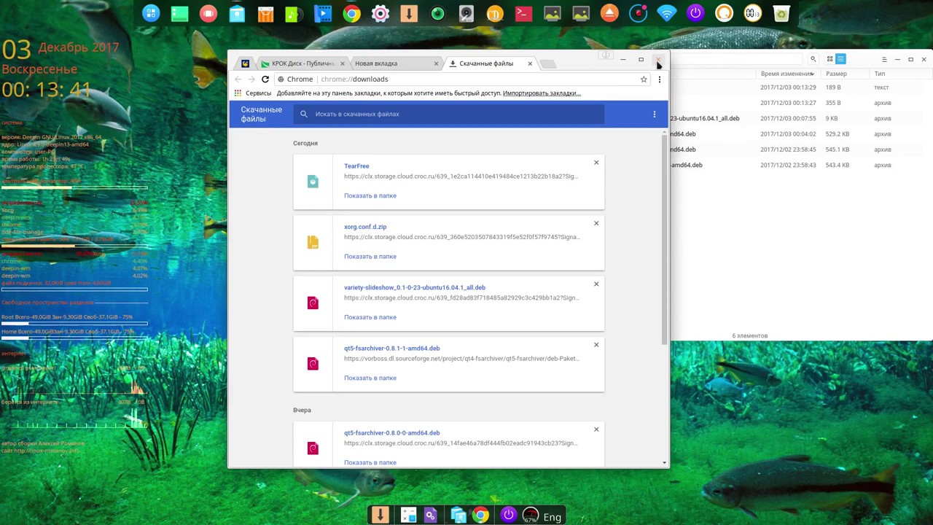
pyautogui.click(660, 64)
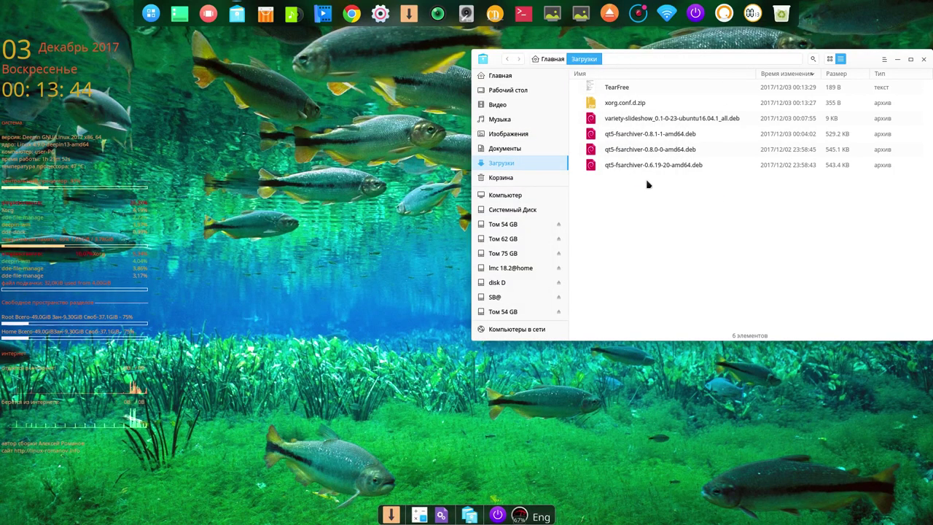
pyautogui.moveTo(858, 60); pyautogui.dragTo(751, 81)
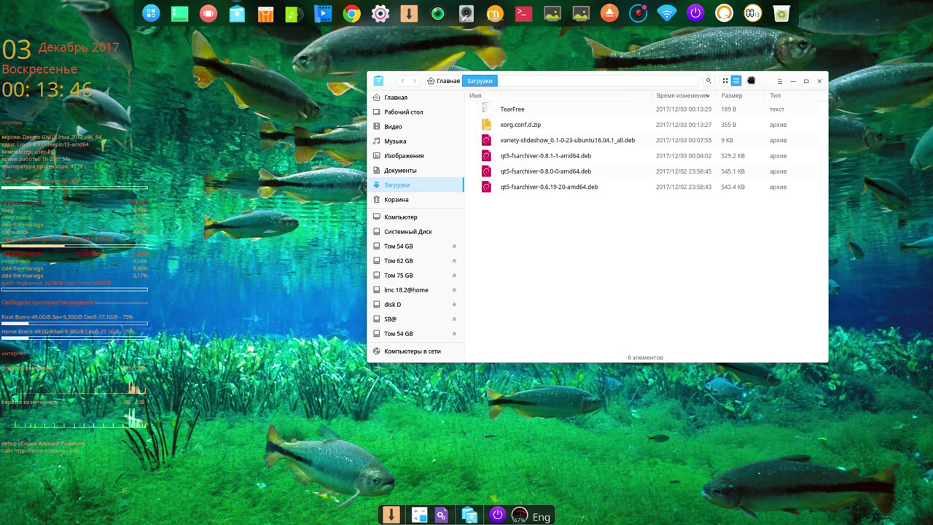
# Extract xorg.conf.d.zip into the downloads folder and open the extracted xorg.conf.d folder.
pyautogui.rightClick(515, 127)
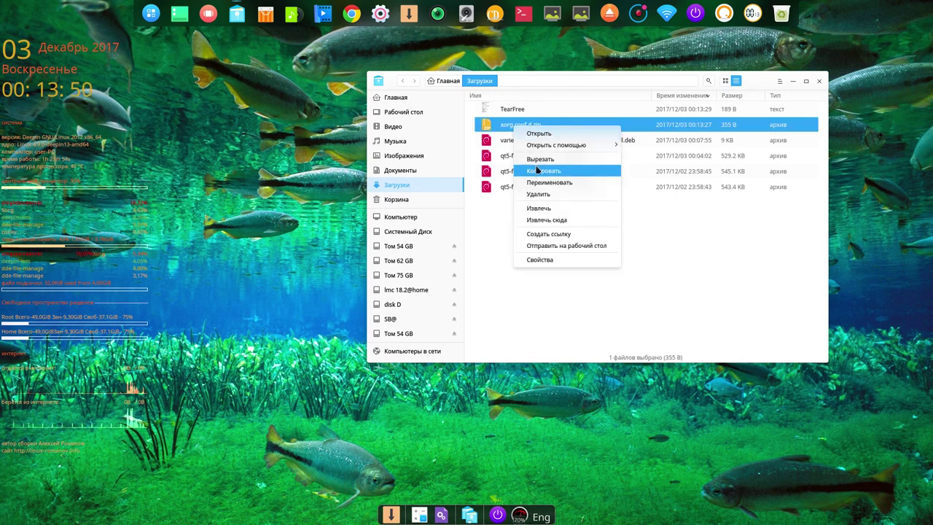
pyautogui.click(548, 220)
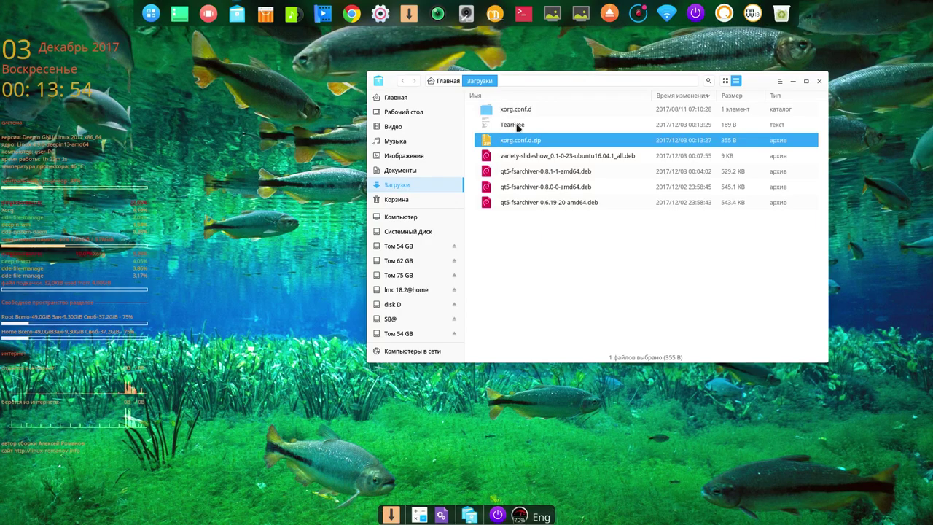
pyautogui.doubleClick(521, 109)
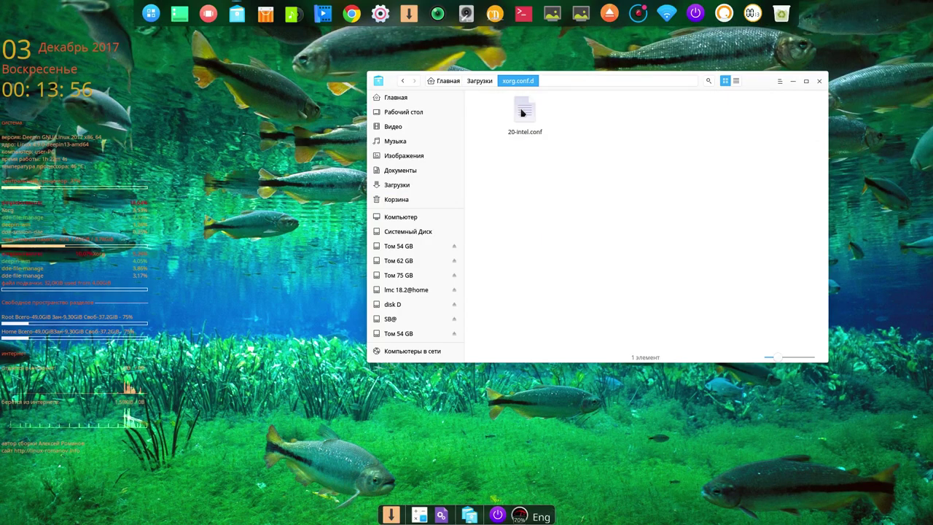
# Open 20-intel.conf in the text editor, highlight its entire Device section and minimise the editor.
pyautogui.click(526, 118)
pyautogui.doubleClick(526, 117)
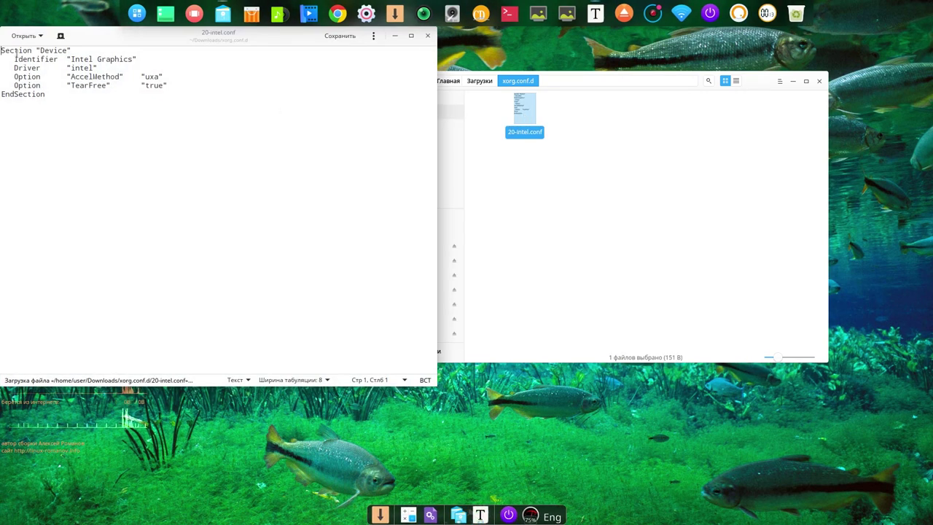
pyautogui.moveTo(2, 50); pyautogui.dragTo(70, 101)
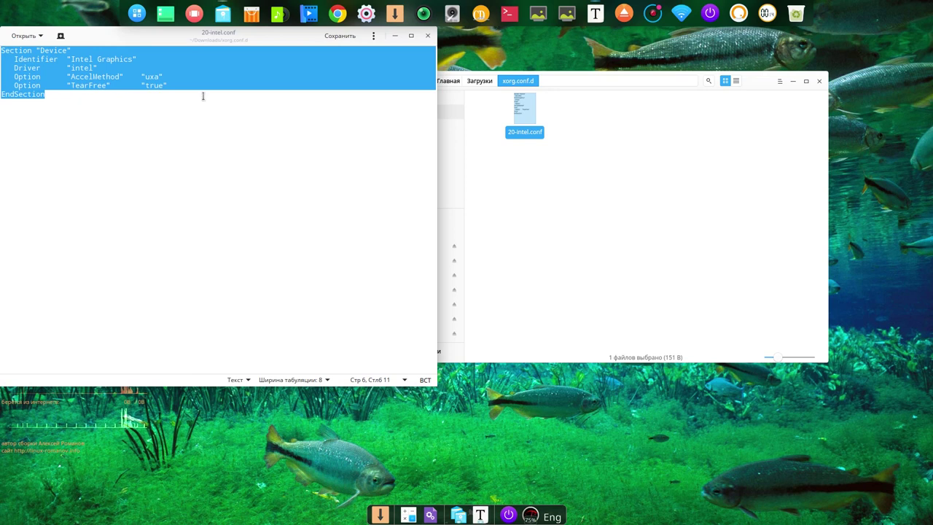
pyautogui.click(395, 36)
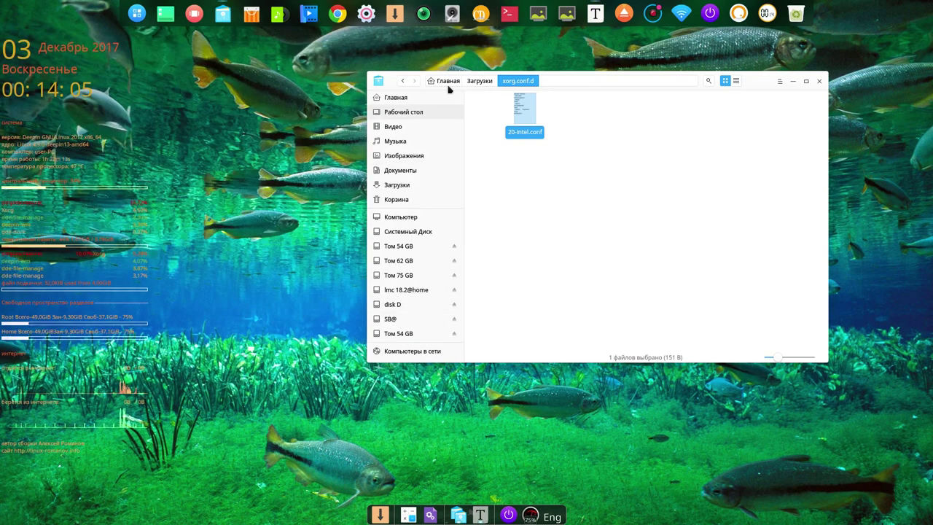
# Return to the downloads folder, open TearFree in the text editor, move the editor aside and close the file manager.
pyautogui.click(403, 81)
pyautogui.doubleClick(507, 125)
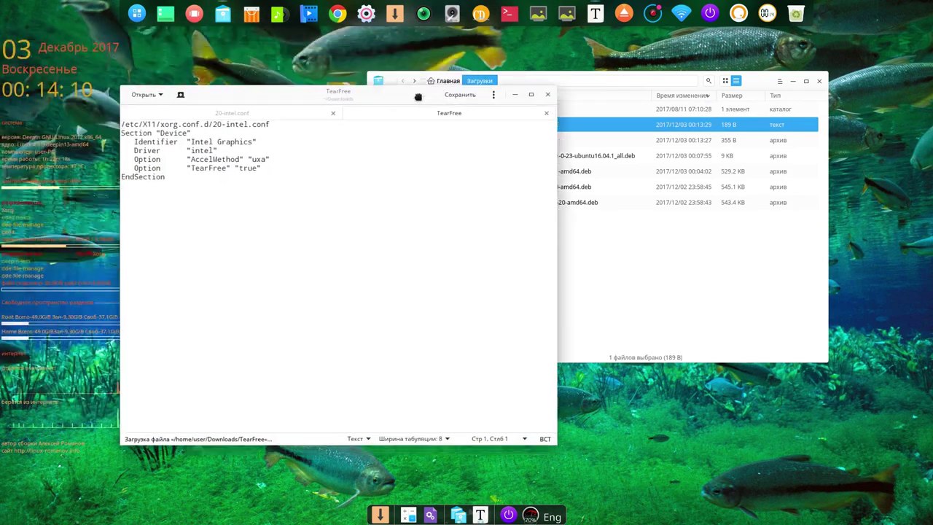
pyautogui.moveTo(416, 94); pyautogui.dragTo(714, 140)
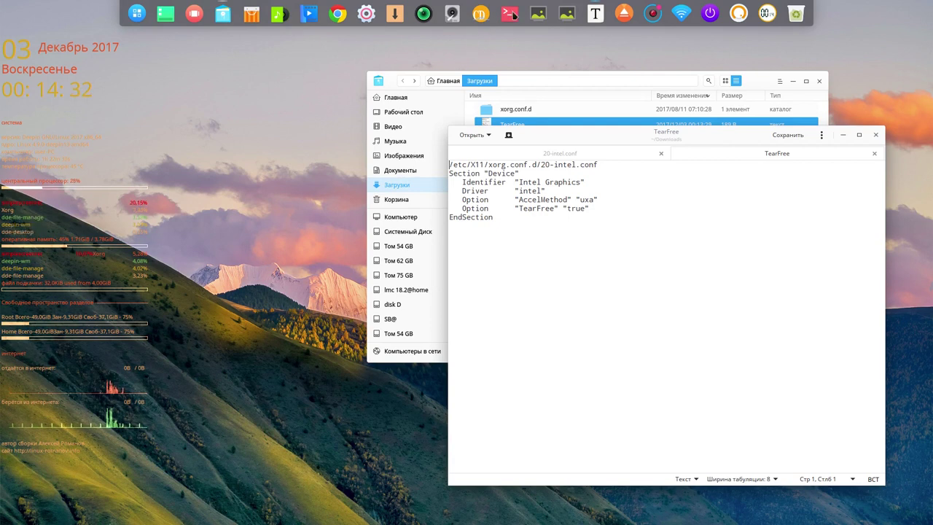
pyautogui.click(819, 81)
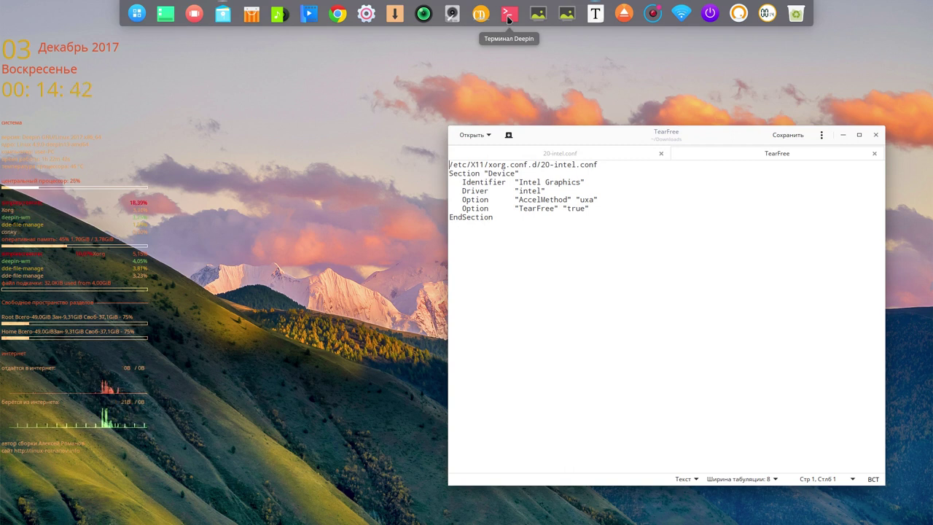
# Open Deepin Terminal and run "sudo nautilus", authorising it with the account password.
pyautogui.click(509, 16)
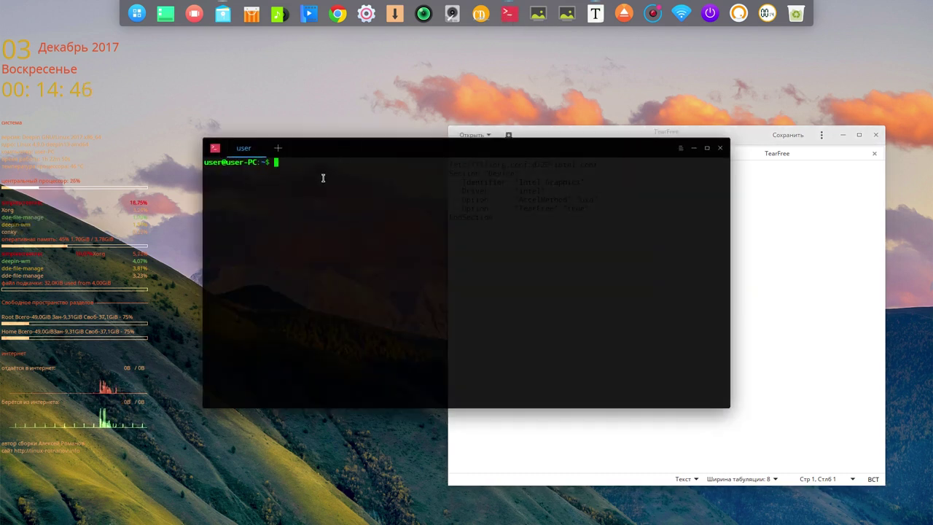
pyautogui.write('sudo')
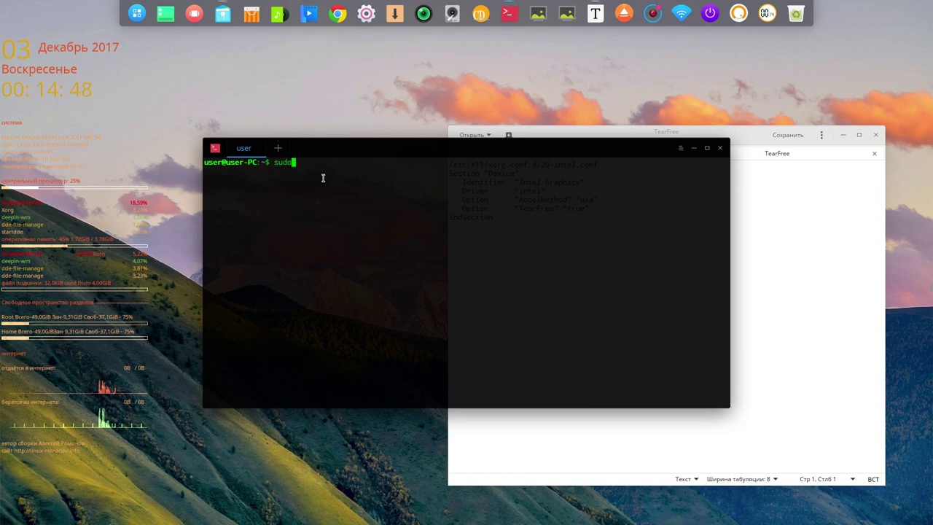
pyautogui.write(' nautilus')
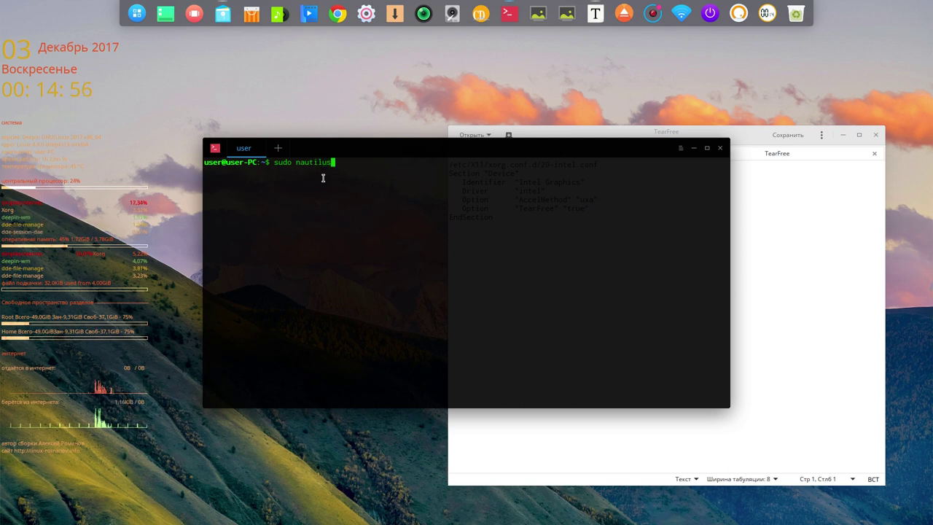
pyautogui.press('Return')
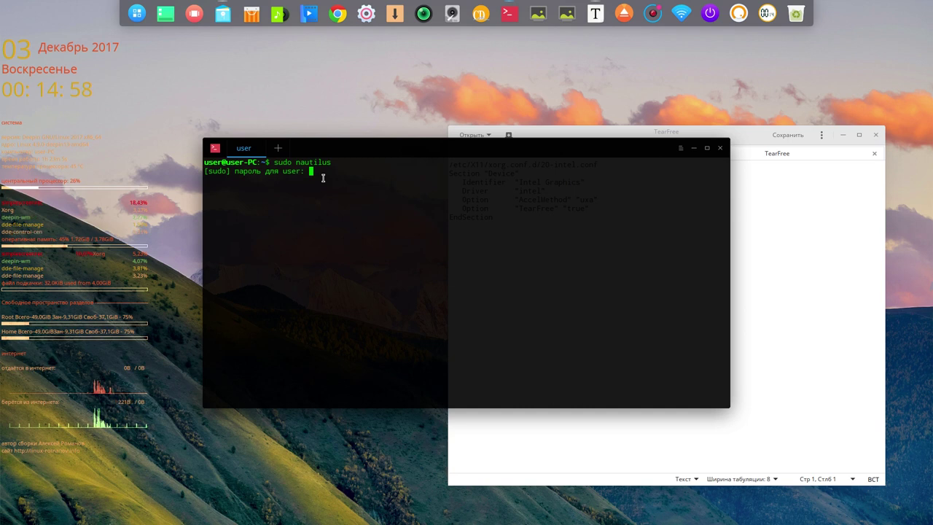
pyautogui.press('Return')
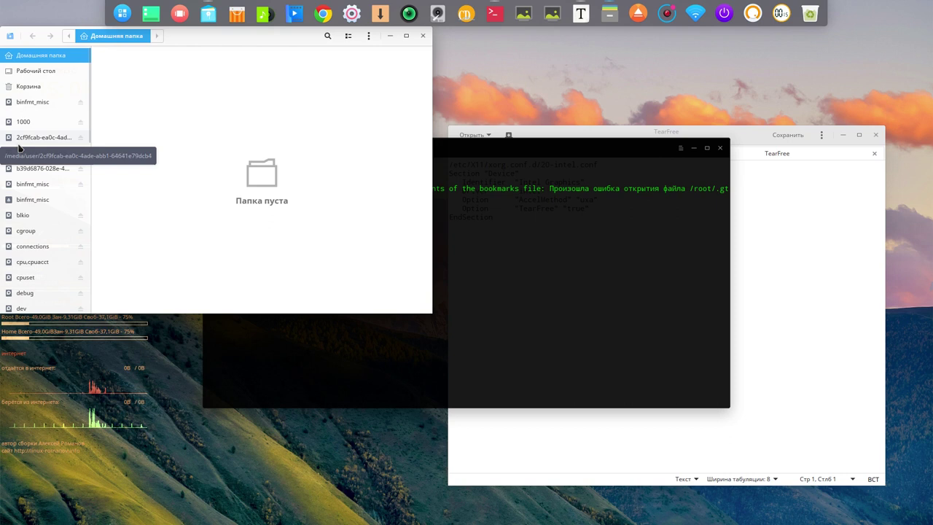
# In the root file manager, go through Другие места to the Компьютер file system and open the etc folder.
pyautogui.moveTo(87, 126); pyautogui.dragTo(90, 305)
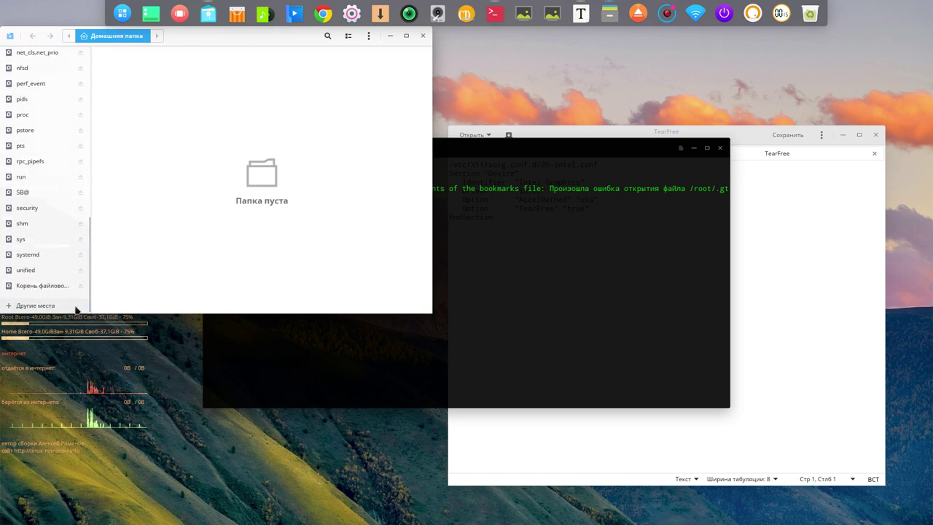
pyautogui.click(42, 306)
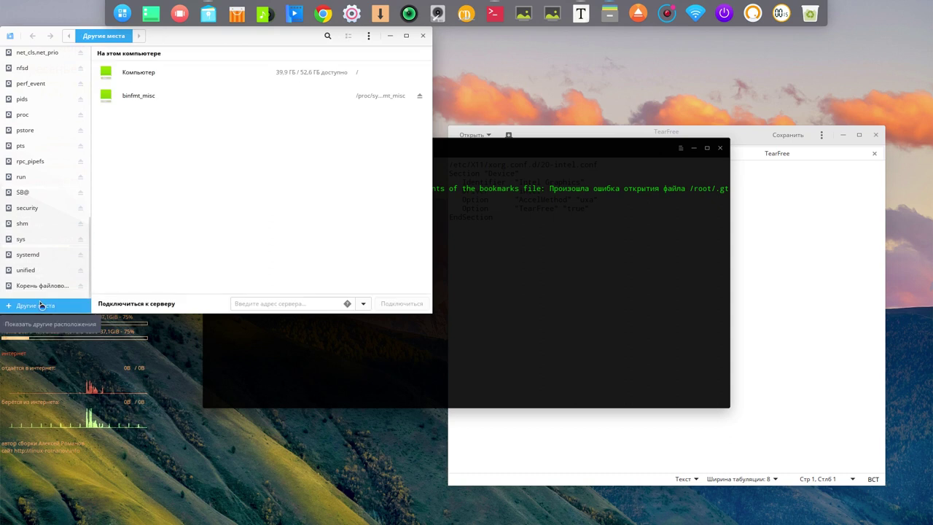
pyautogui.click(148, 74)
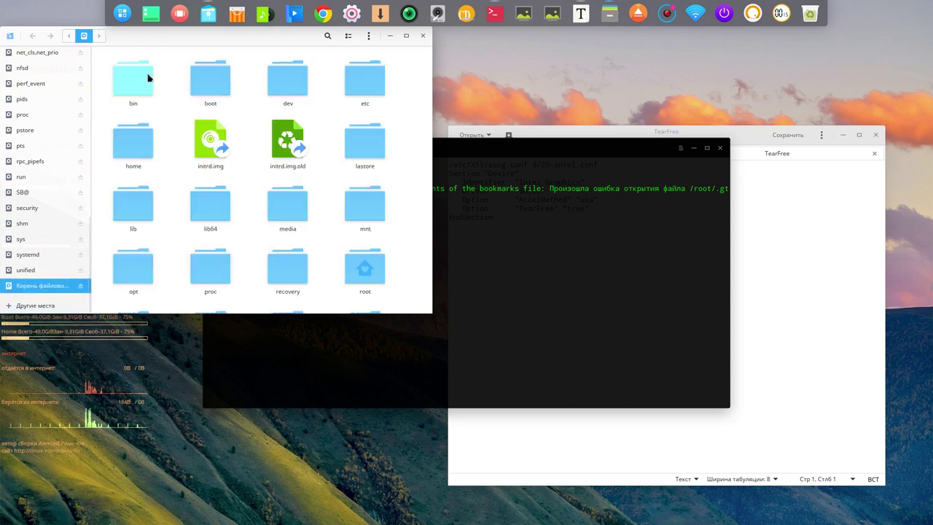
pyautogui.click(370, 87)
pyautogui.doubleClick(370, 88)
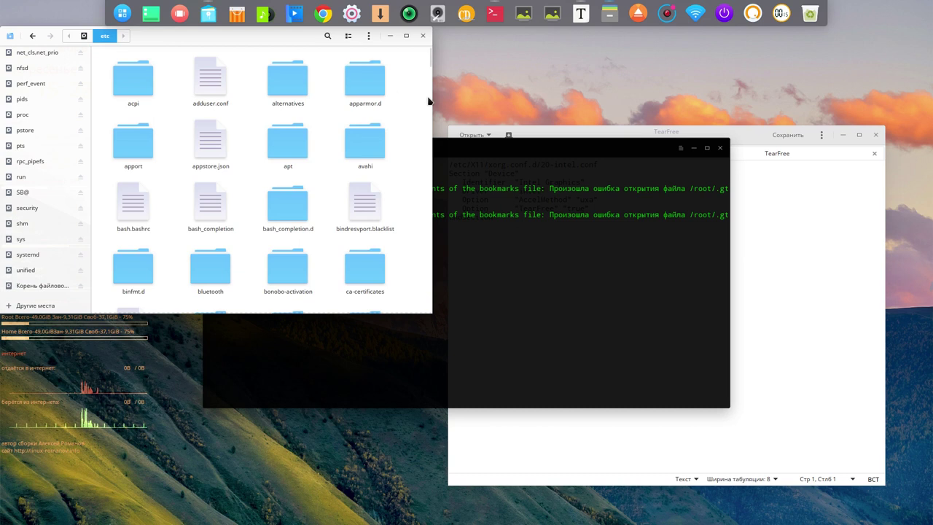